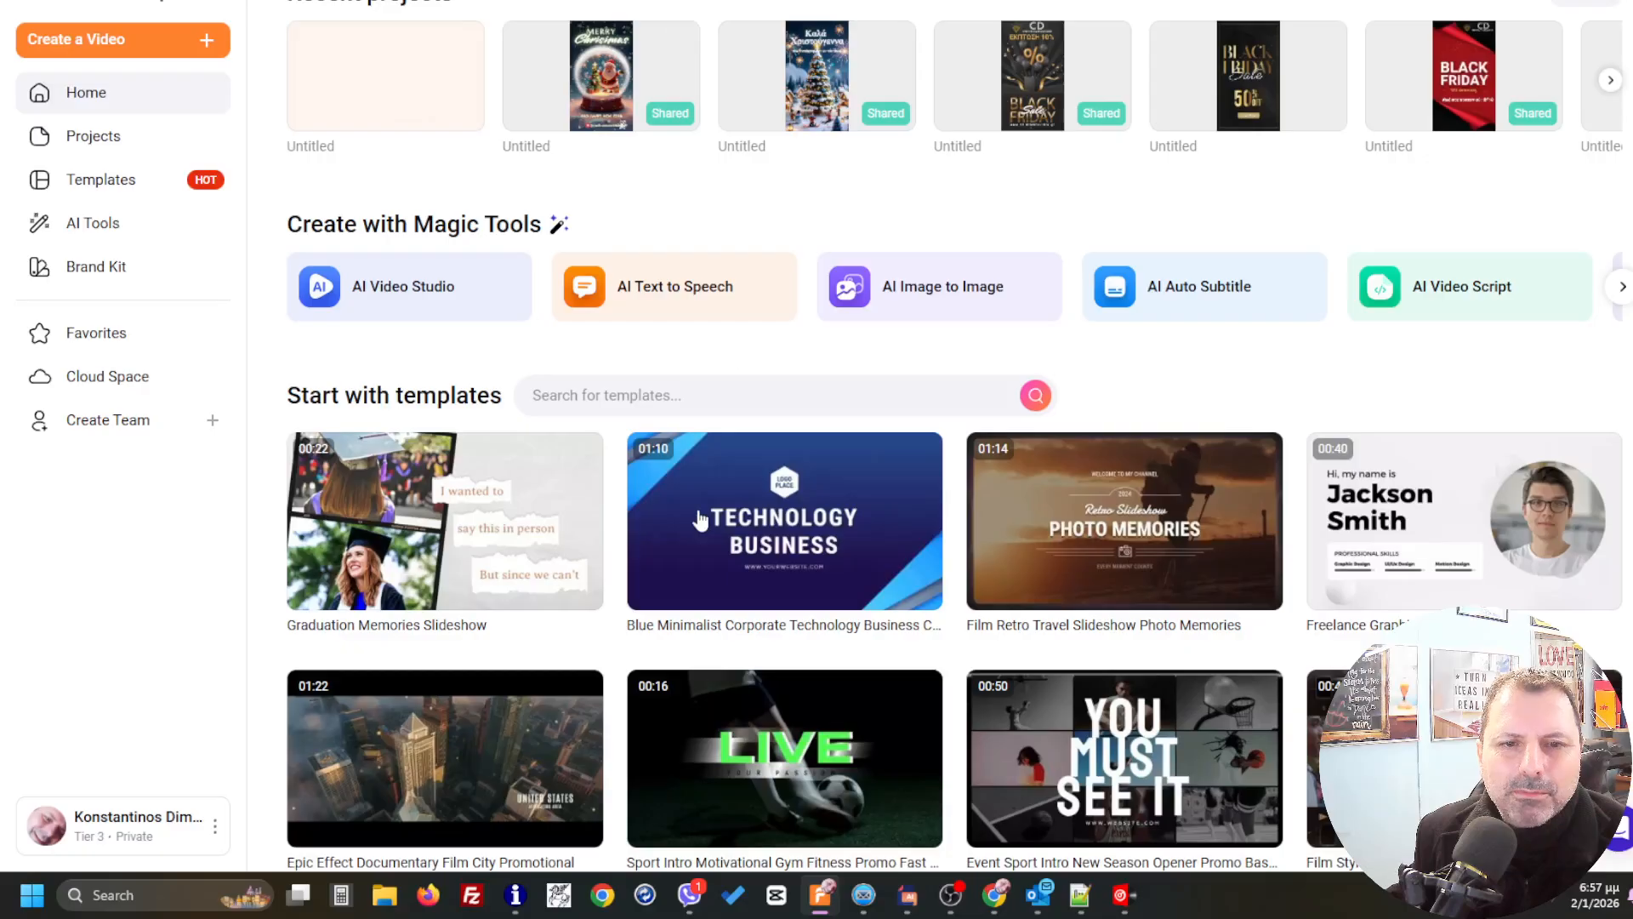
- View the personal saved-templates area of the Christmas video project, and return to the home page
left_click(825, 634)
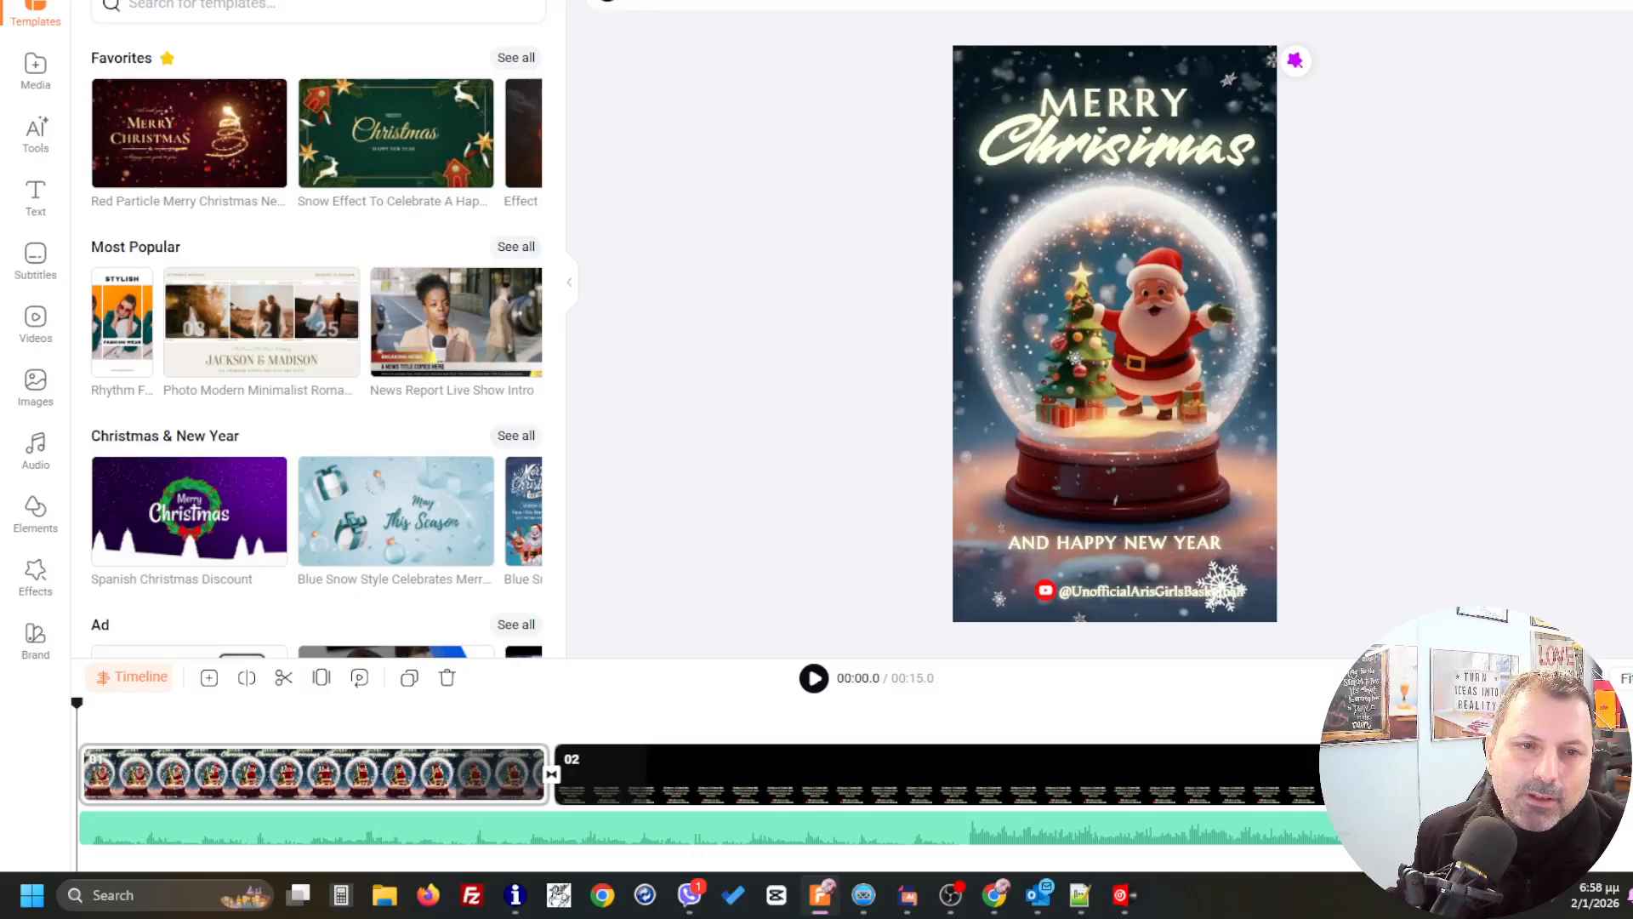
left_click(432, 0)
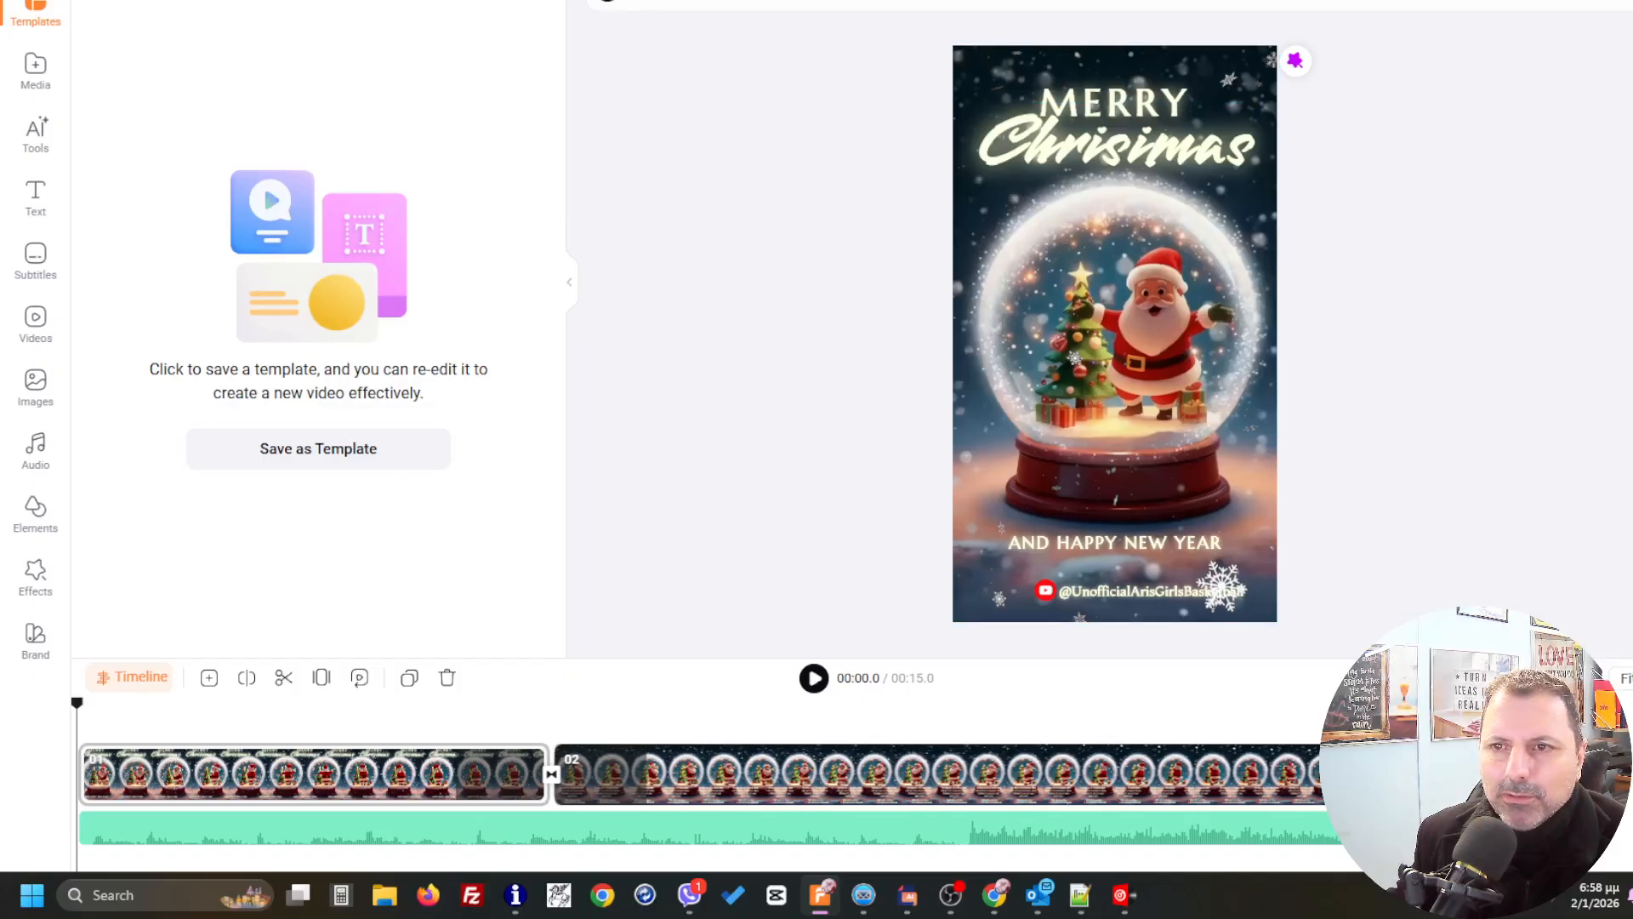
left_click(1607, 0)
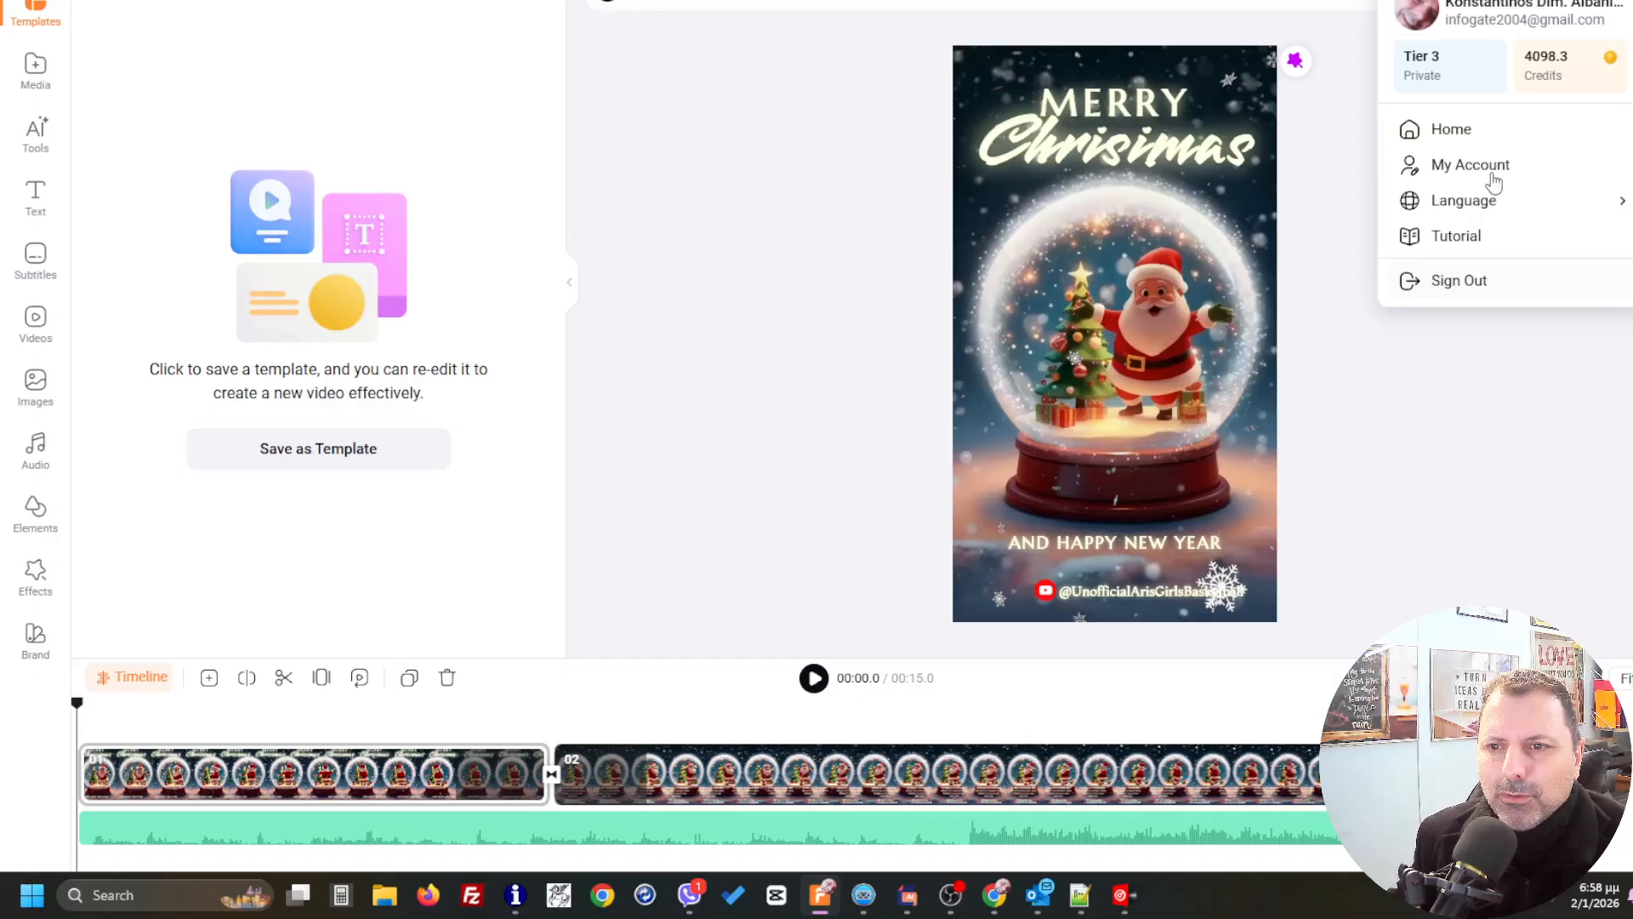
left_click(1462, 133)
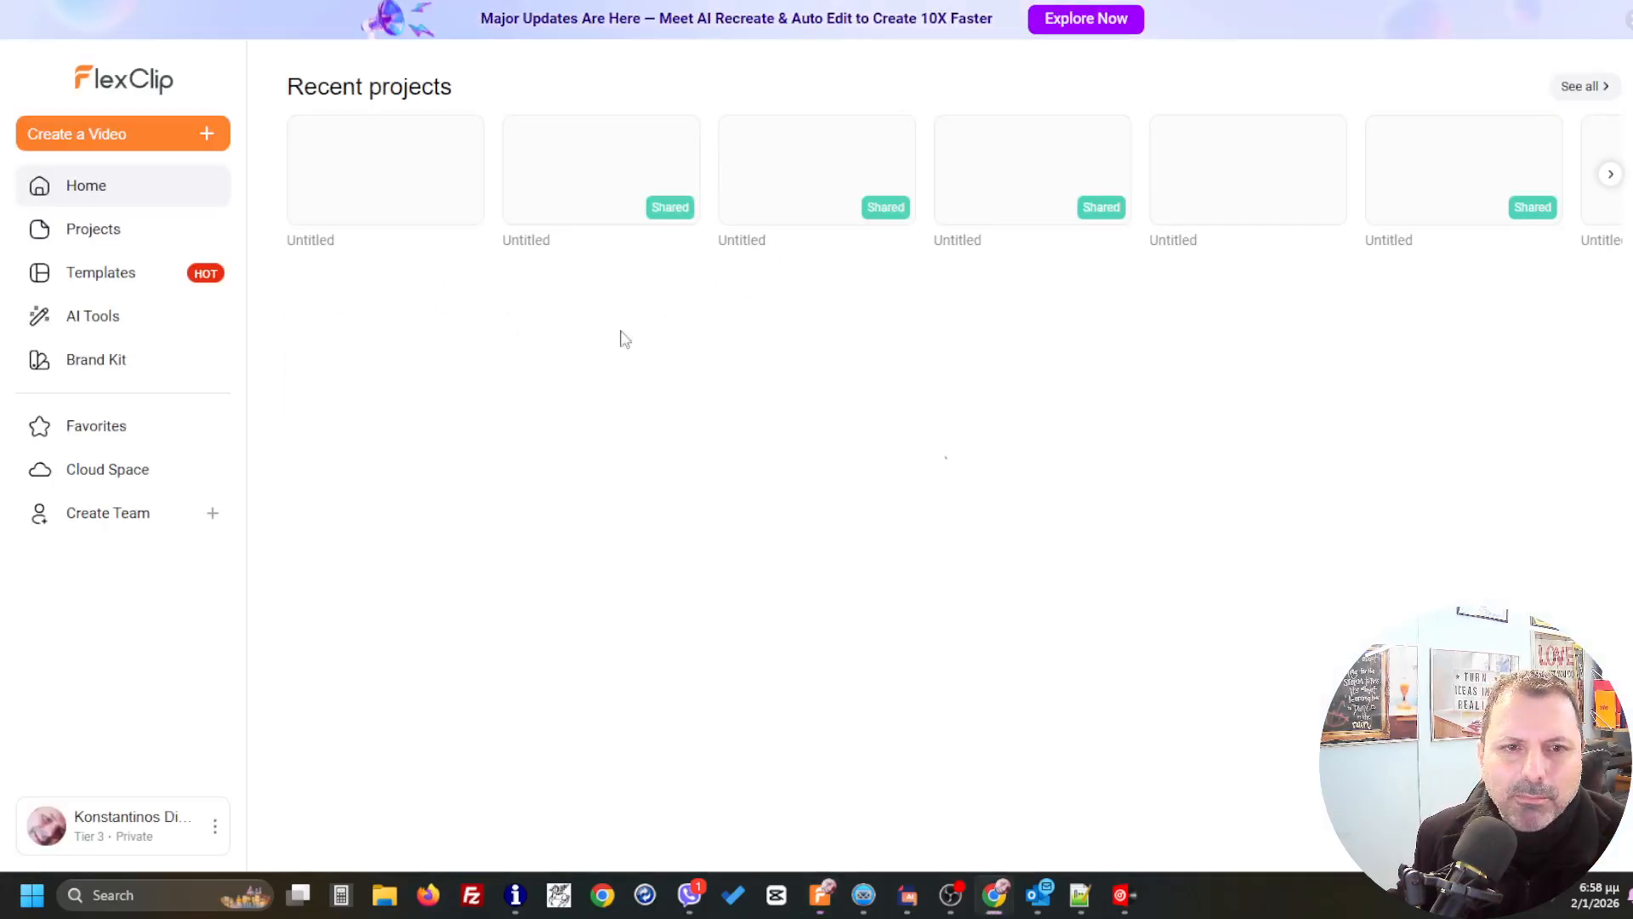
- Search the template library for "happy new year"
scroll(593, 466, "down", 4)
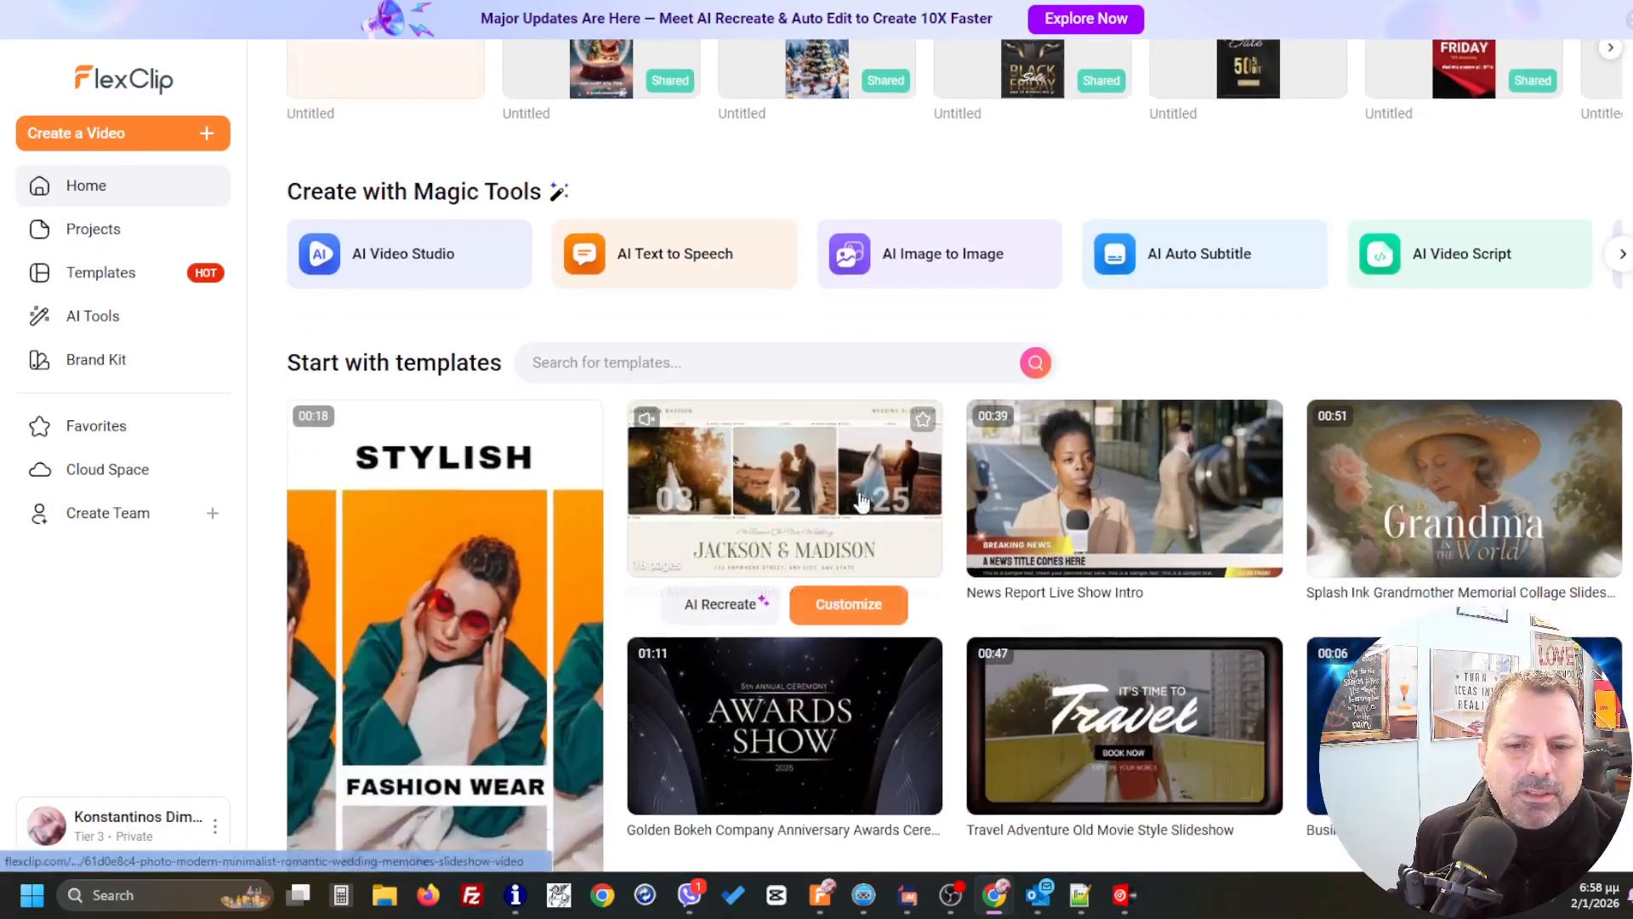
left_click(623, 193)
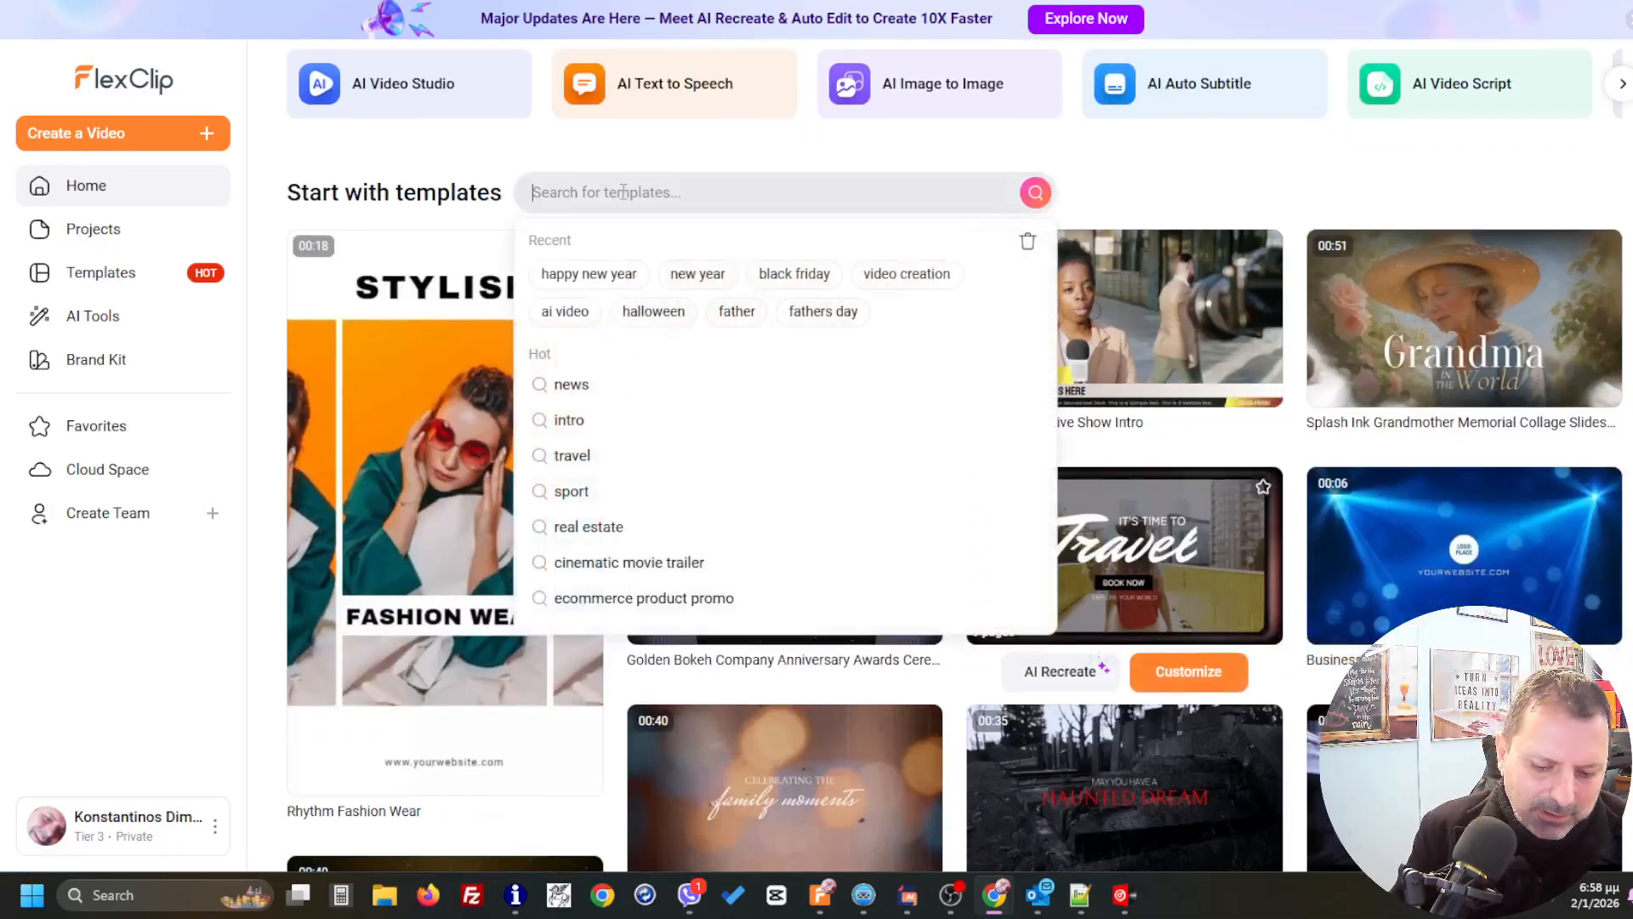
type("happy n")
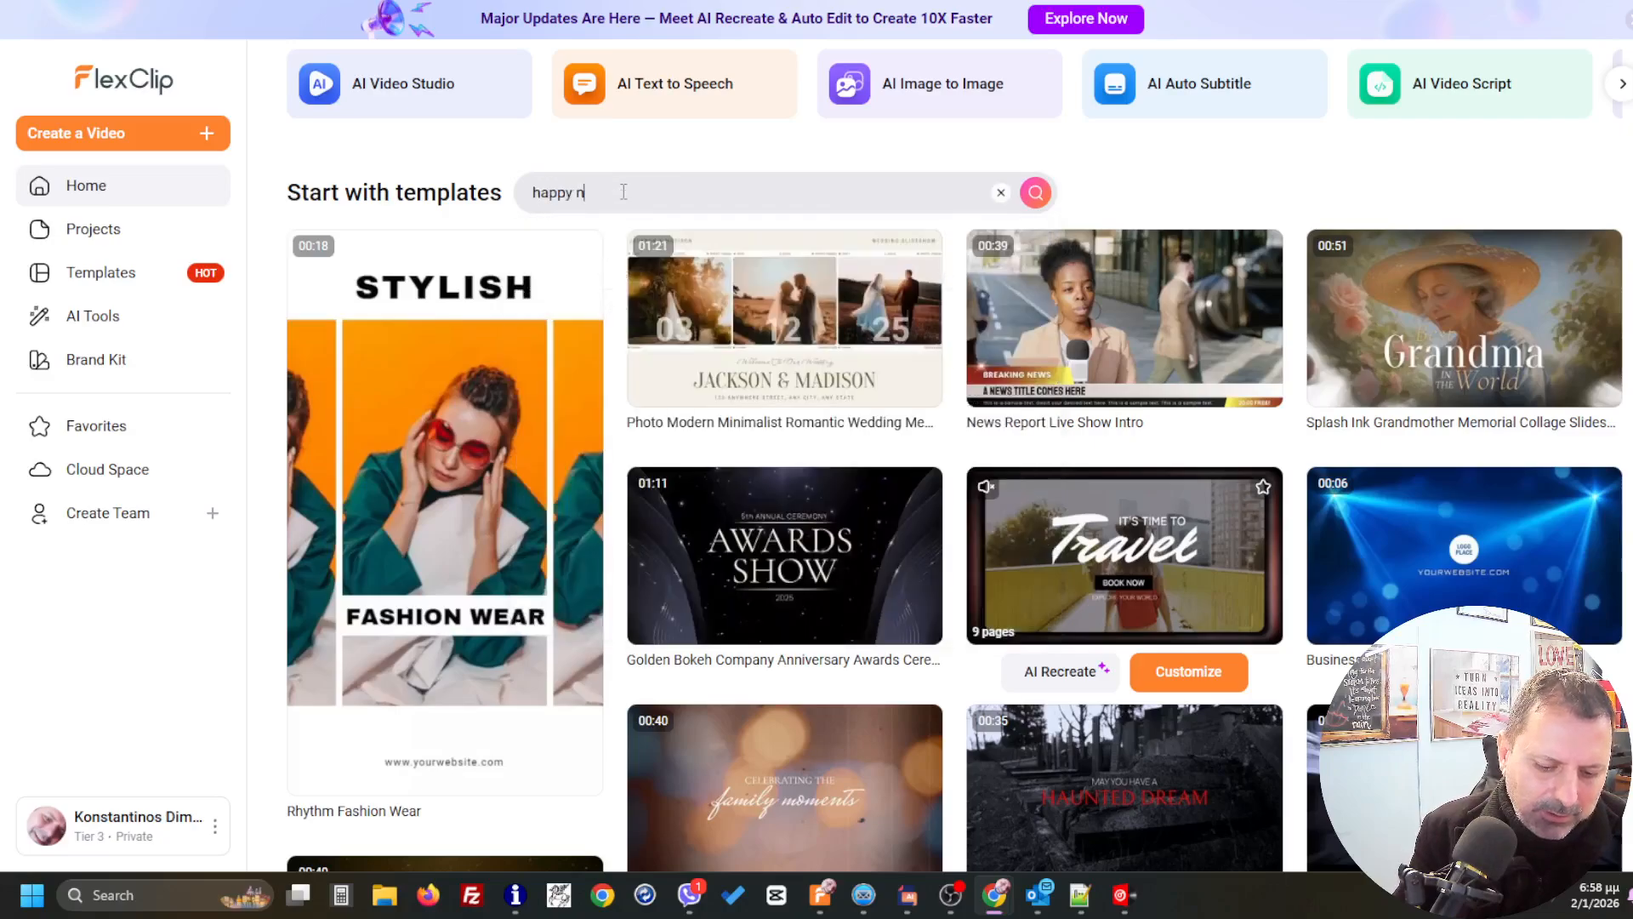
type("ew year")
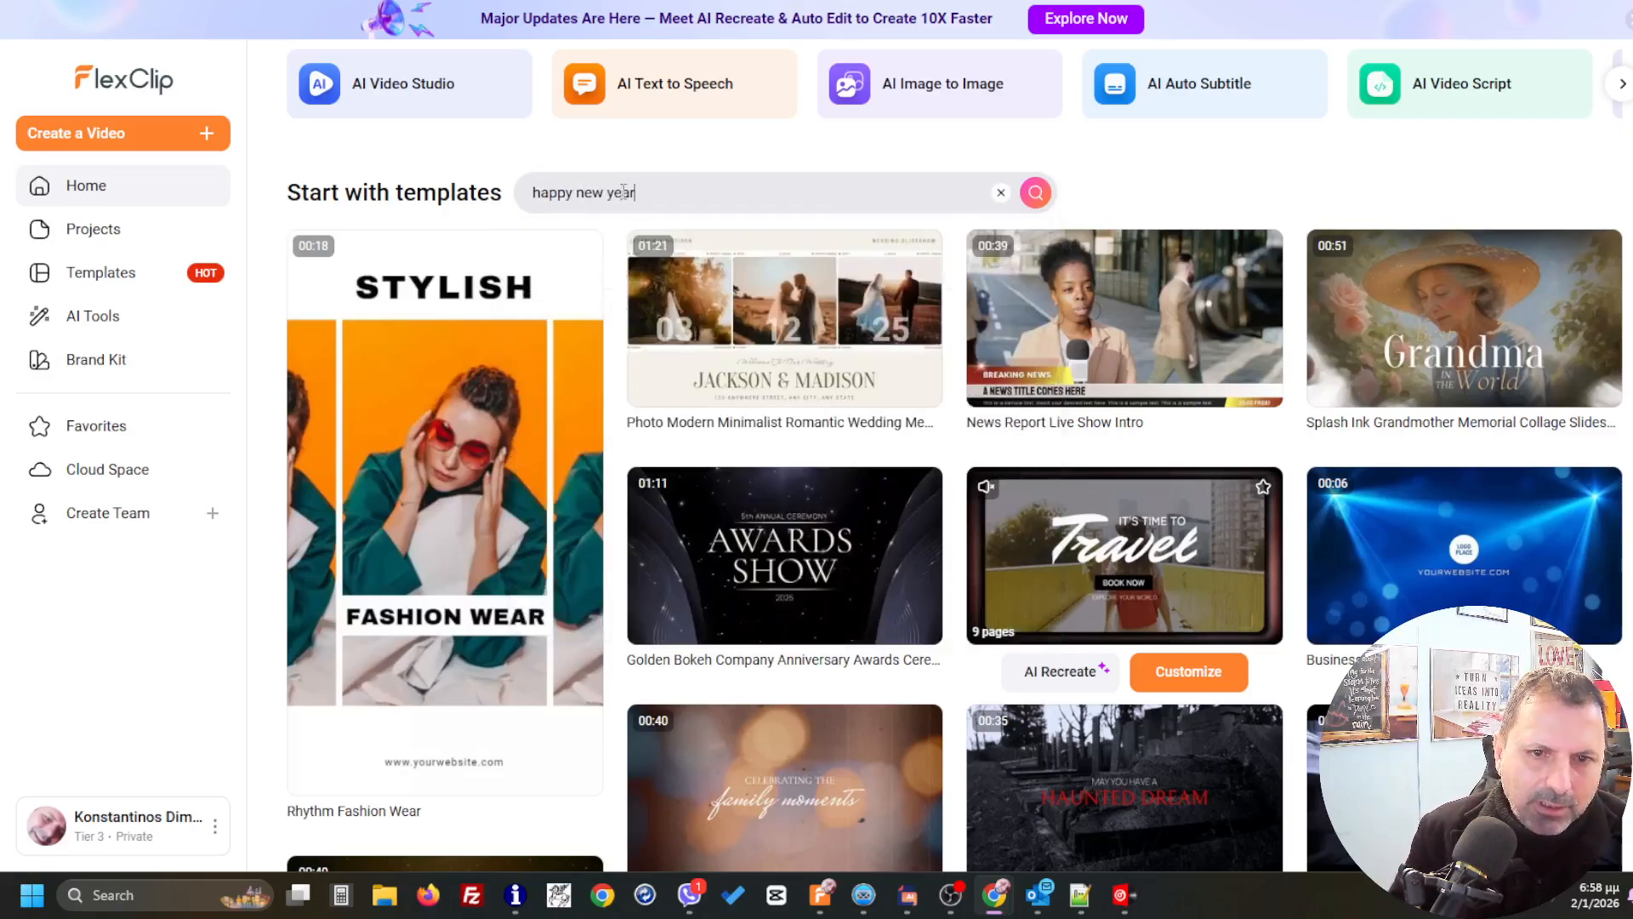
left_click(654, 249)
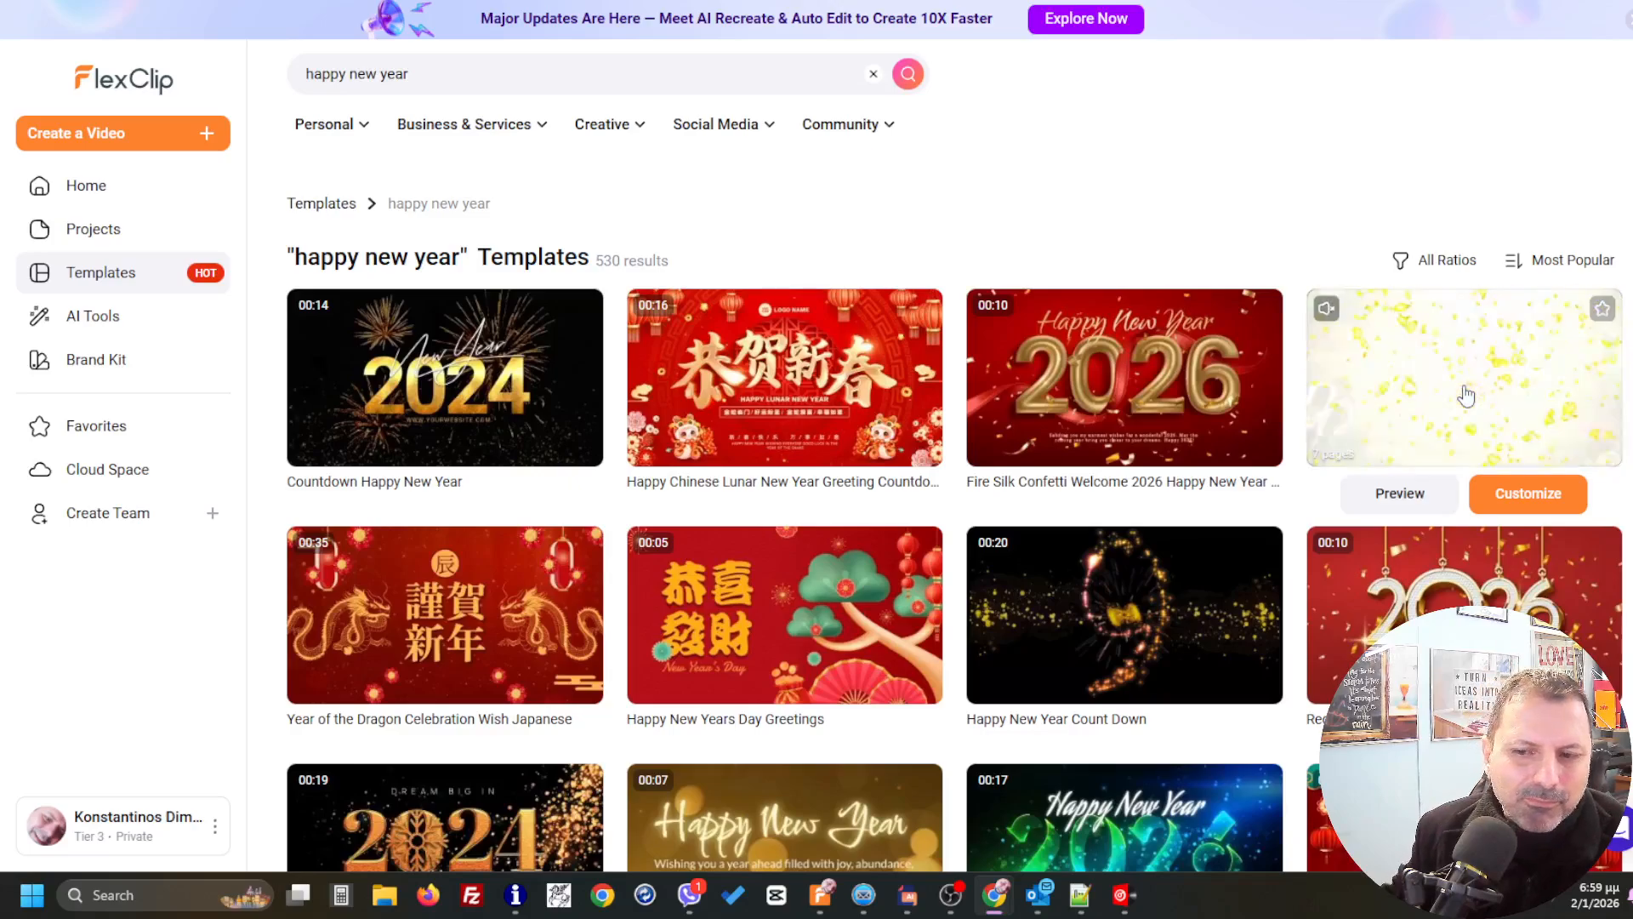
- Open the 20-second Happy New Year Count Down template for customizing and dismiss the media import dialog
scroll(1129, 418, "down", 2)
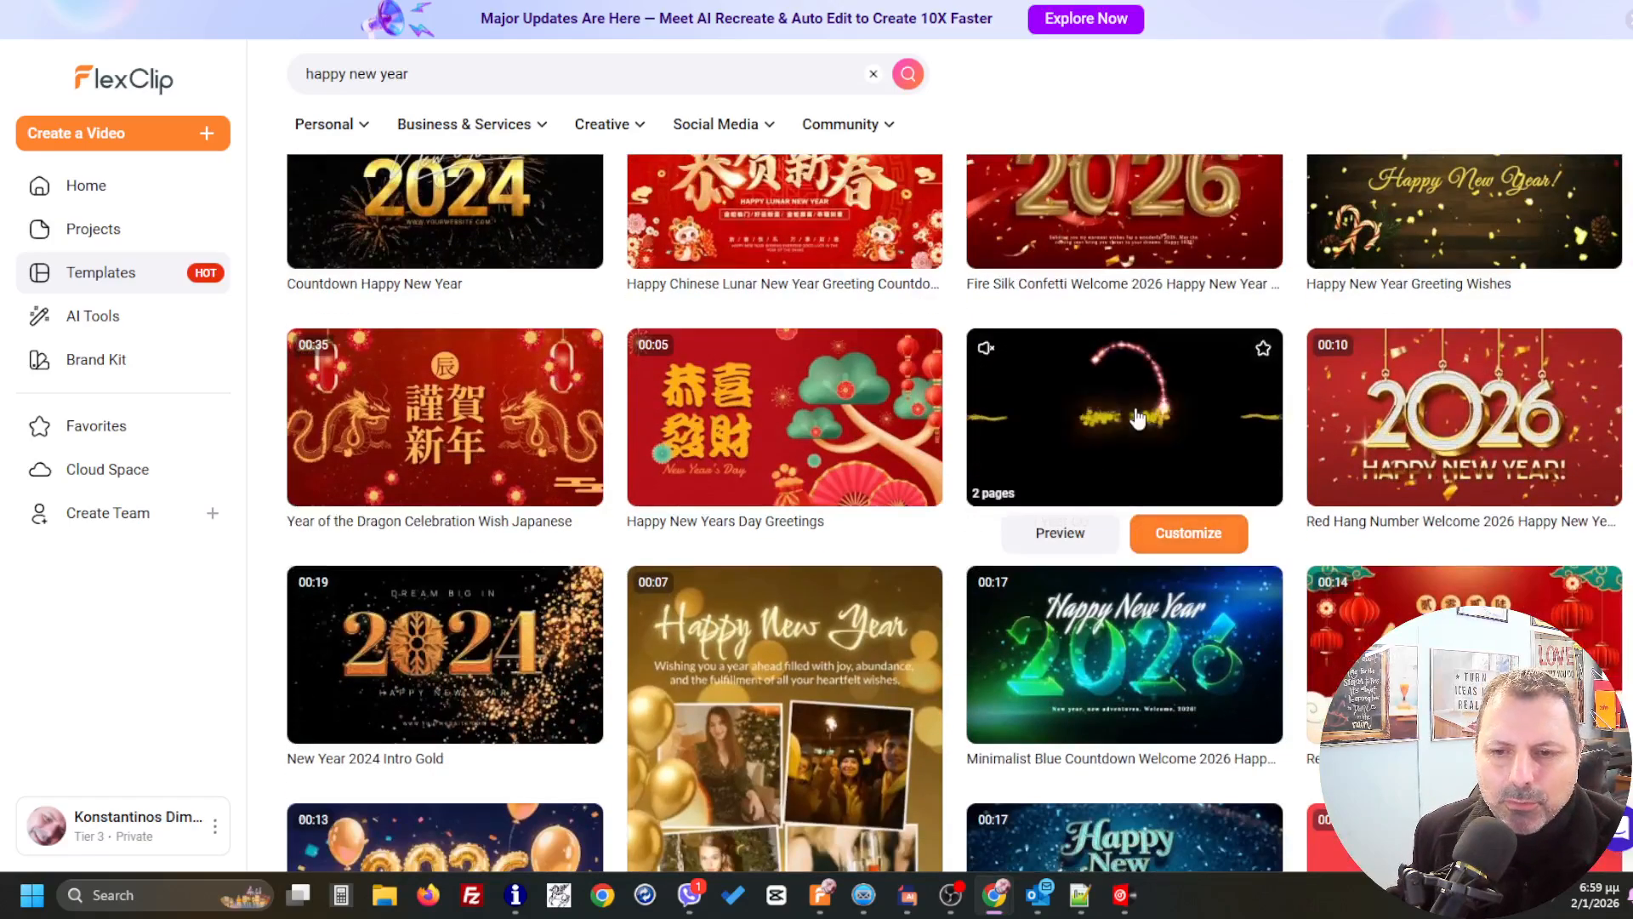
scroll(1129, 419, "up", 2)
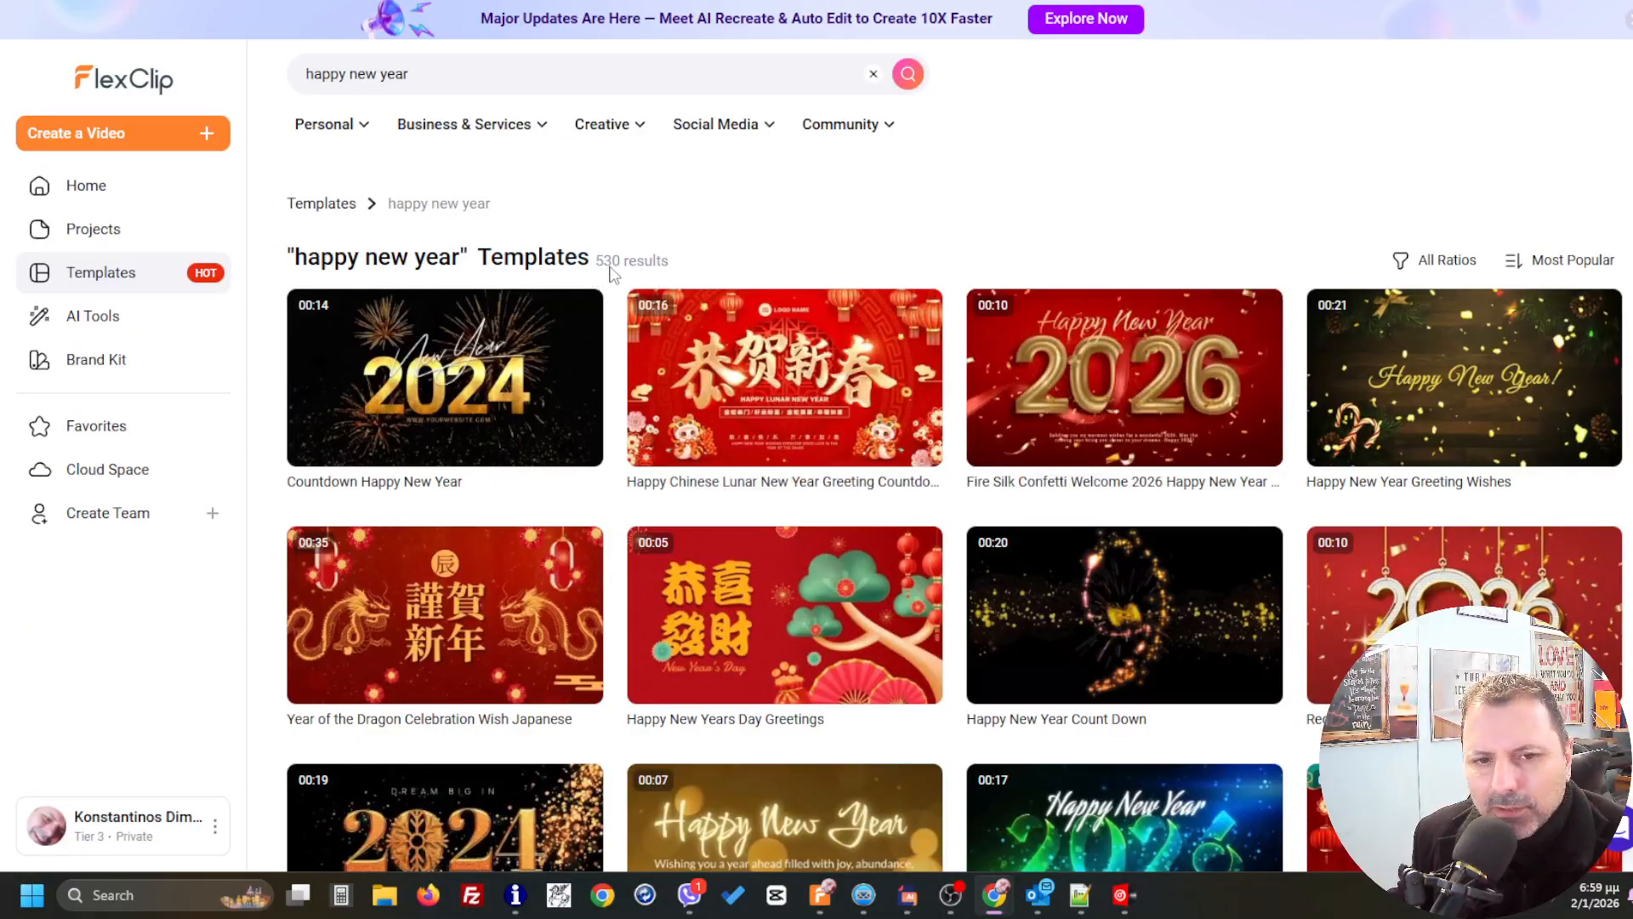
scroll(1139, 425, "down", 2)
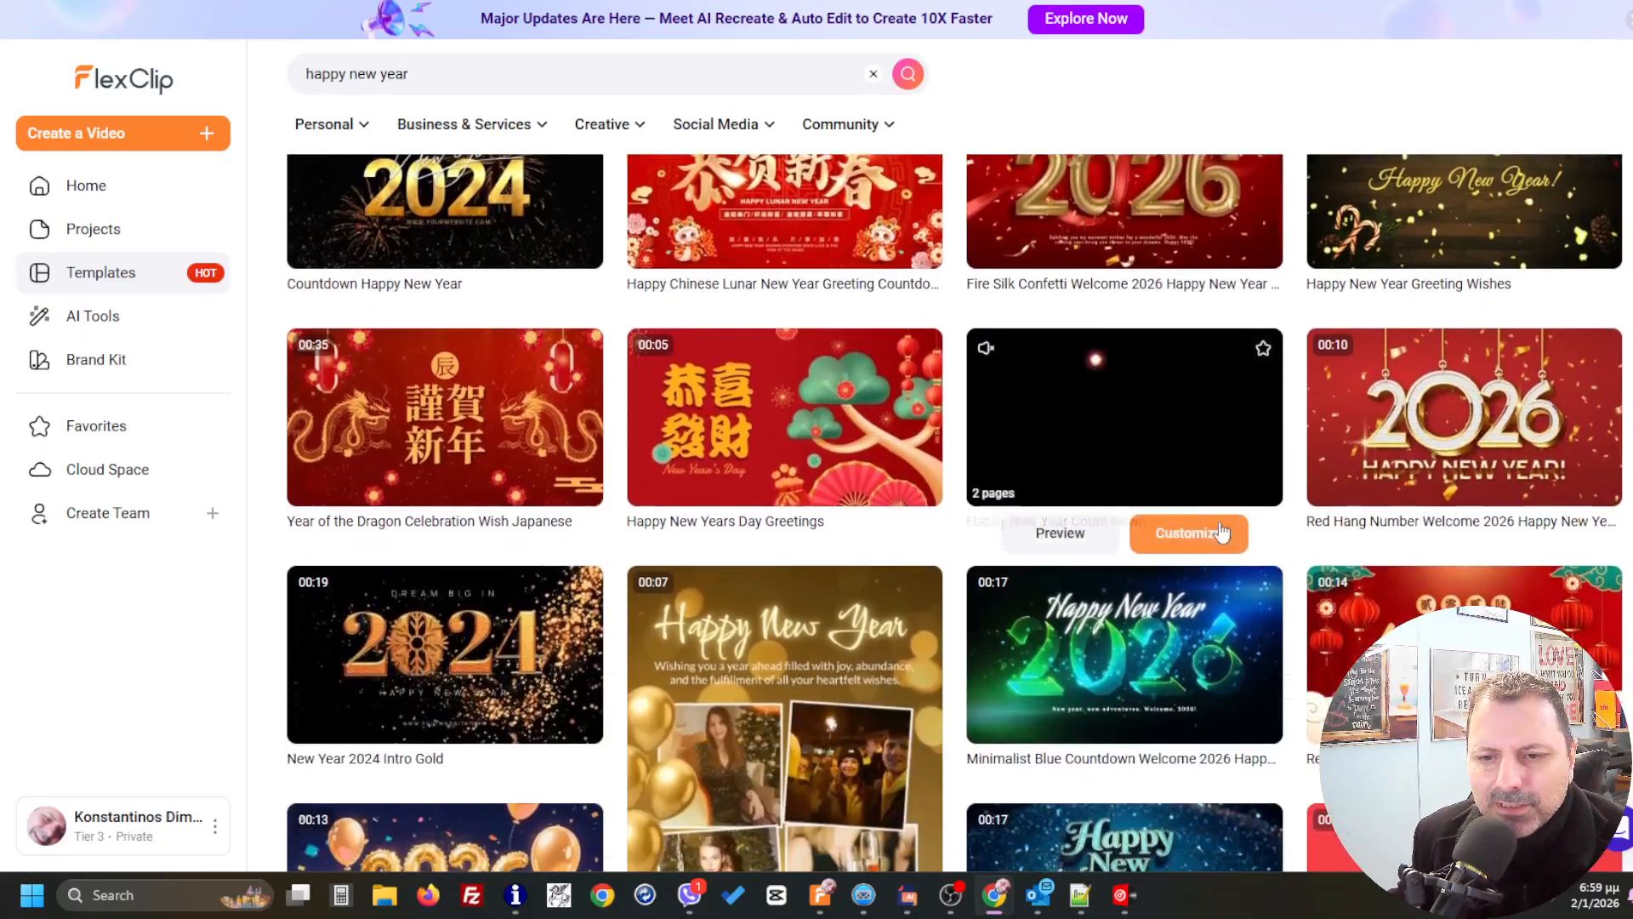
scroll(1145, 433, "up", 2)
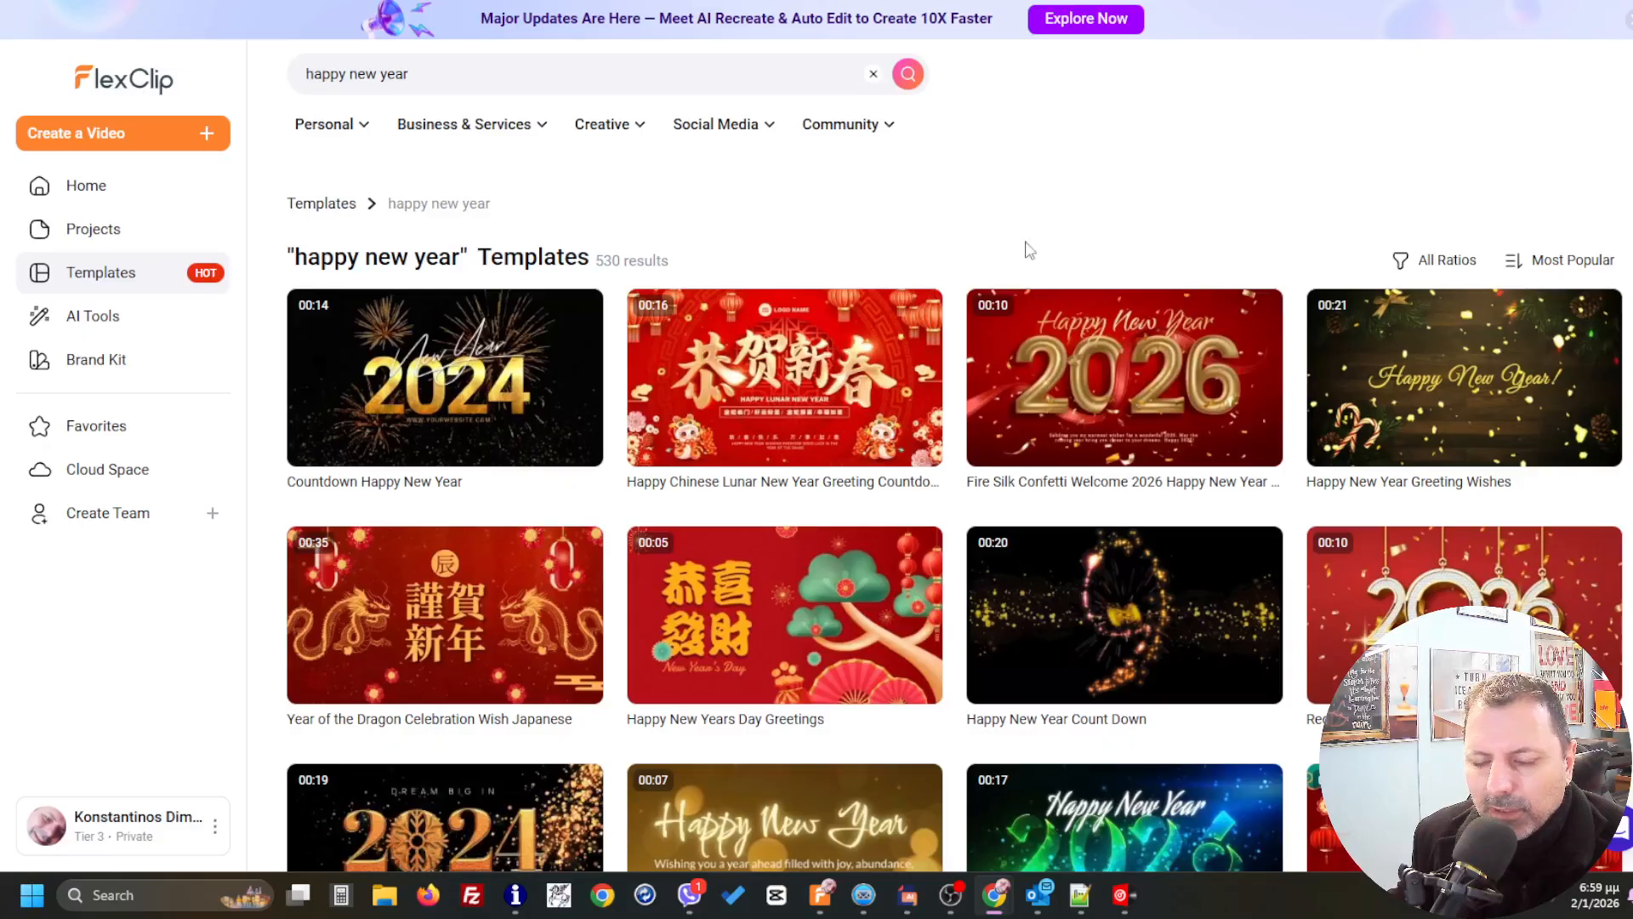
scroll(1030, 255, "down", 2)
mouse_move(1356, 443)
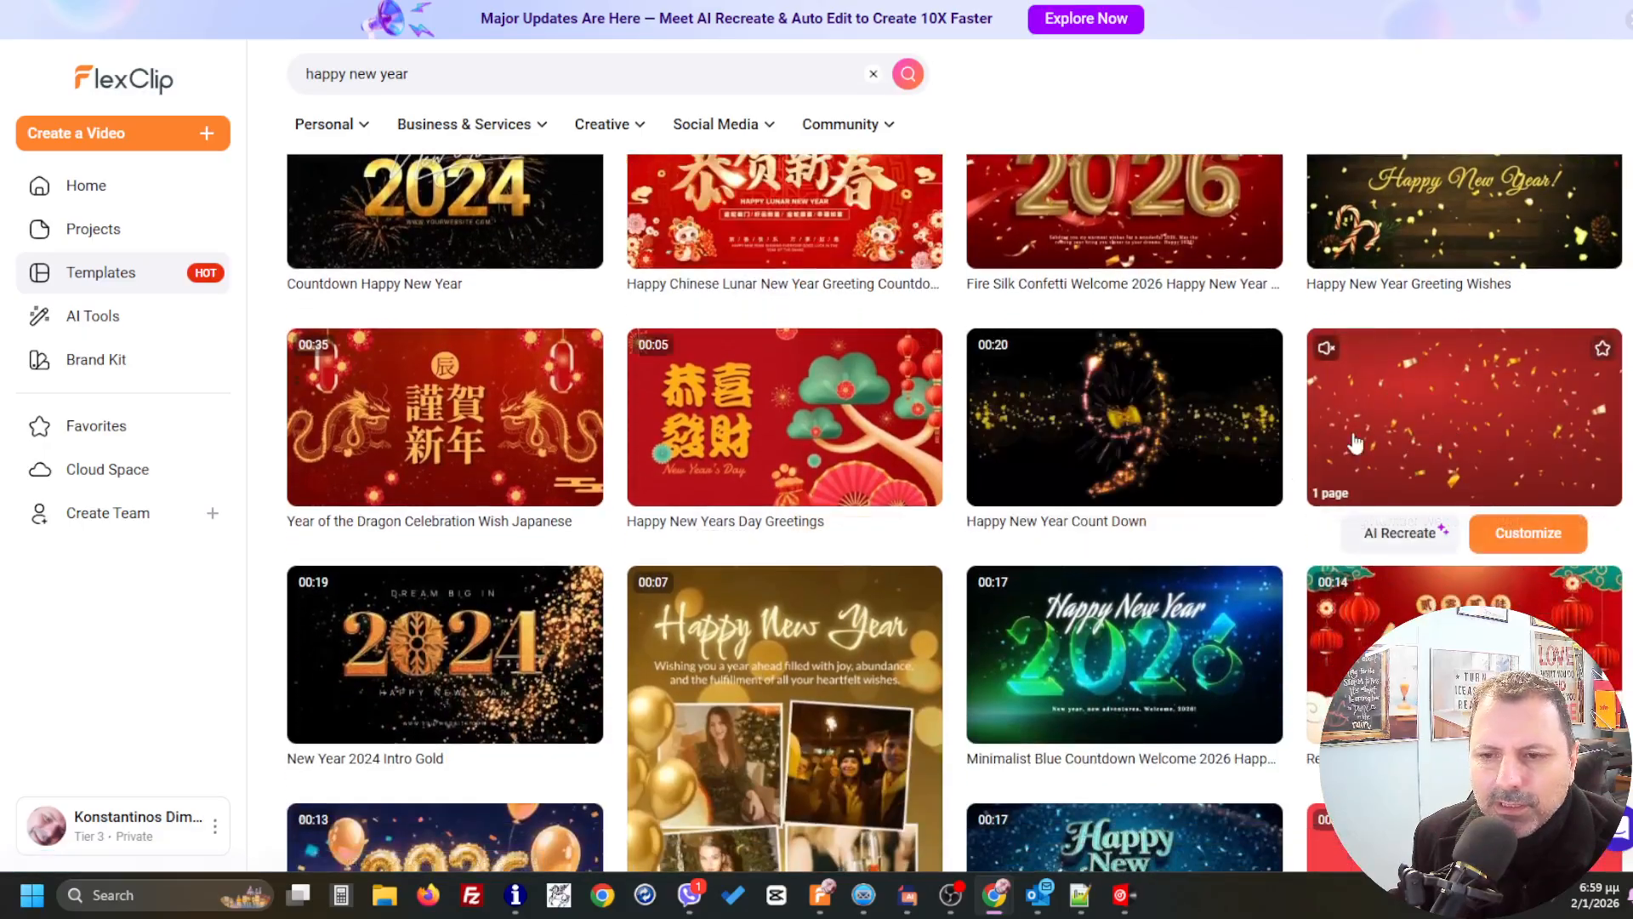
mouse_move(1183, 442)
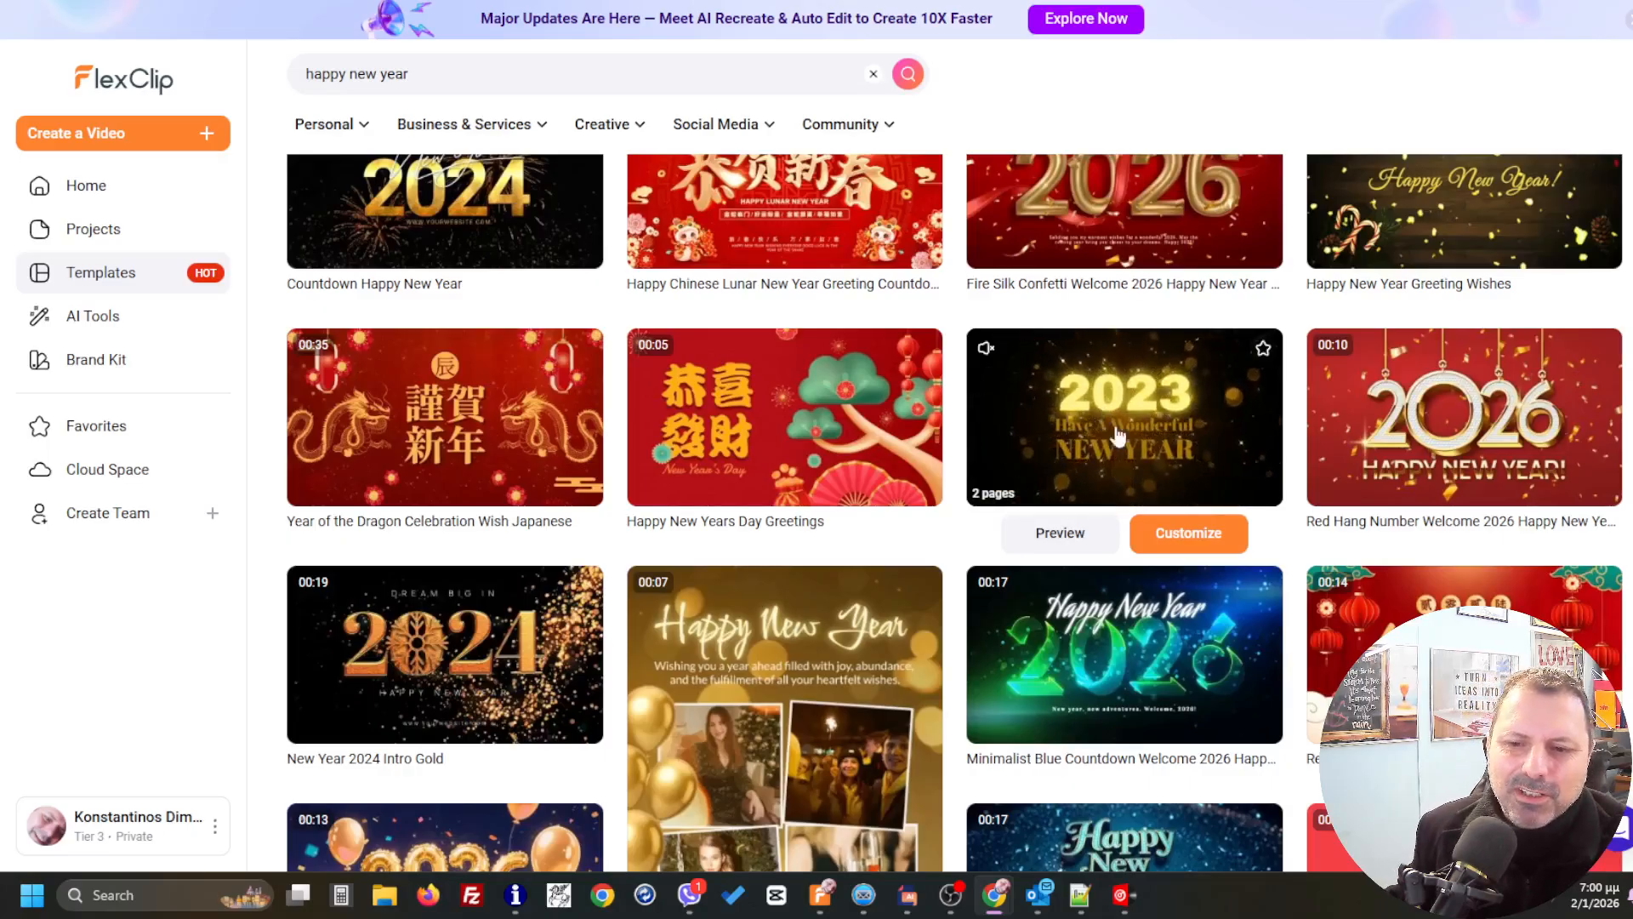
left_click(1187, 536)
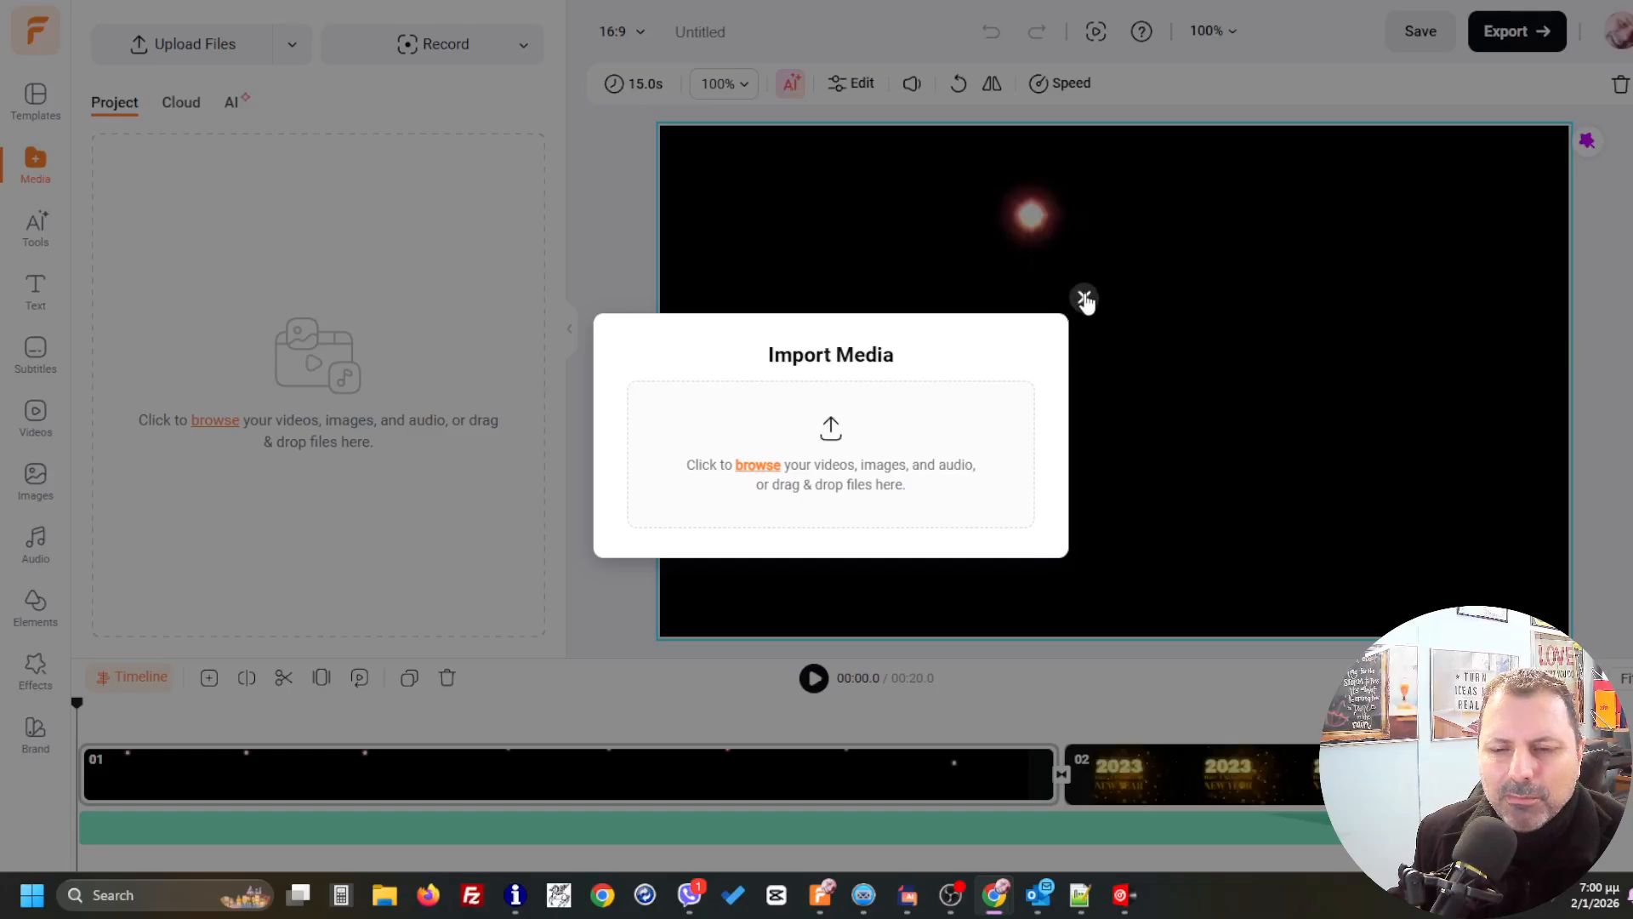
left_click(1084, 300)
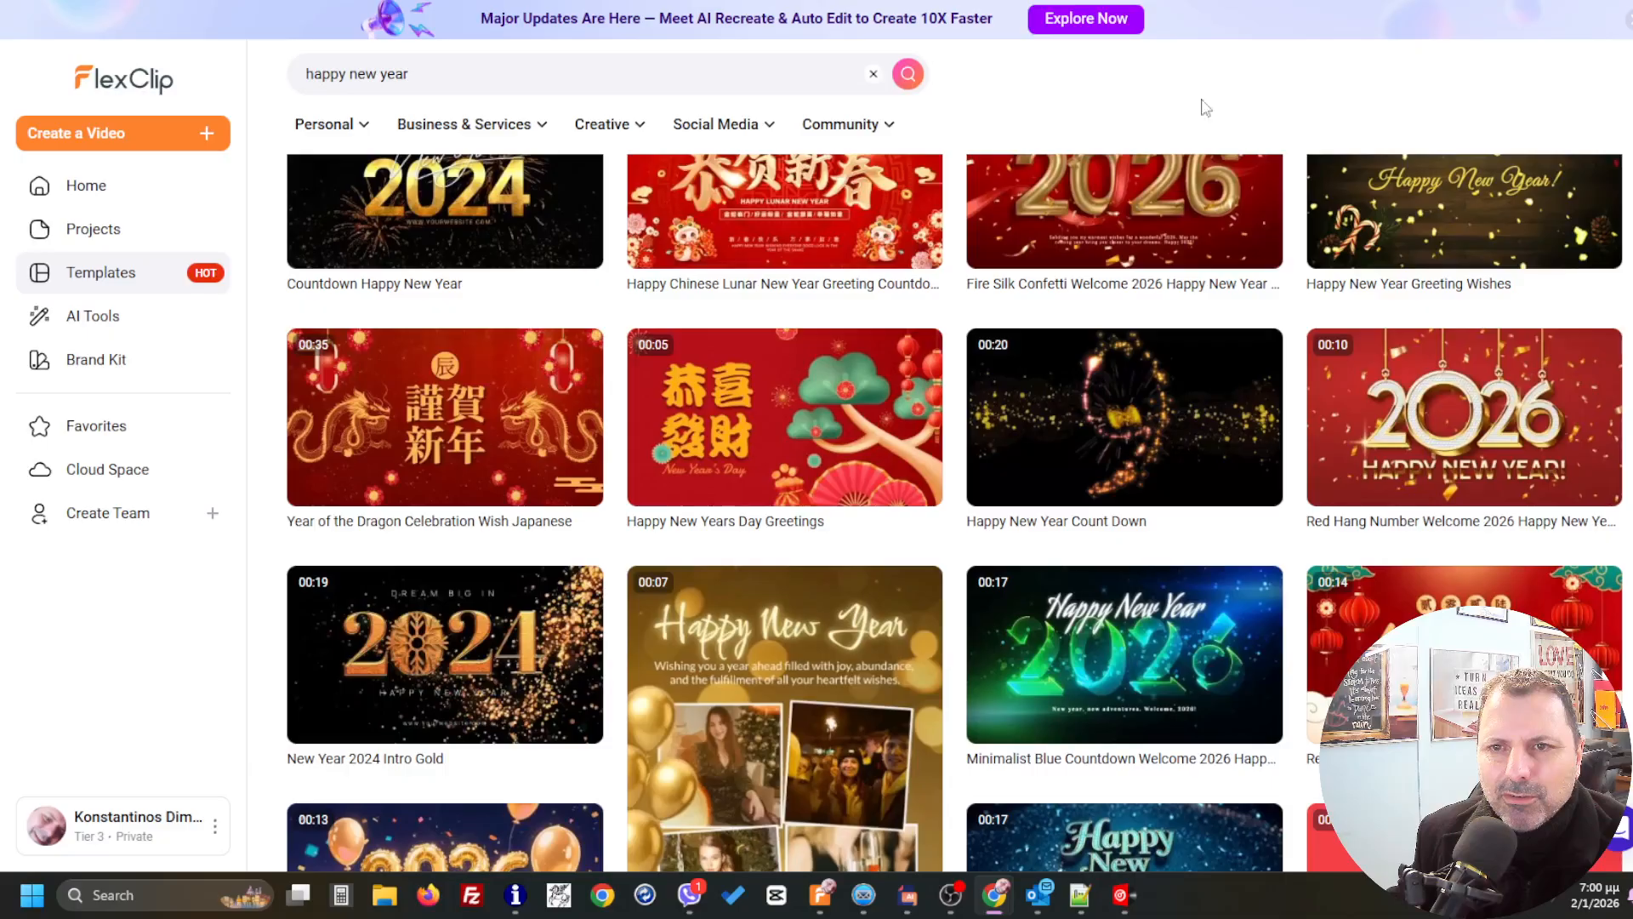
- Browse the "happy new year" template results to examine the other holiday and New Year designs
scroll(1166, 280, "down", 5)
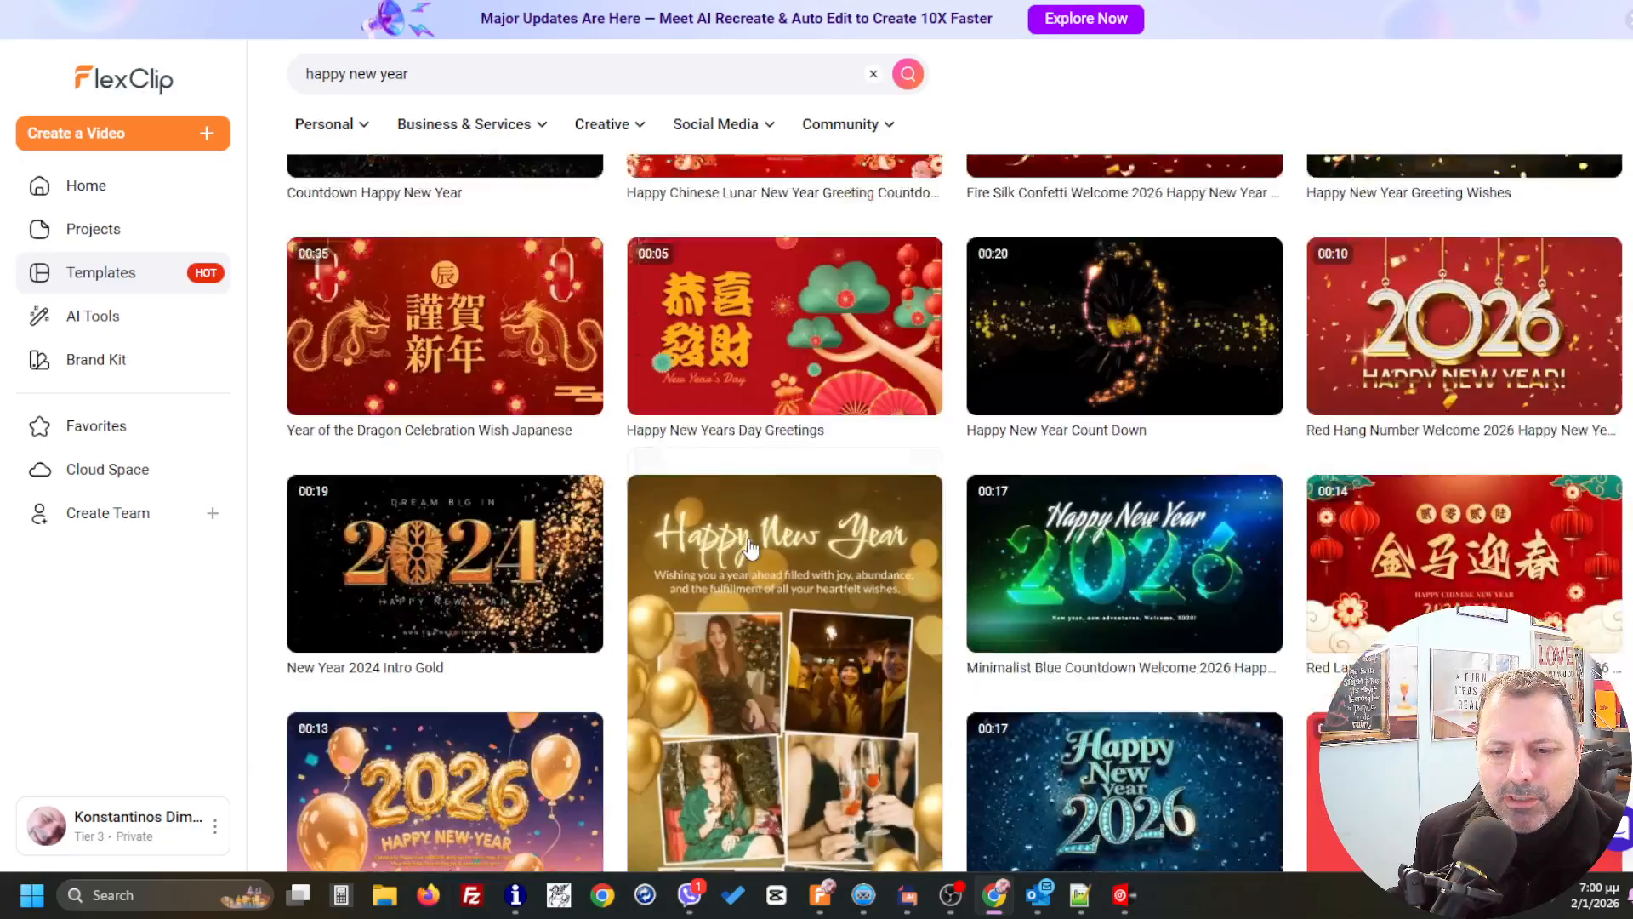
scroll(1032, 547, "down", 5)
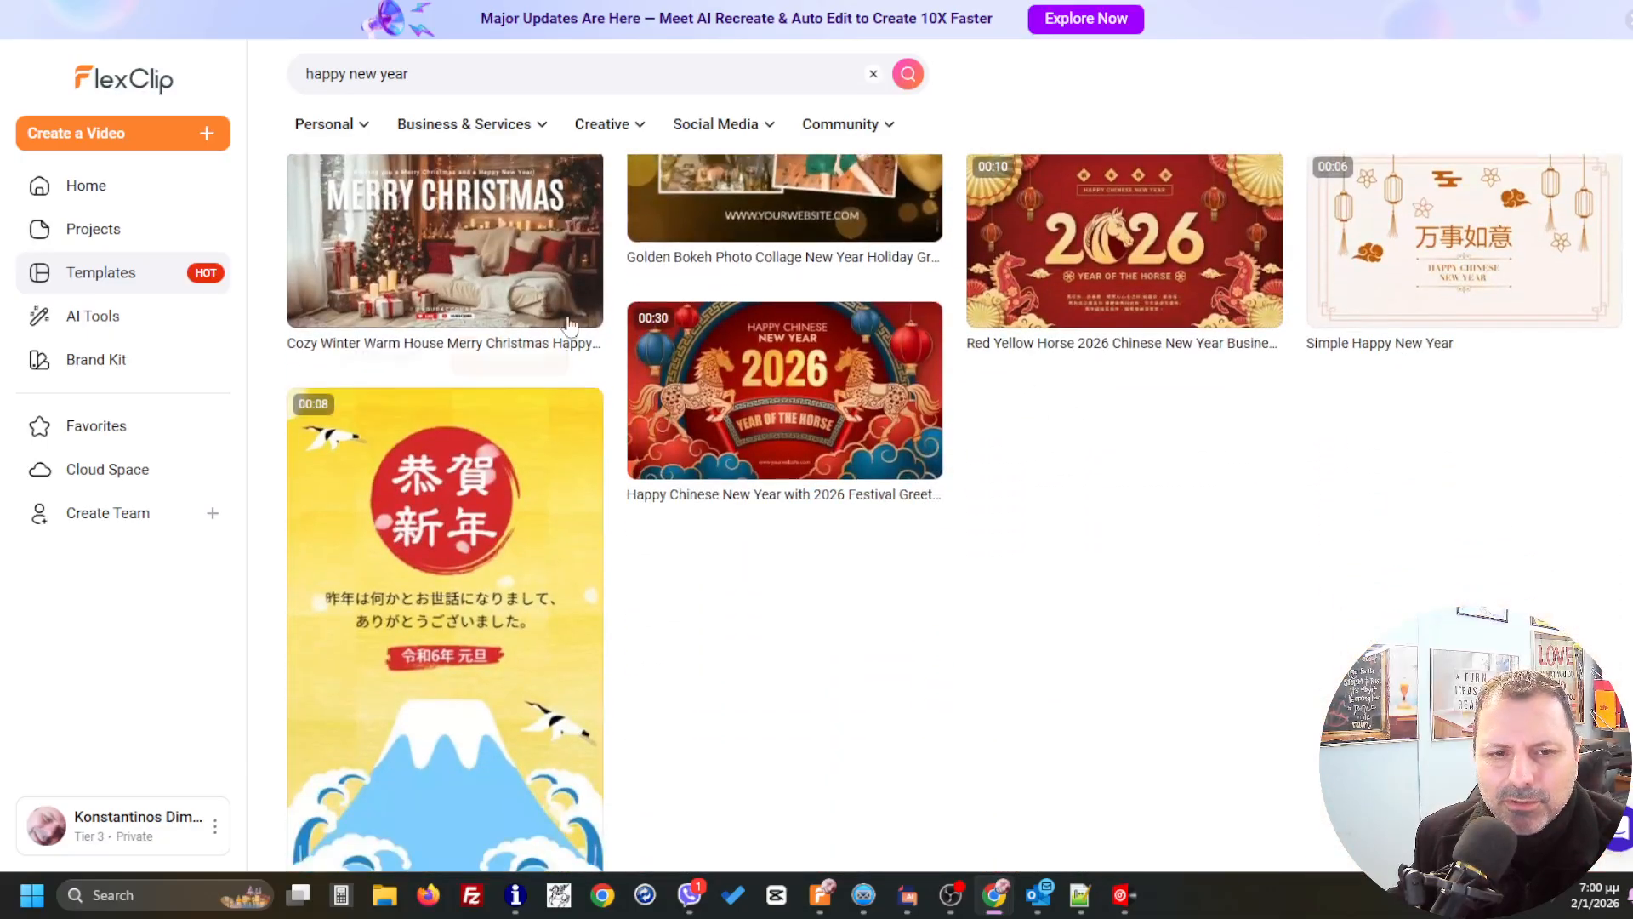
mouse_move(479, 255)
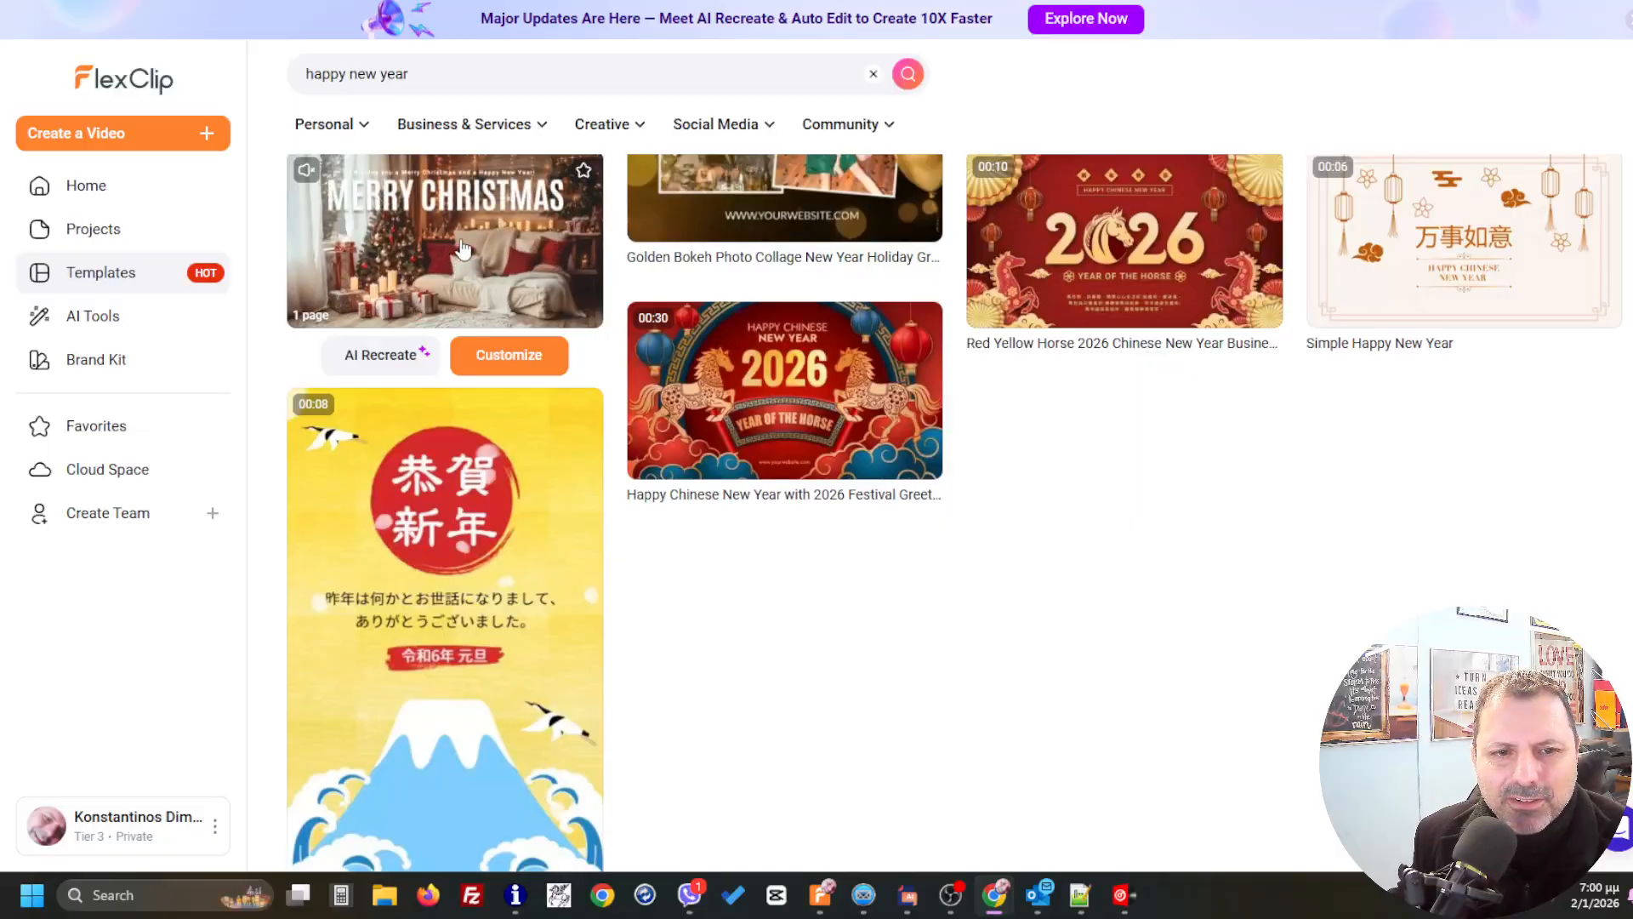
scroll(856, 209, "up", 2)
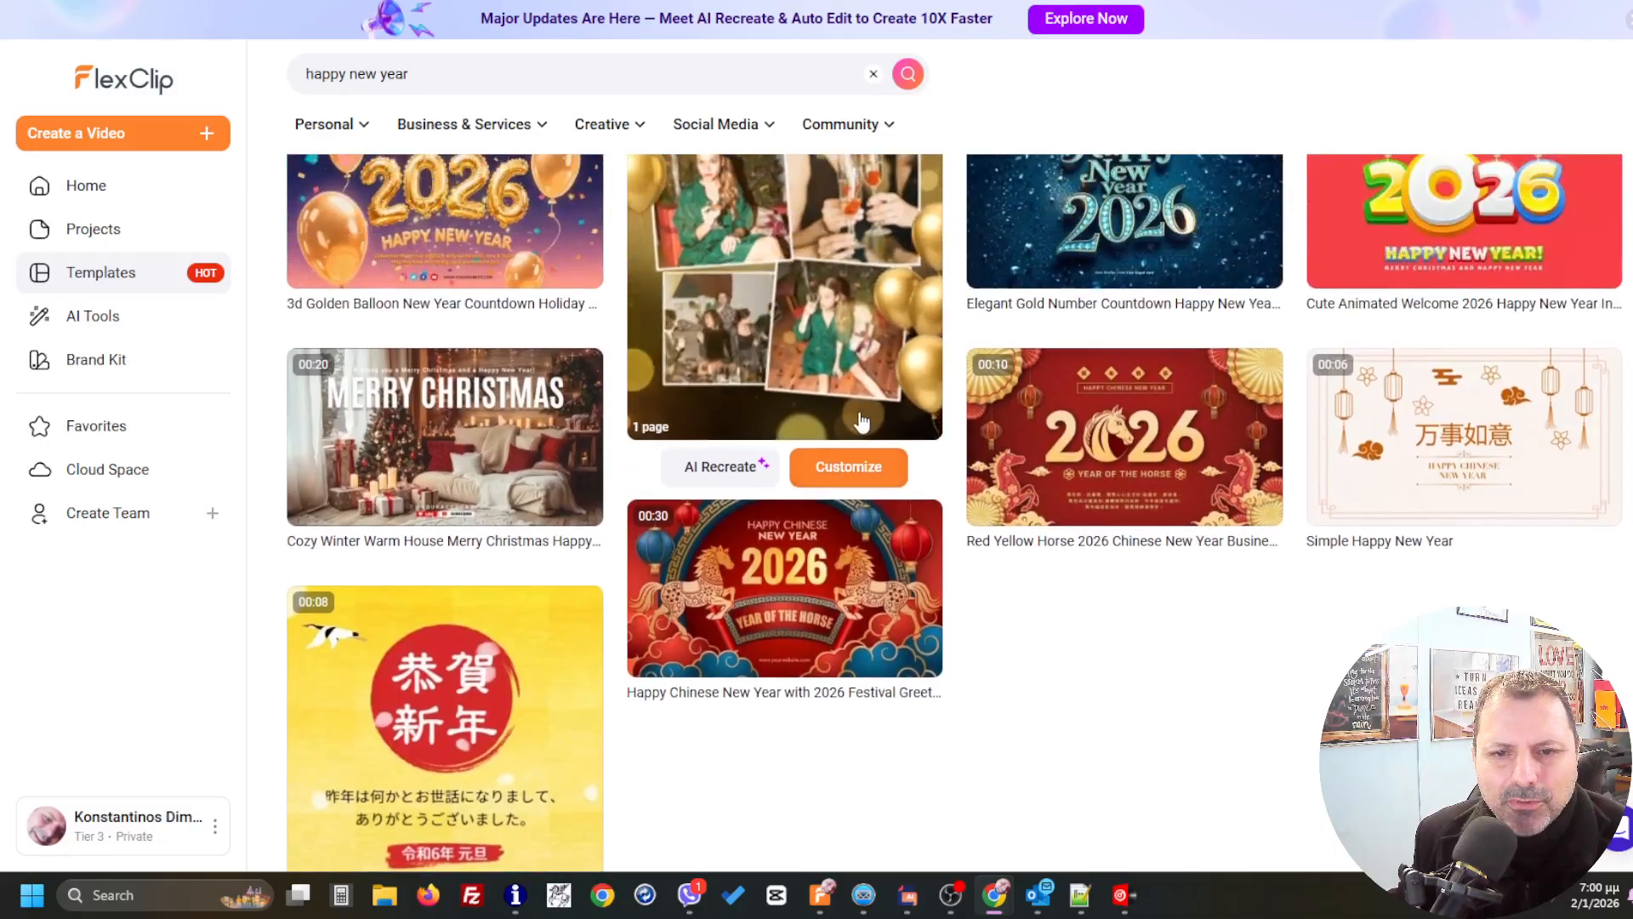
scroll(1203, 431, "down", 2)
scroll(723, 431, "up", 4)
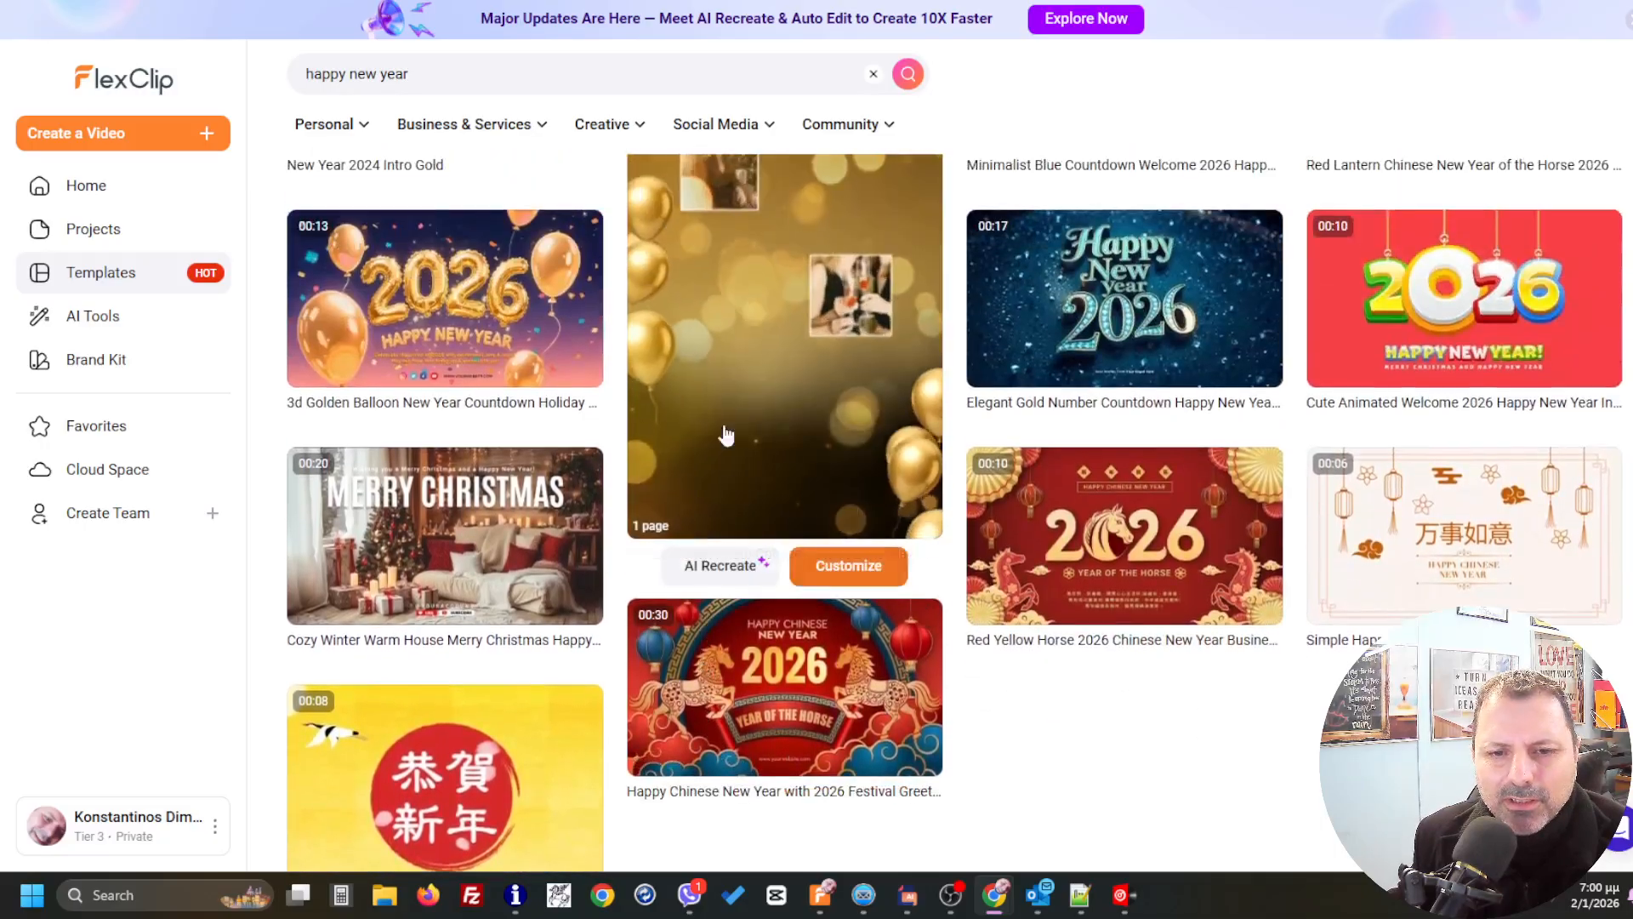
scroll(840, 414, "up", 2)
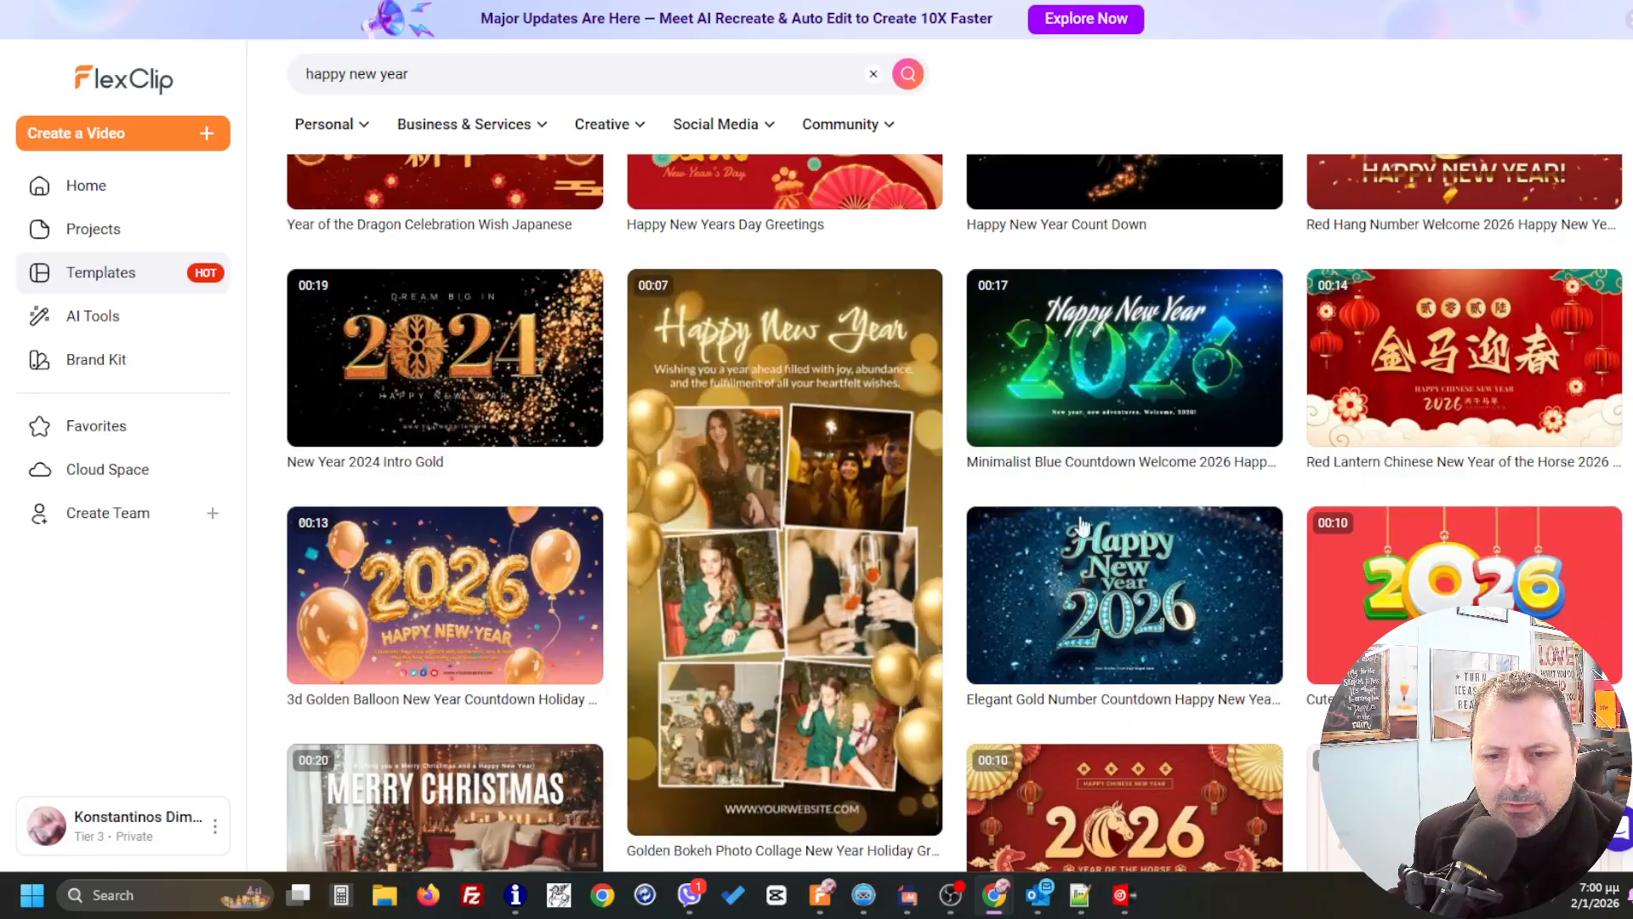
scroll(1199, 419, "down", 3)
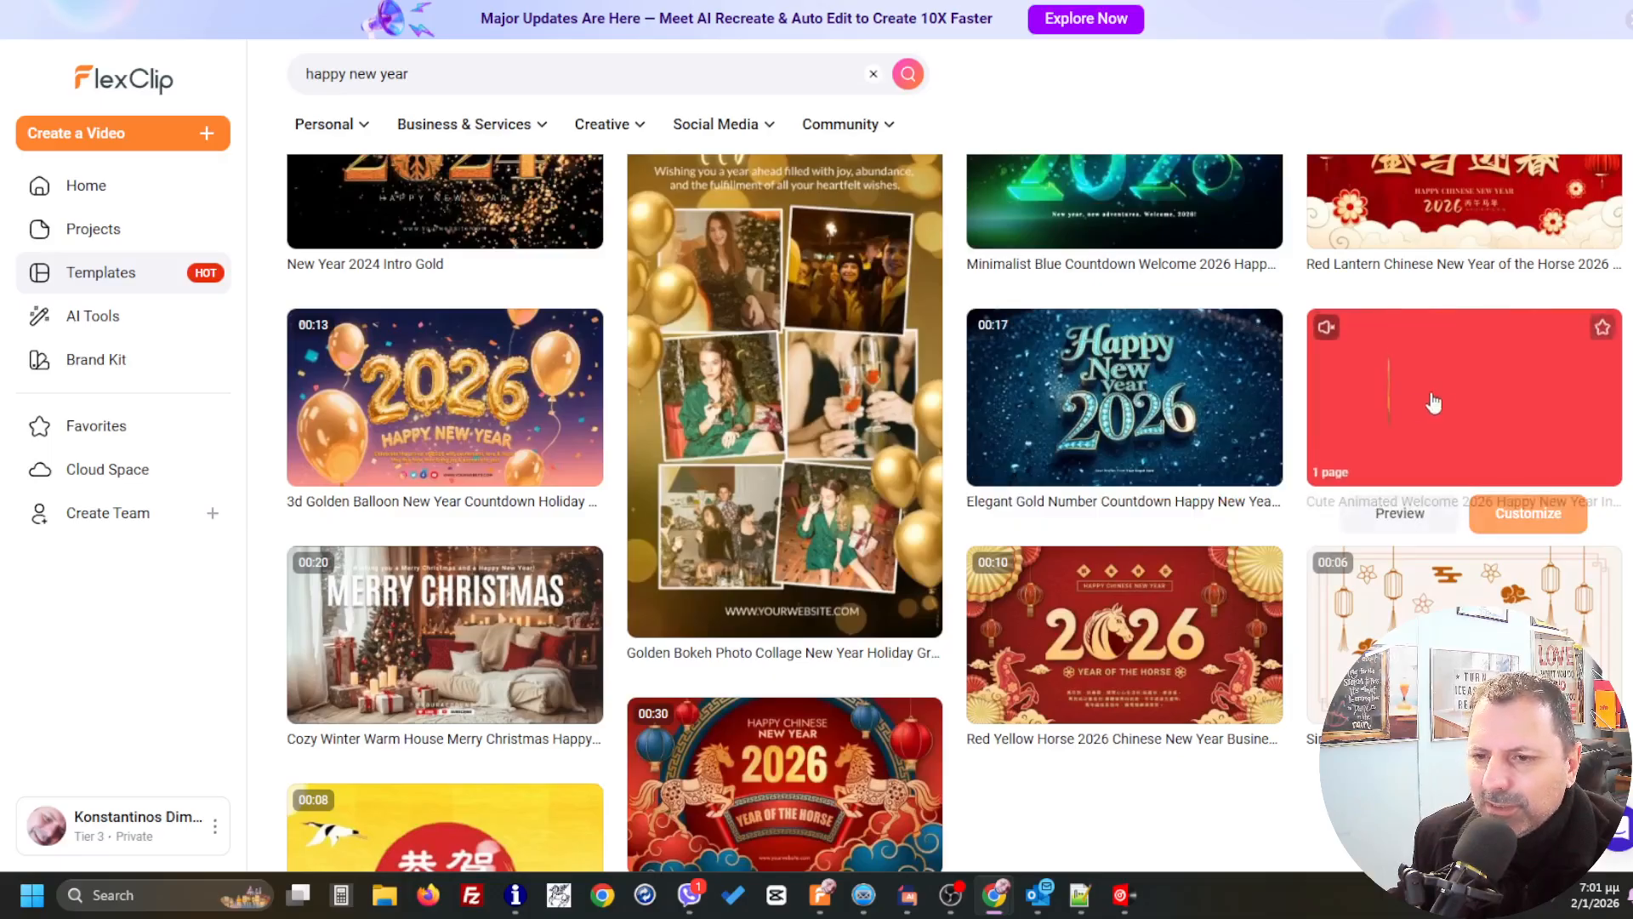
scroll(996, 671, "down", 10)
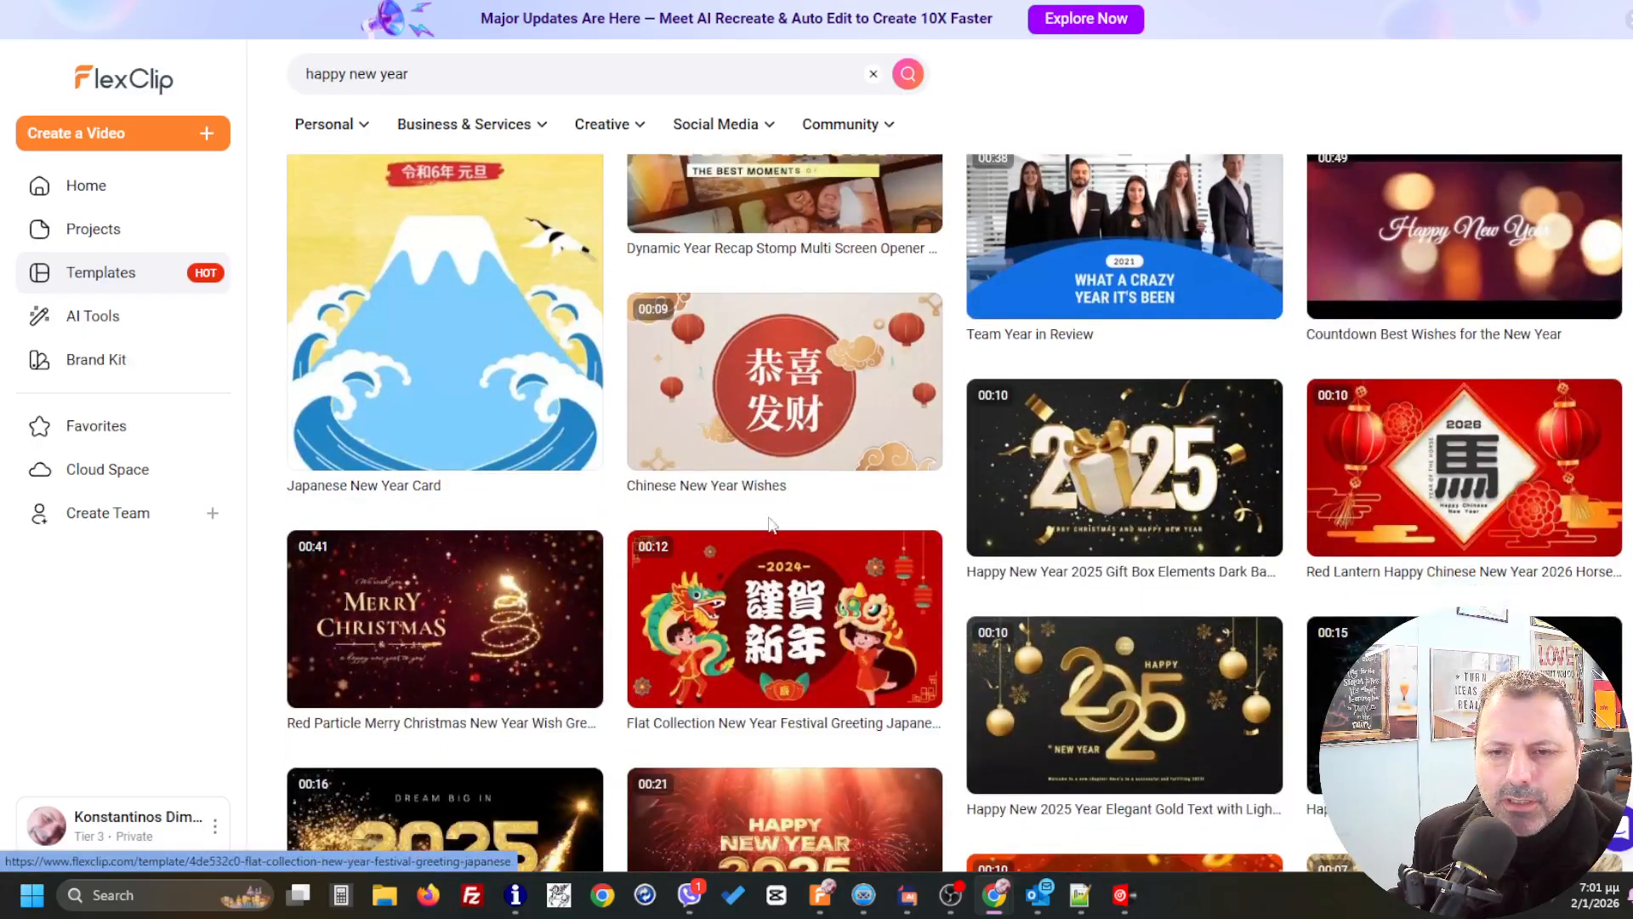
scroll(766, 544, "down", 7)
scroll(778, 534, "down", 8)
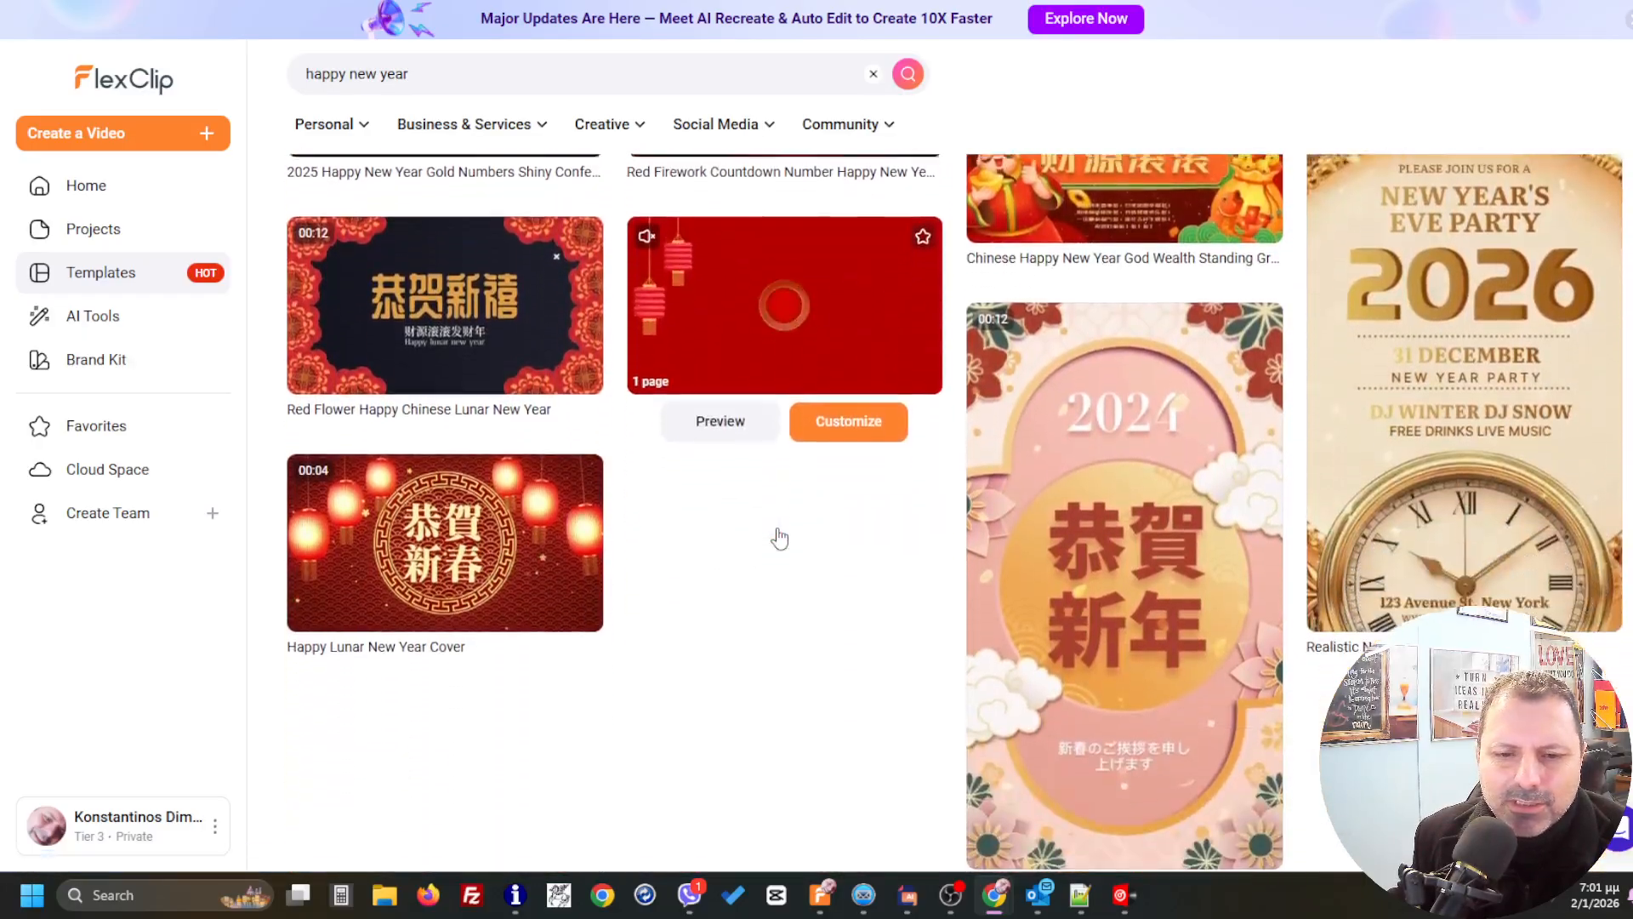
scroll(787, 536, "down", 9)
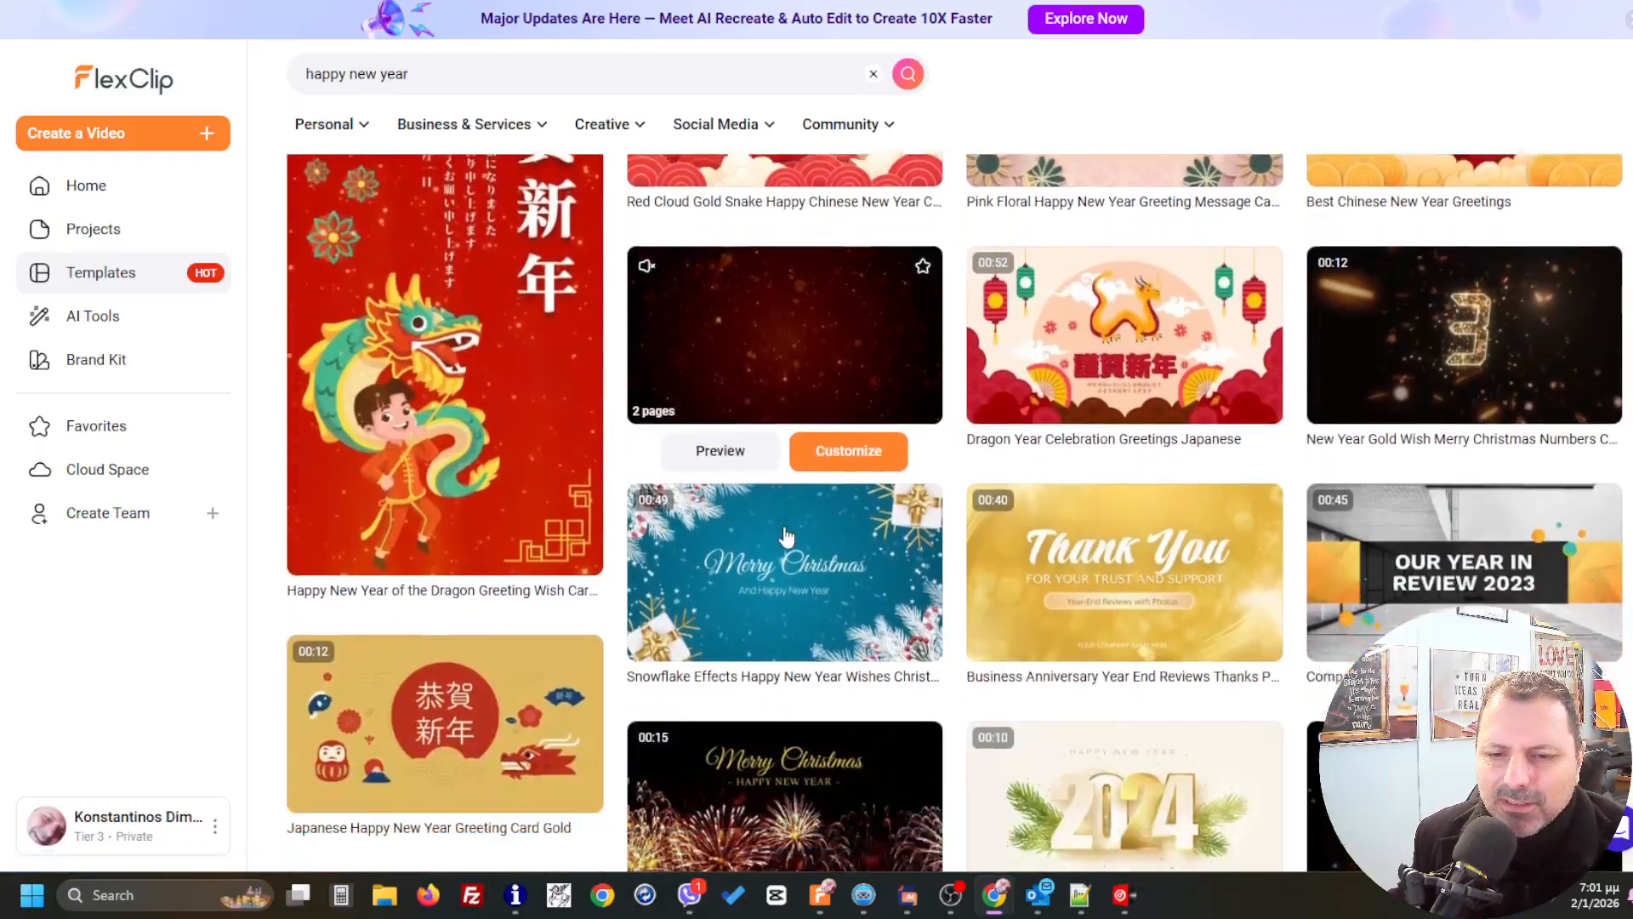
scroll(787, 536, "down", 2)
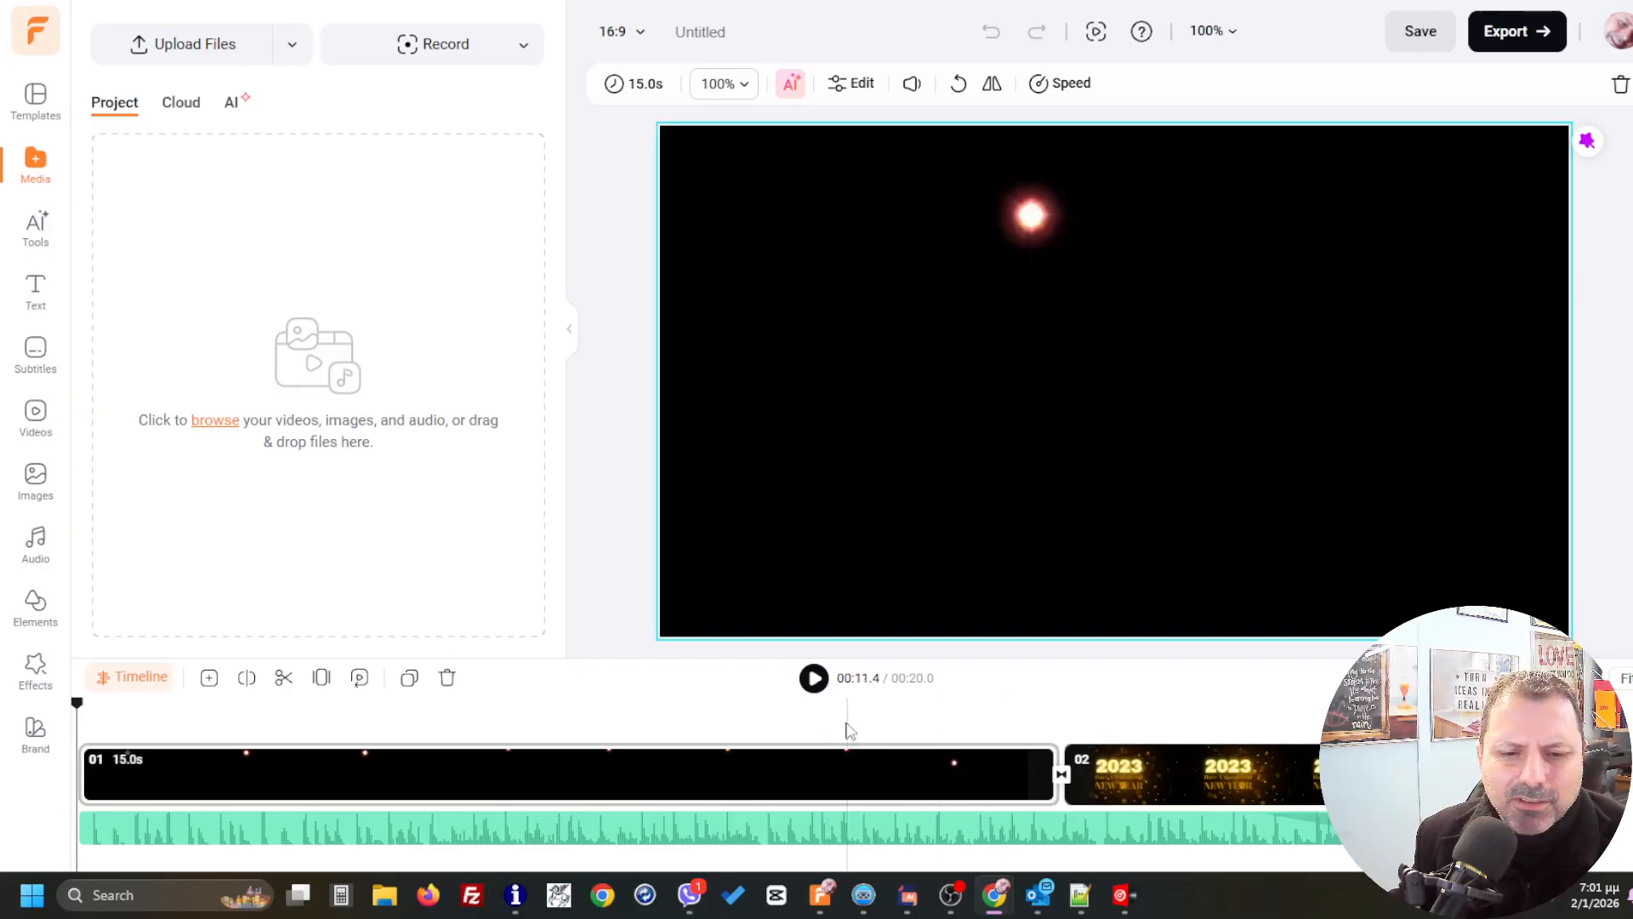
- Play the opening countdown scene of the video in short stretches to preview it
left_click(814, 680)
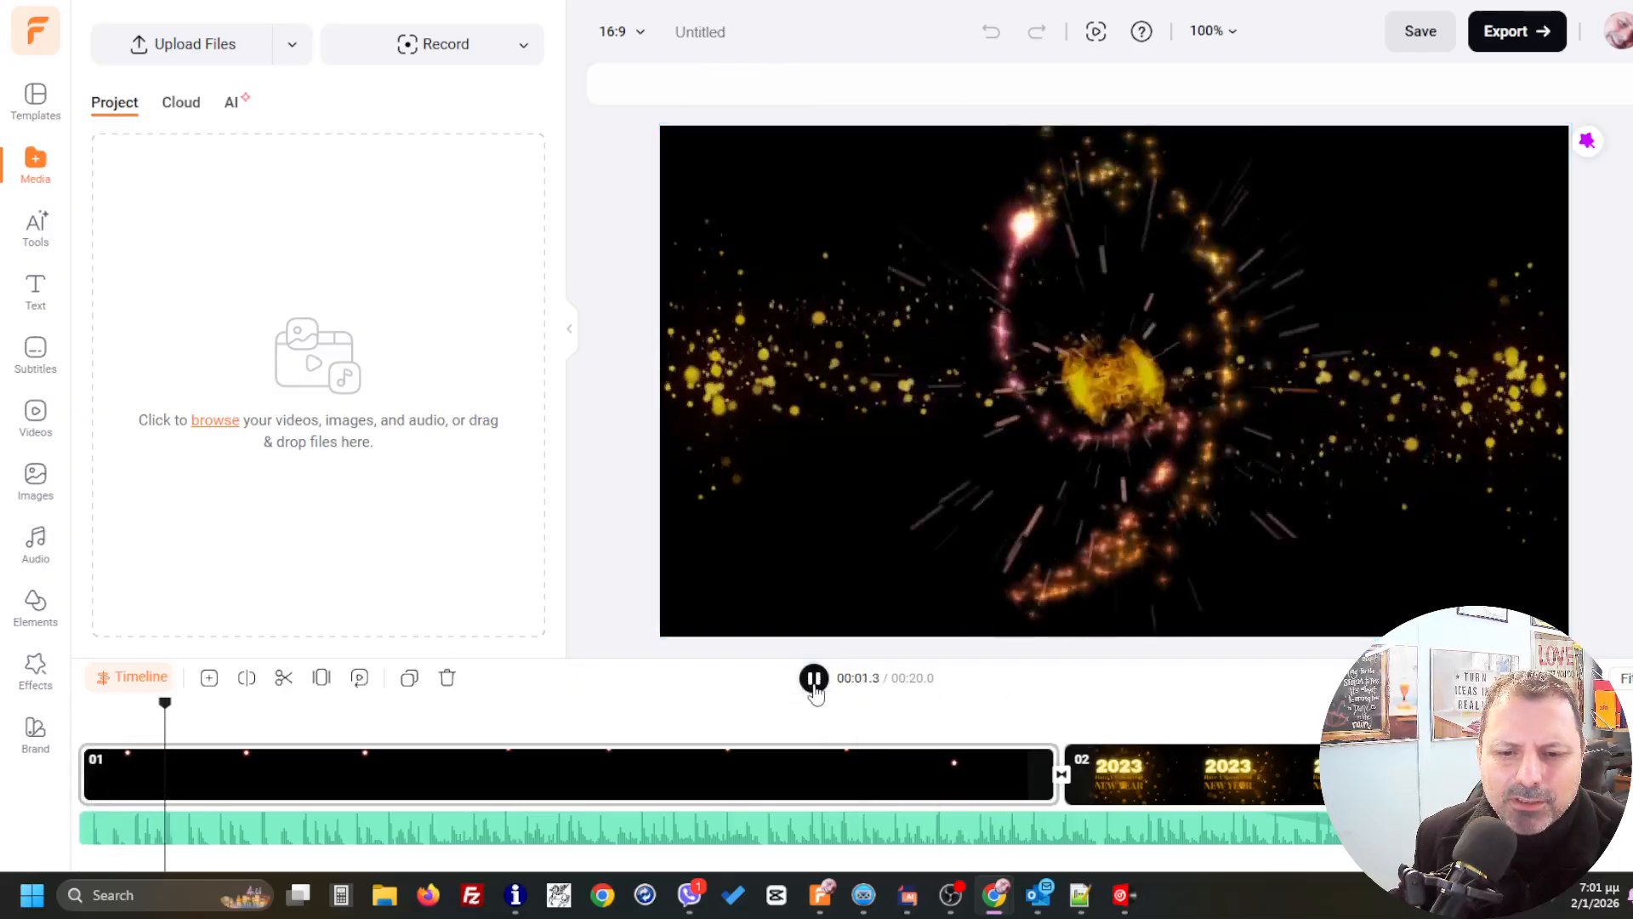
left_click(783, 634)
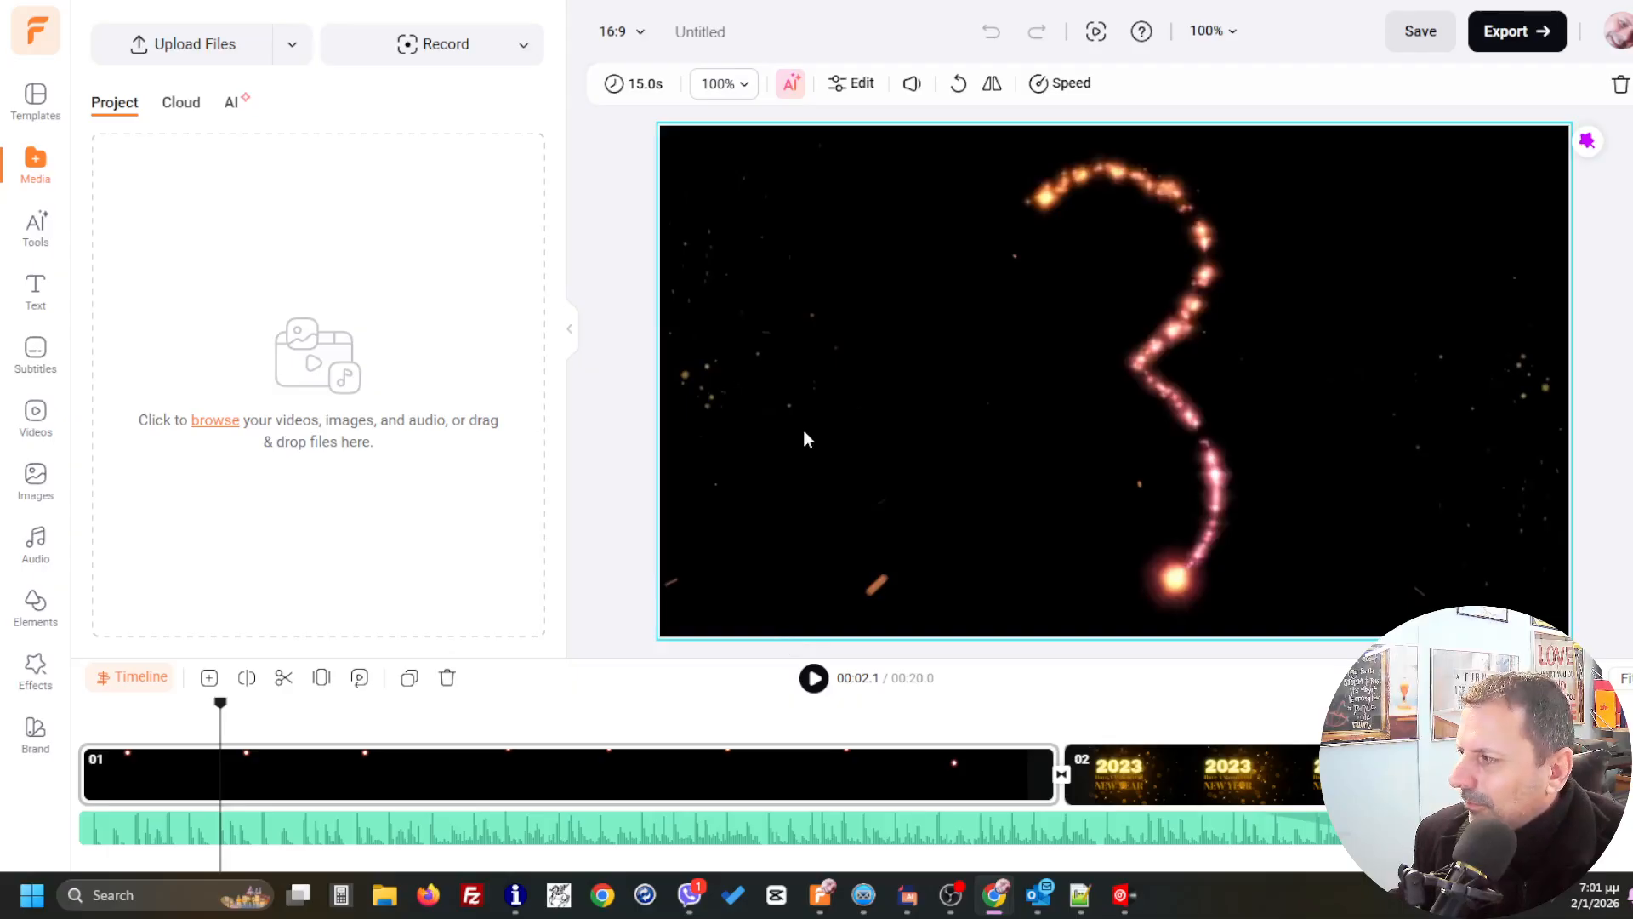
left_click(814, 689)
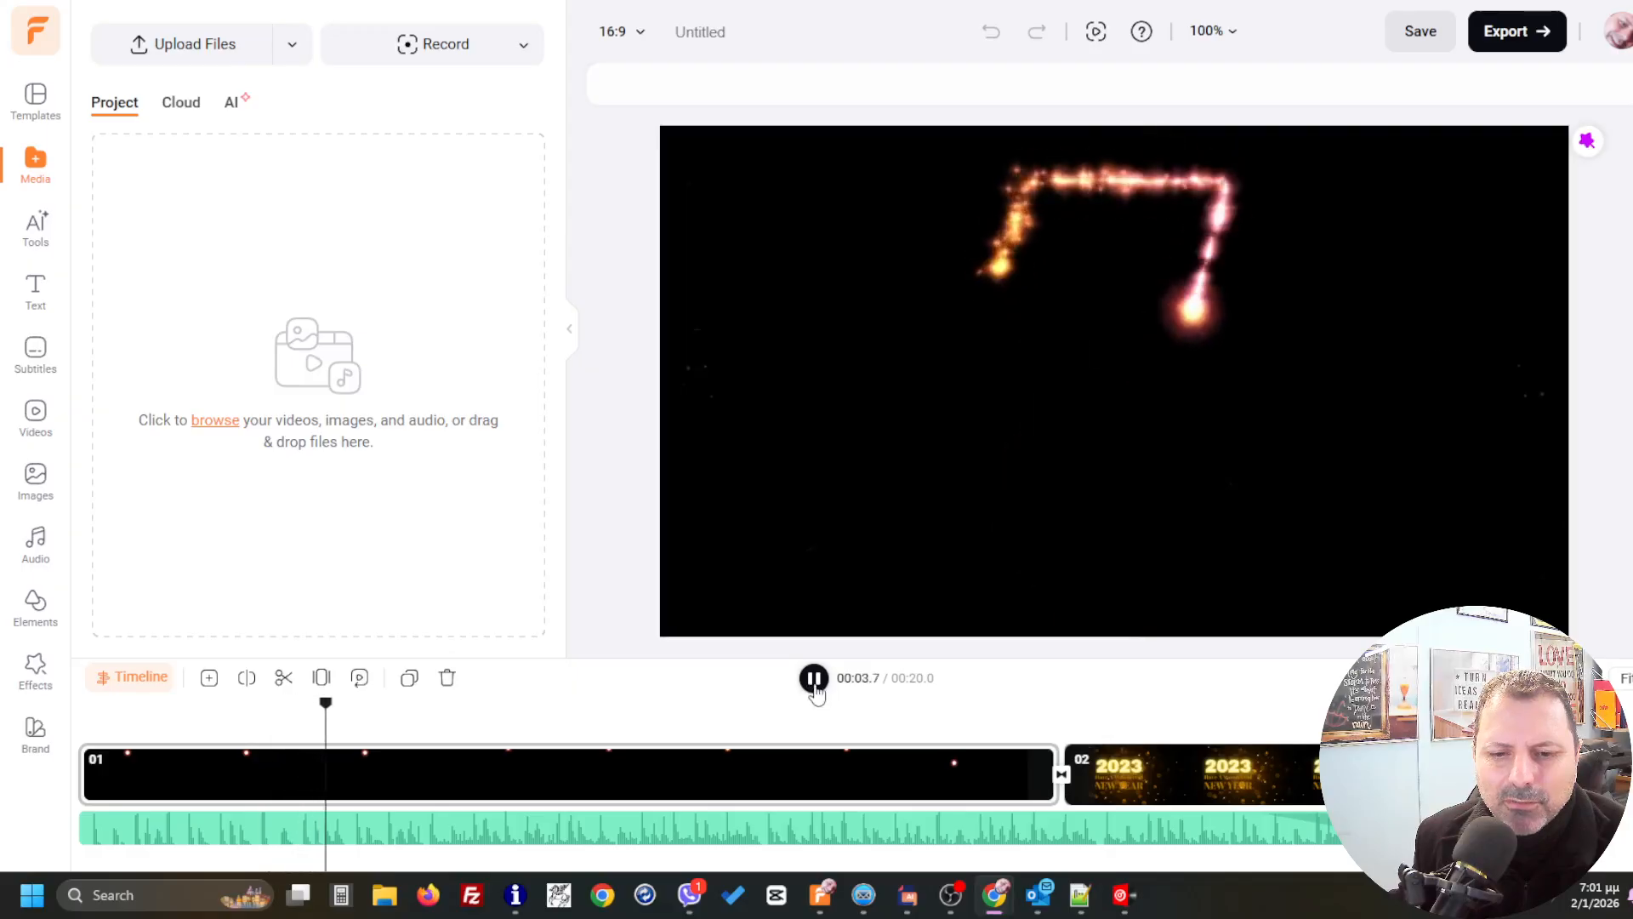
left_click(814, 687)
- Change the year in the second scene's large glowing title to 2026
left_click_drag(325, 703, 1119, 703)
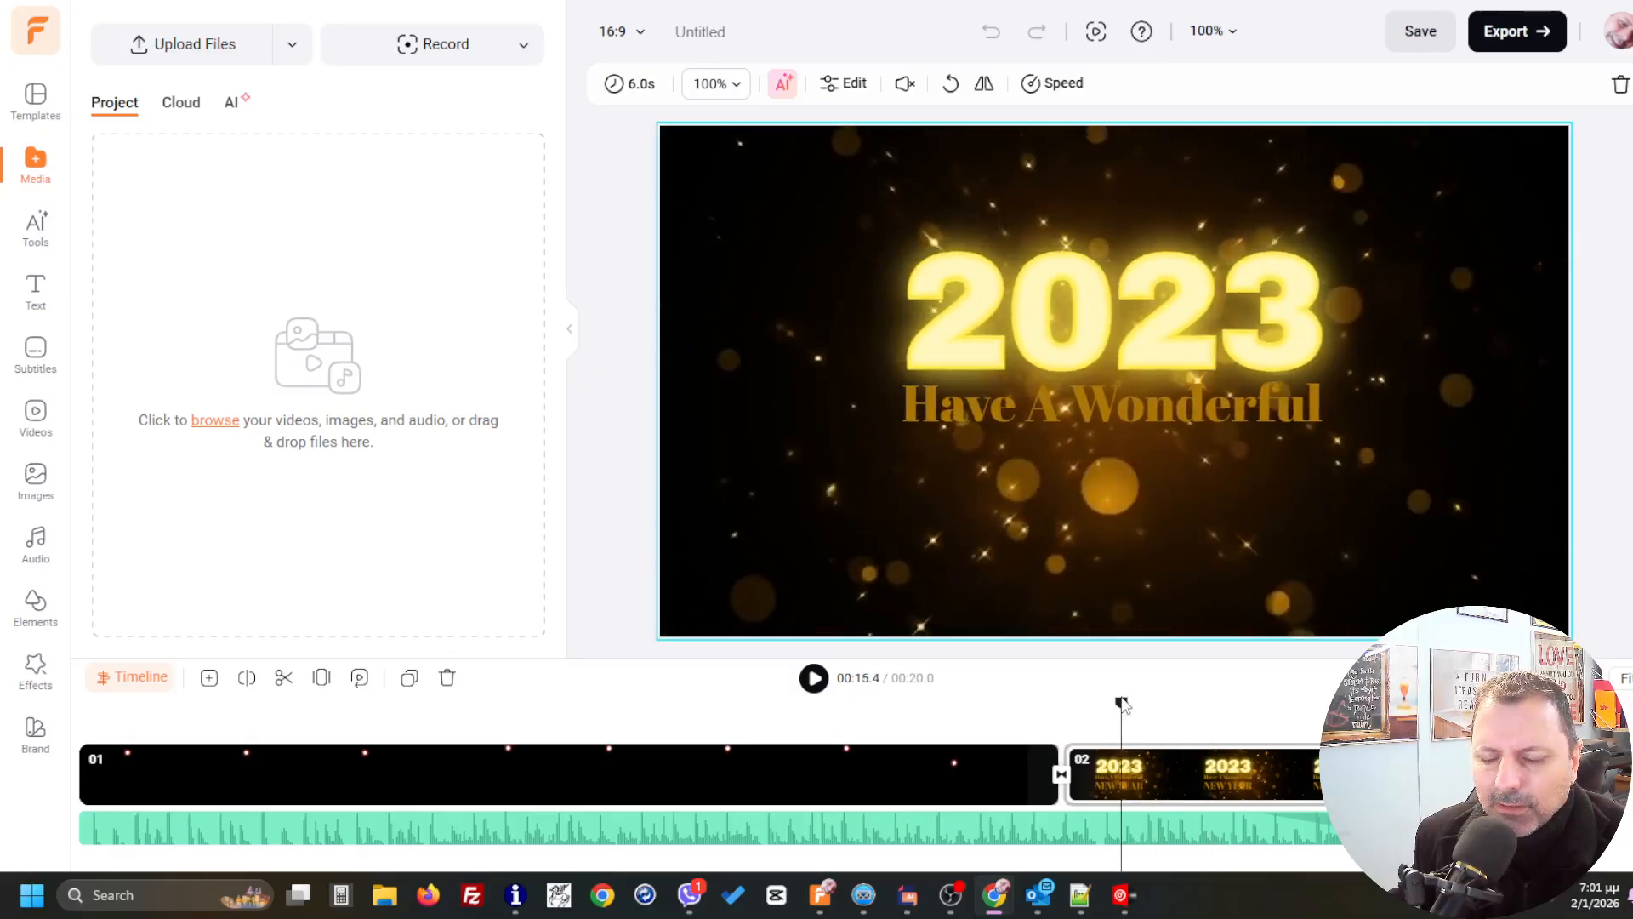
left_click(1166, 771)
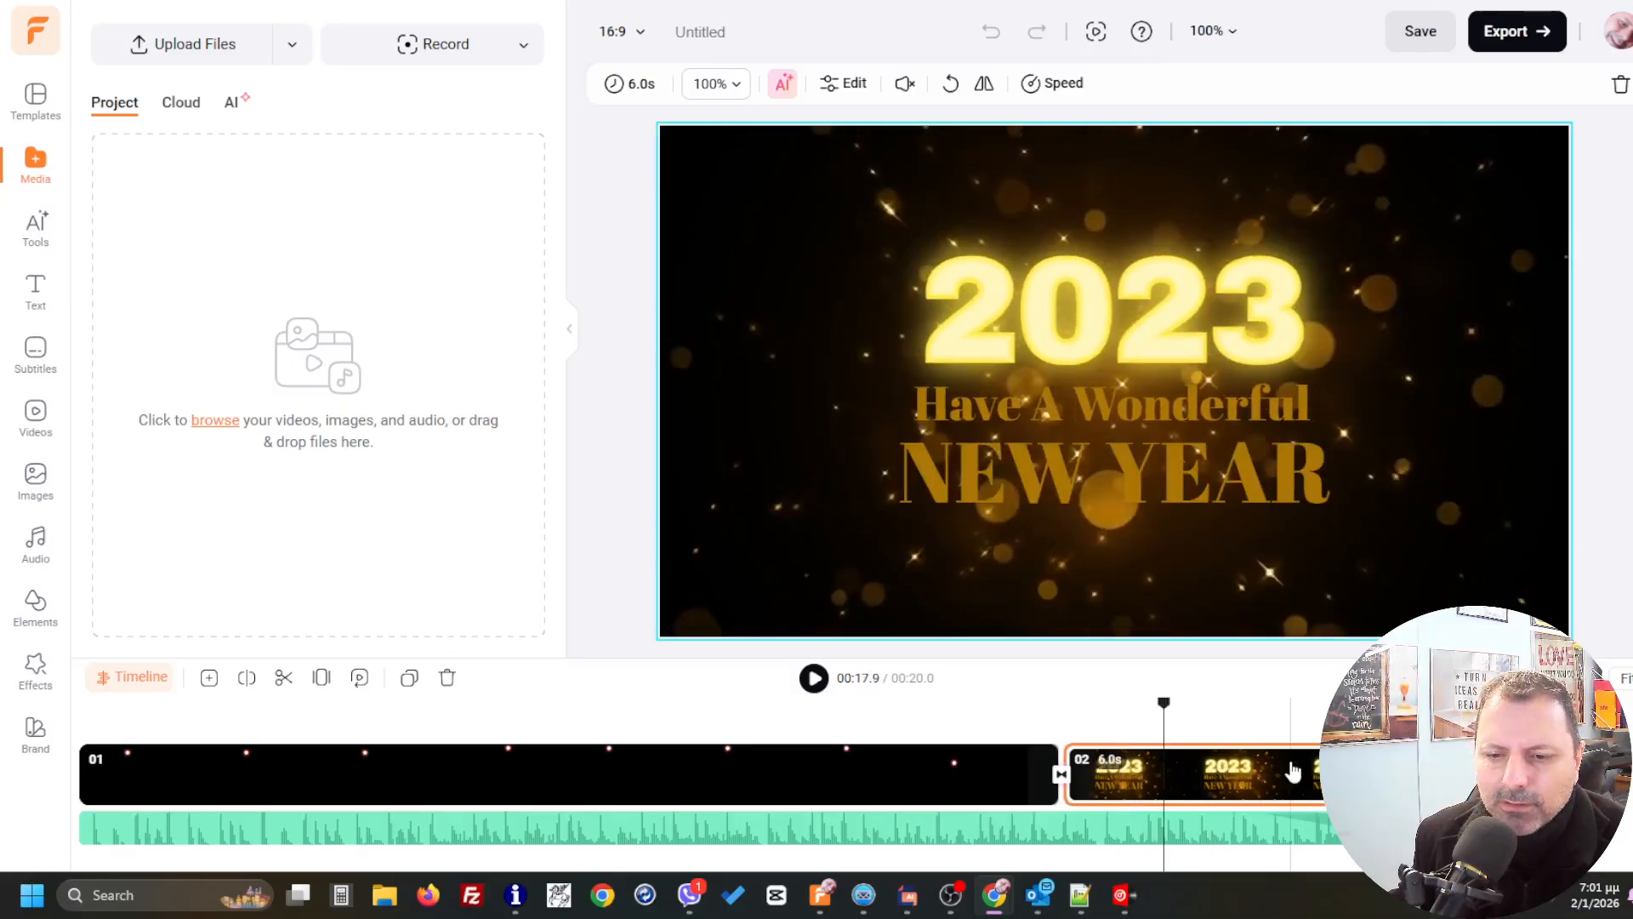
left_click(1123, 313)
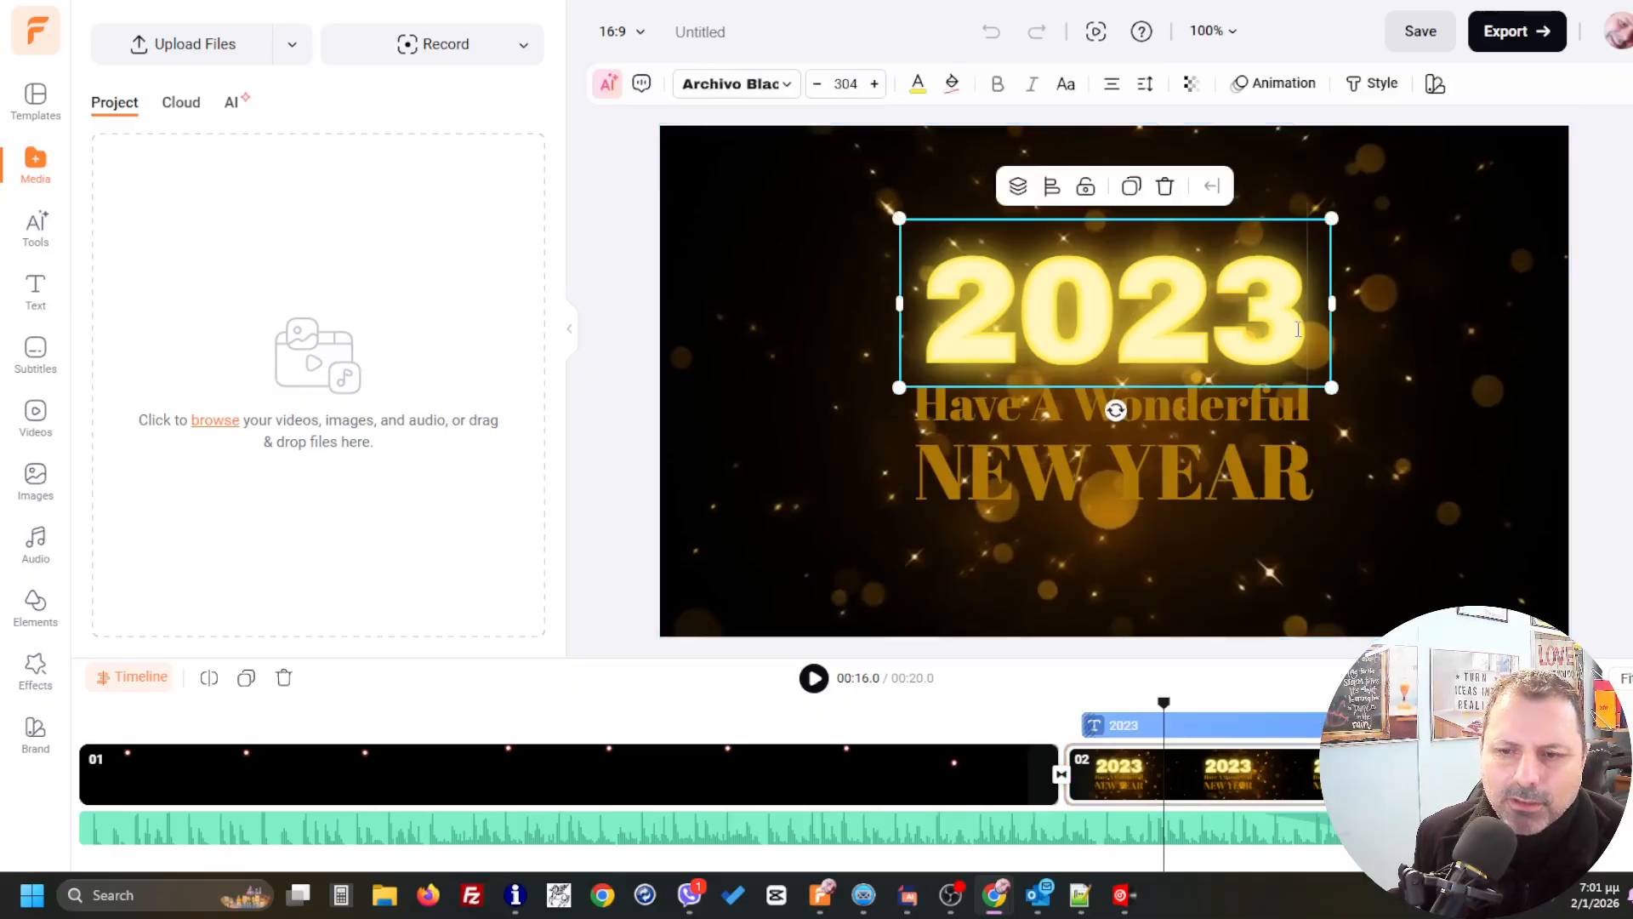
key("BackSpace")
type("6")
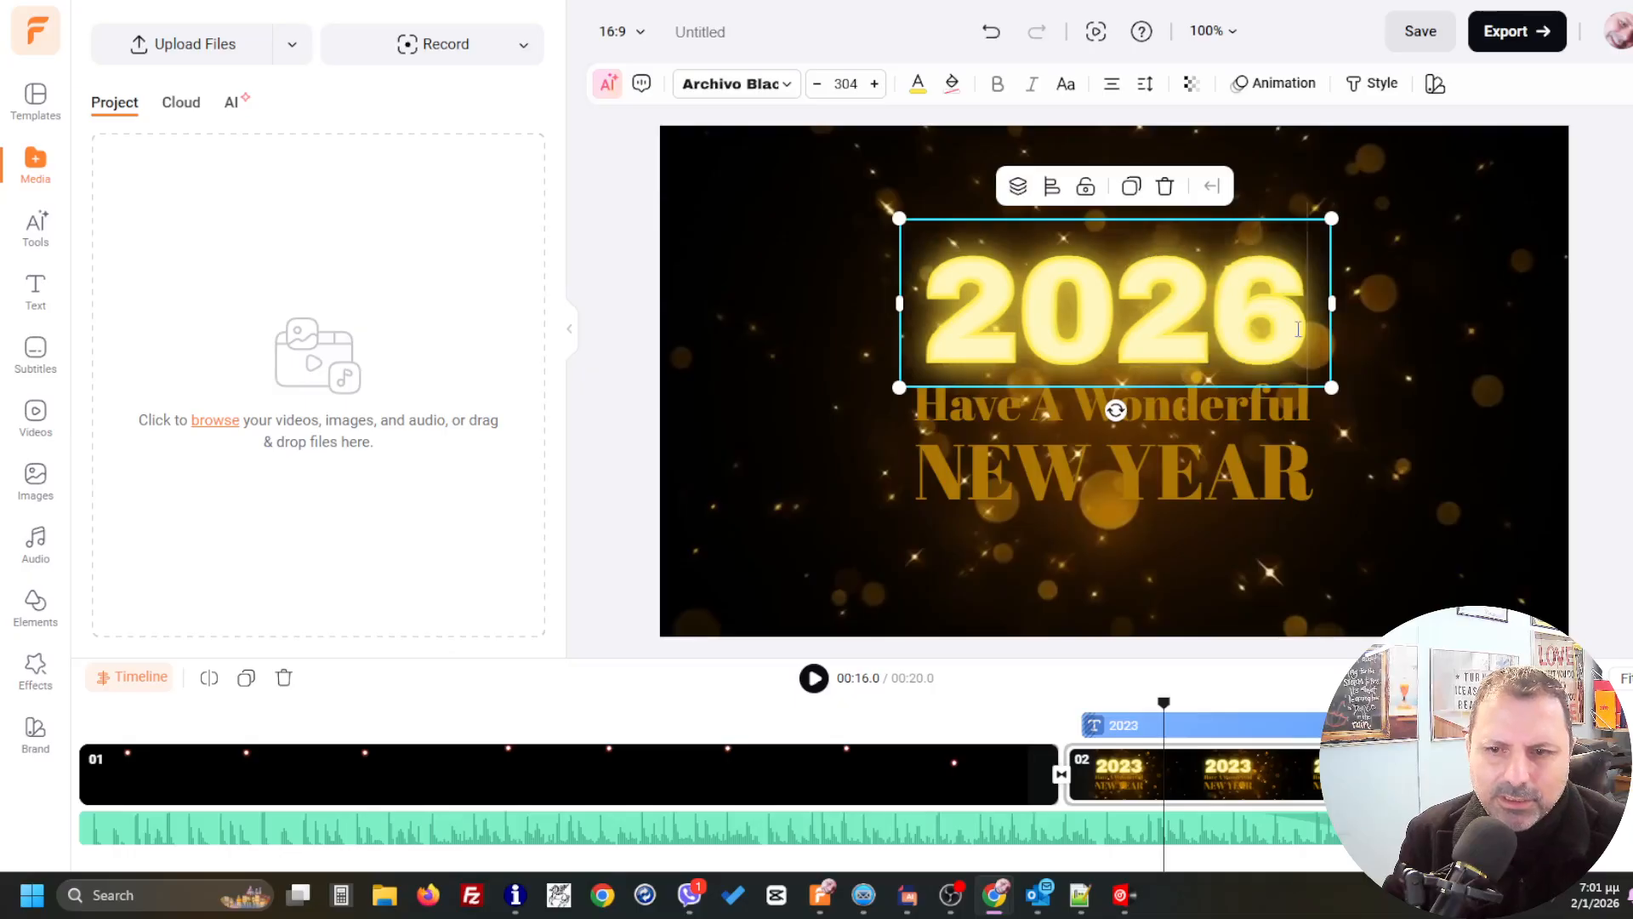
- Try placing a duplicate of the grouped "Have A Wonderful NEW YEAR" text below the original in the second scene
left_click(1253, 409)
left_click(1434, 474)
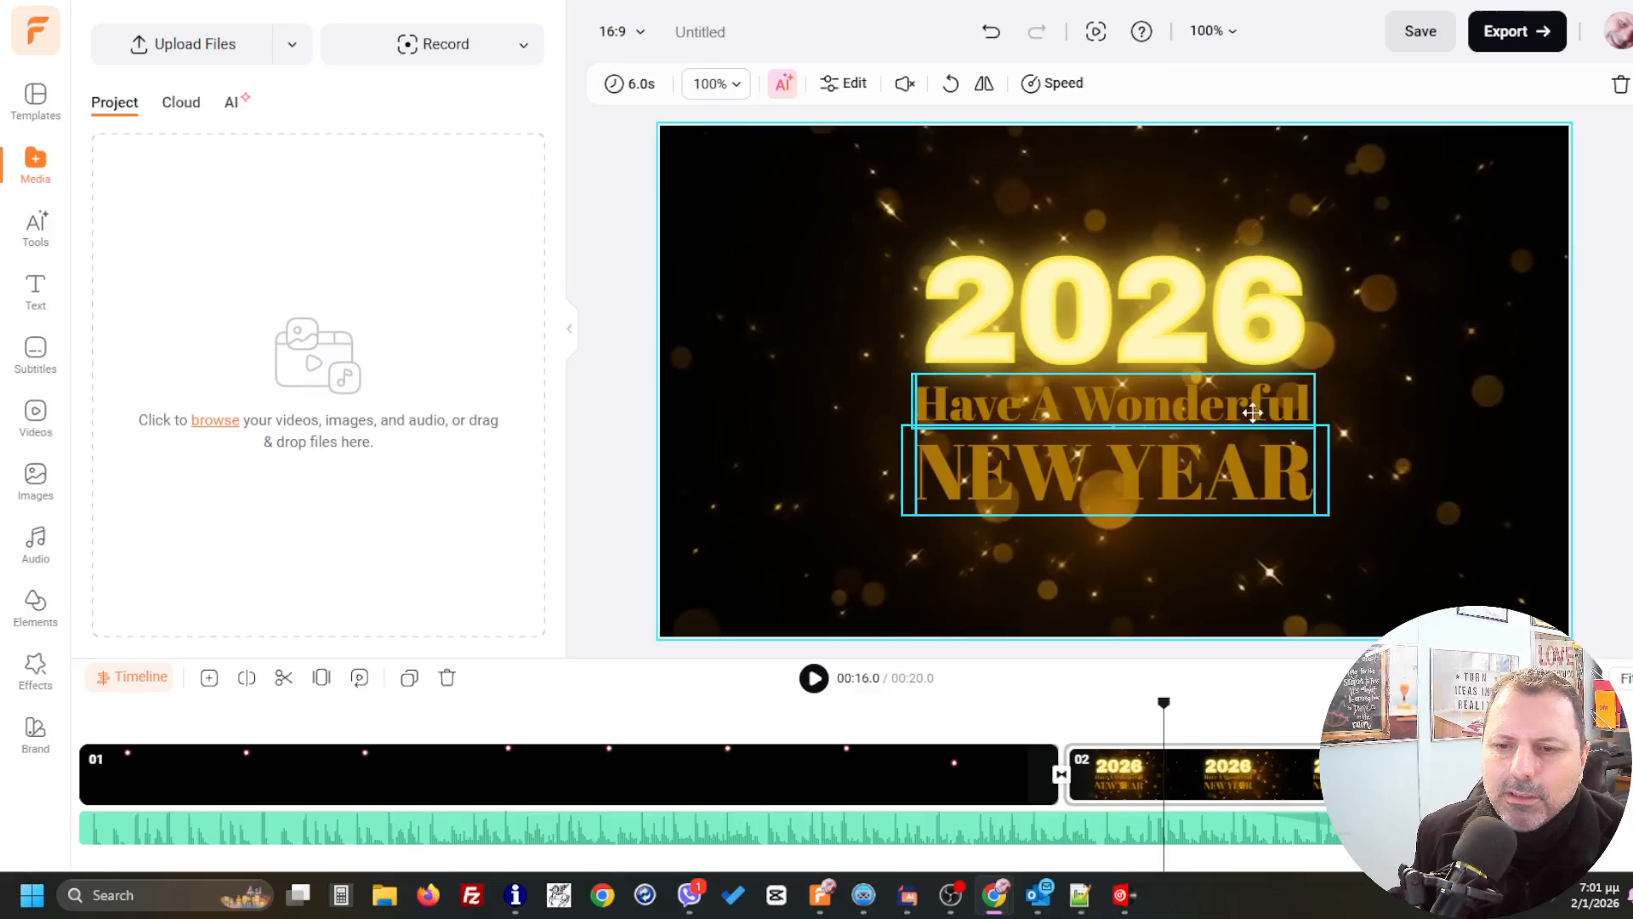
left_click_drag(1165, 704, 1385, 704)
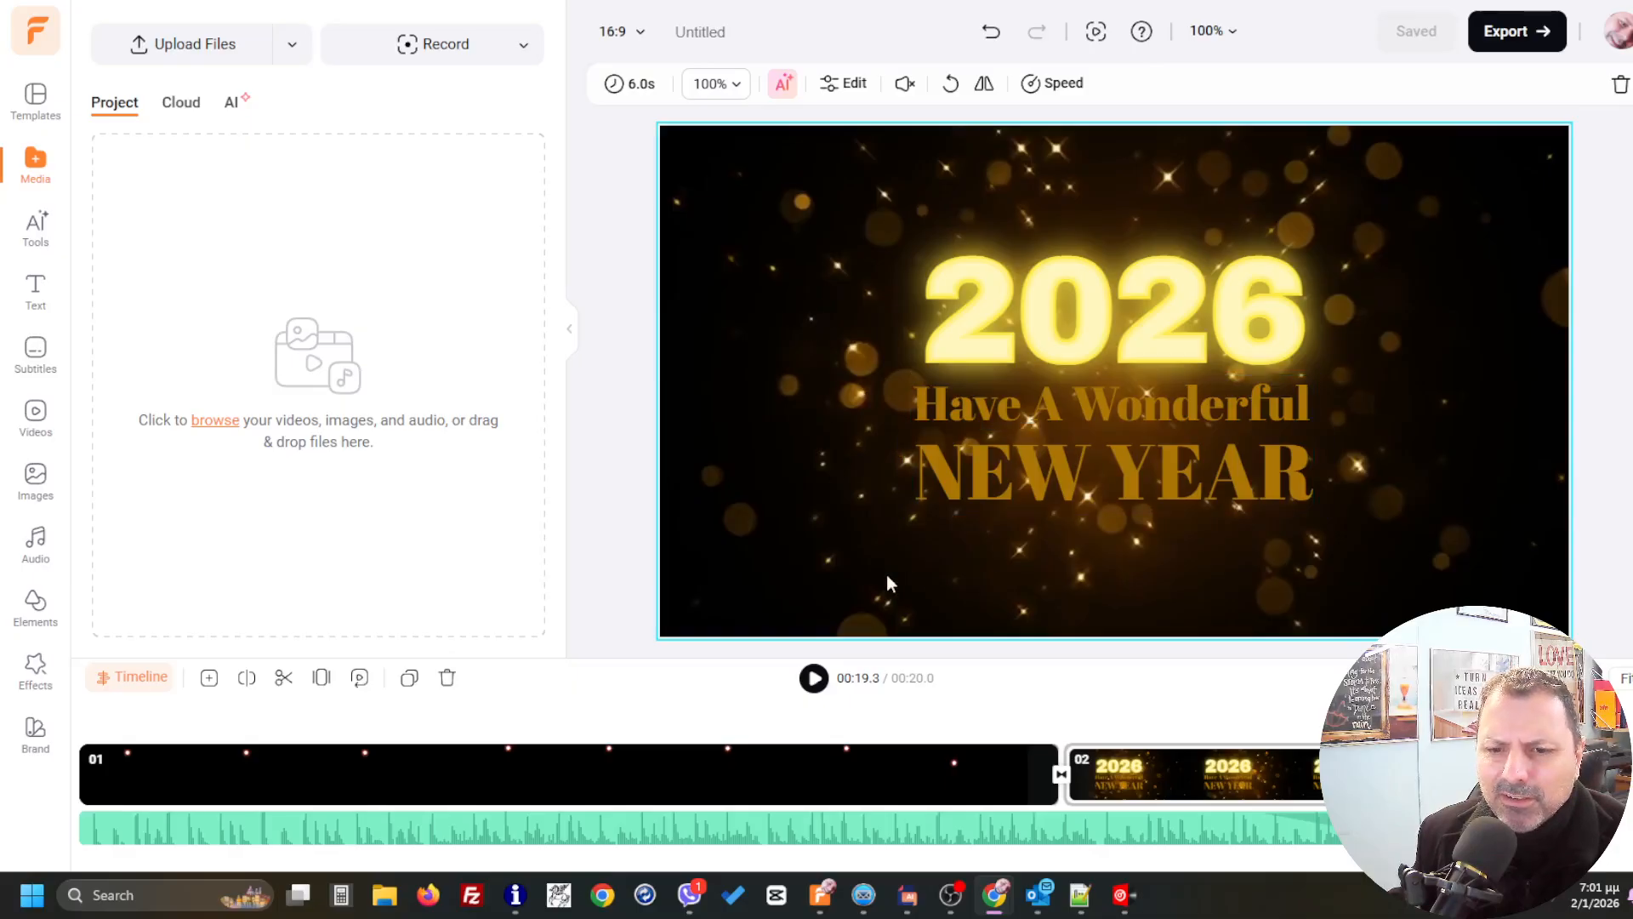
left_click(1196, 486)
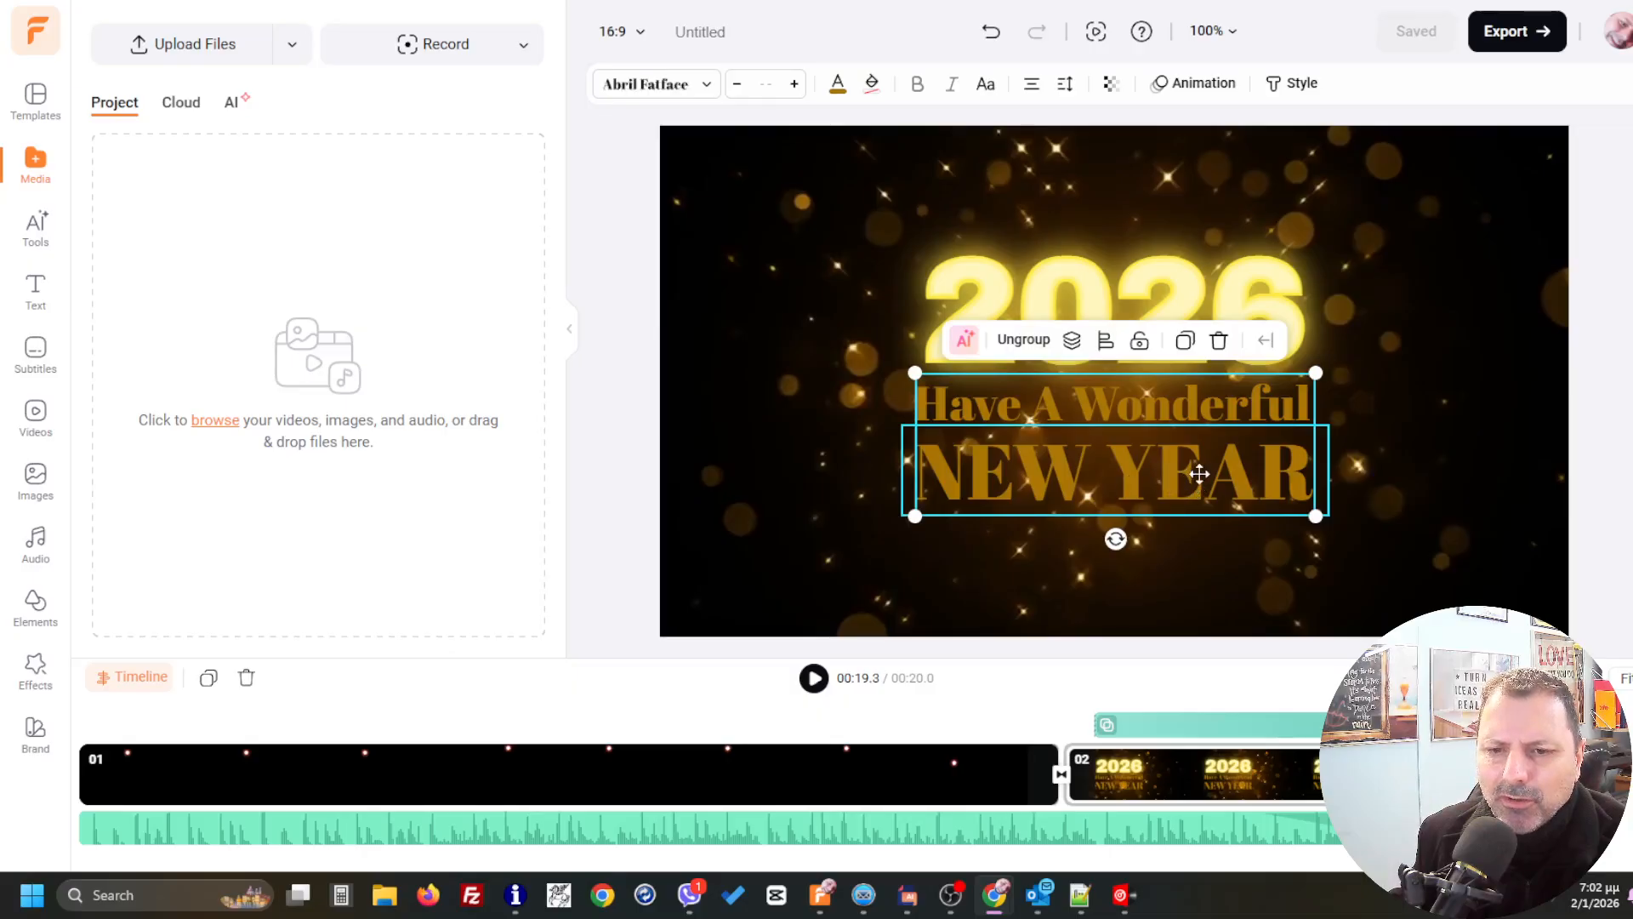
right_click(1199, 474)
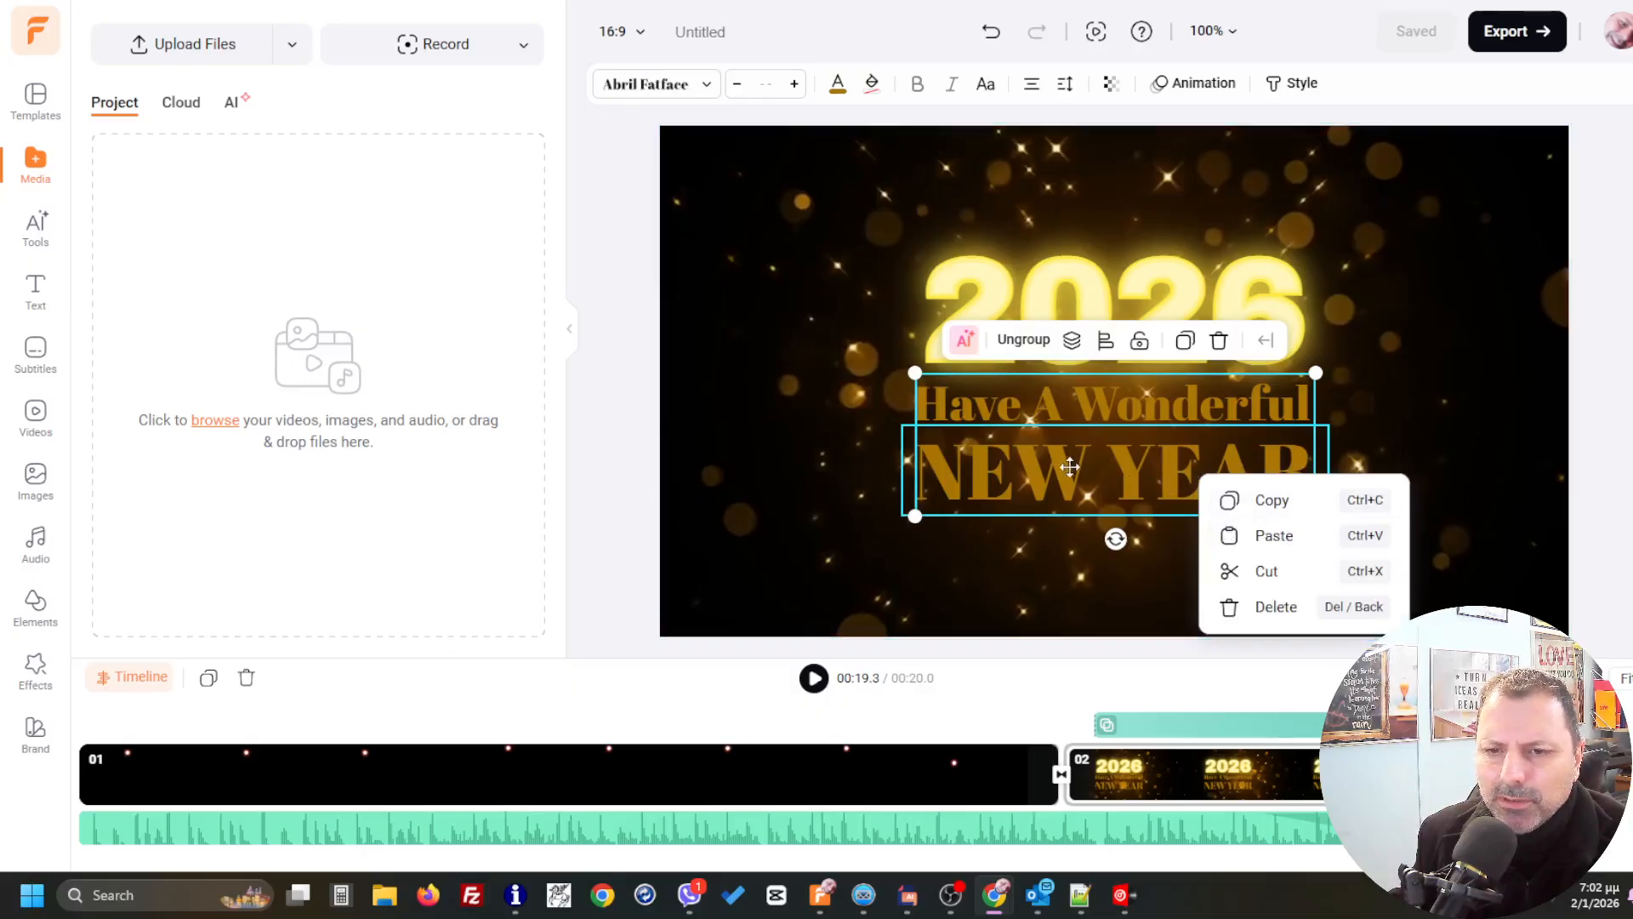
left_click(1440, 356)
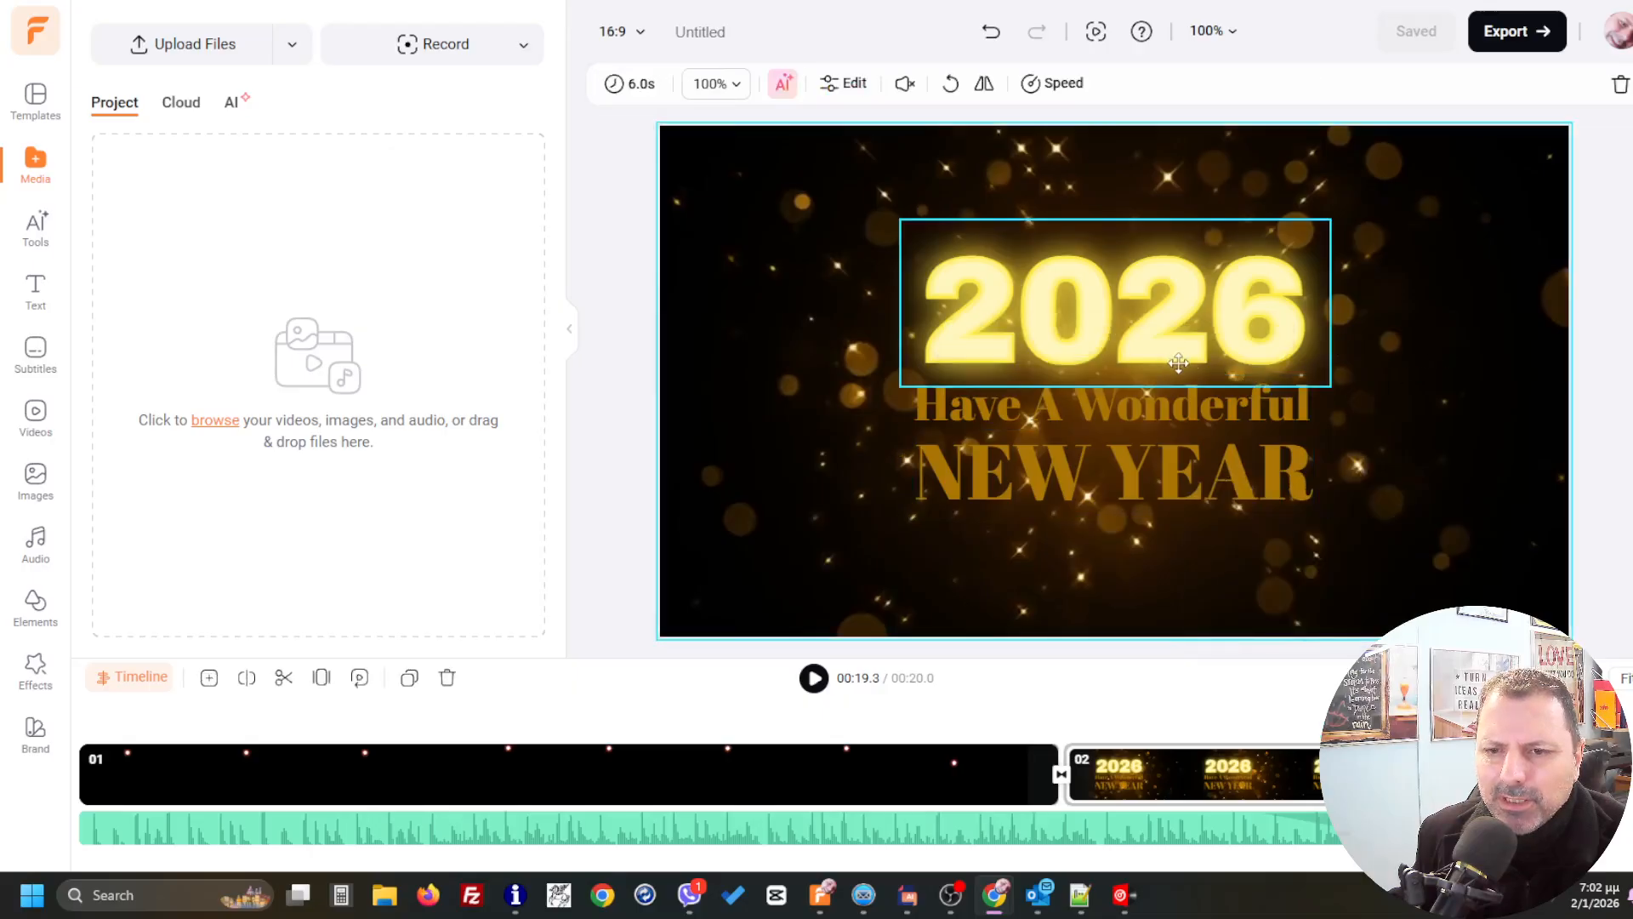
left_click(1216, 487)
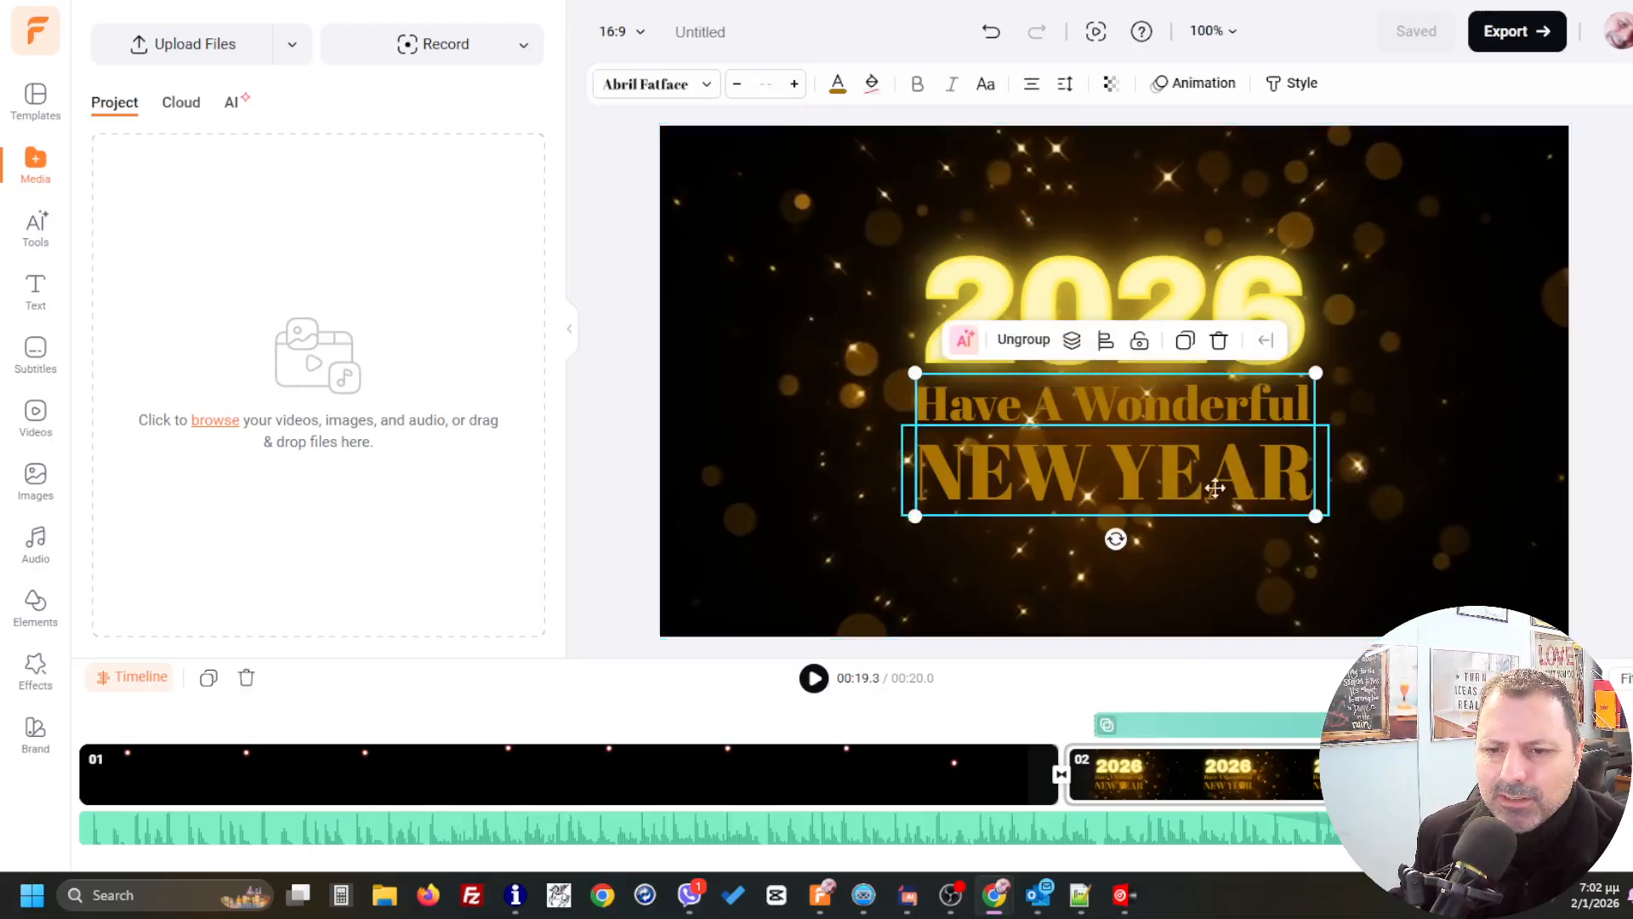
left_click(1184, 341)
left_click_drag(1140, 446, 1130, 571)
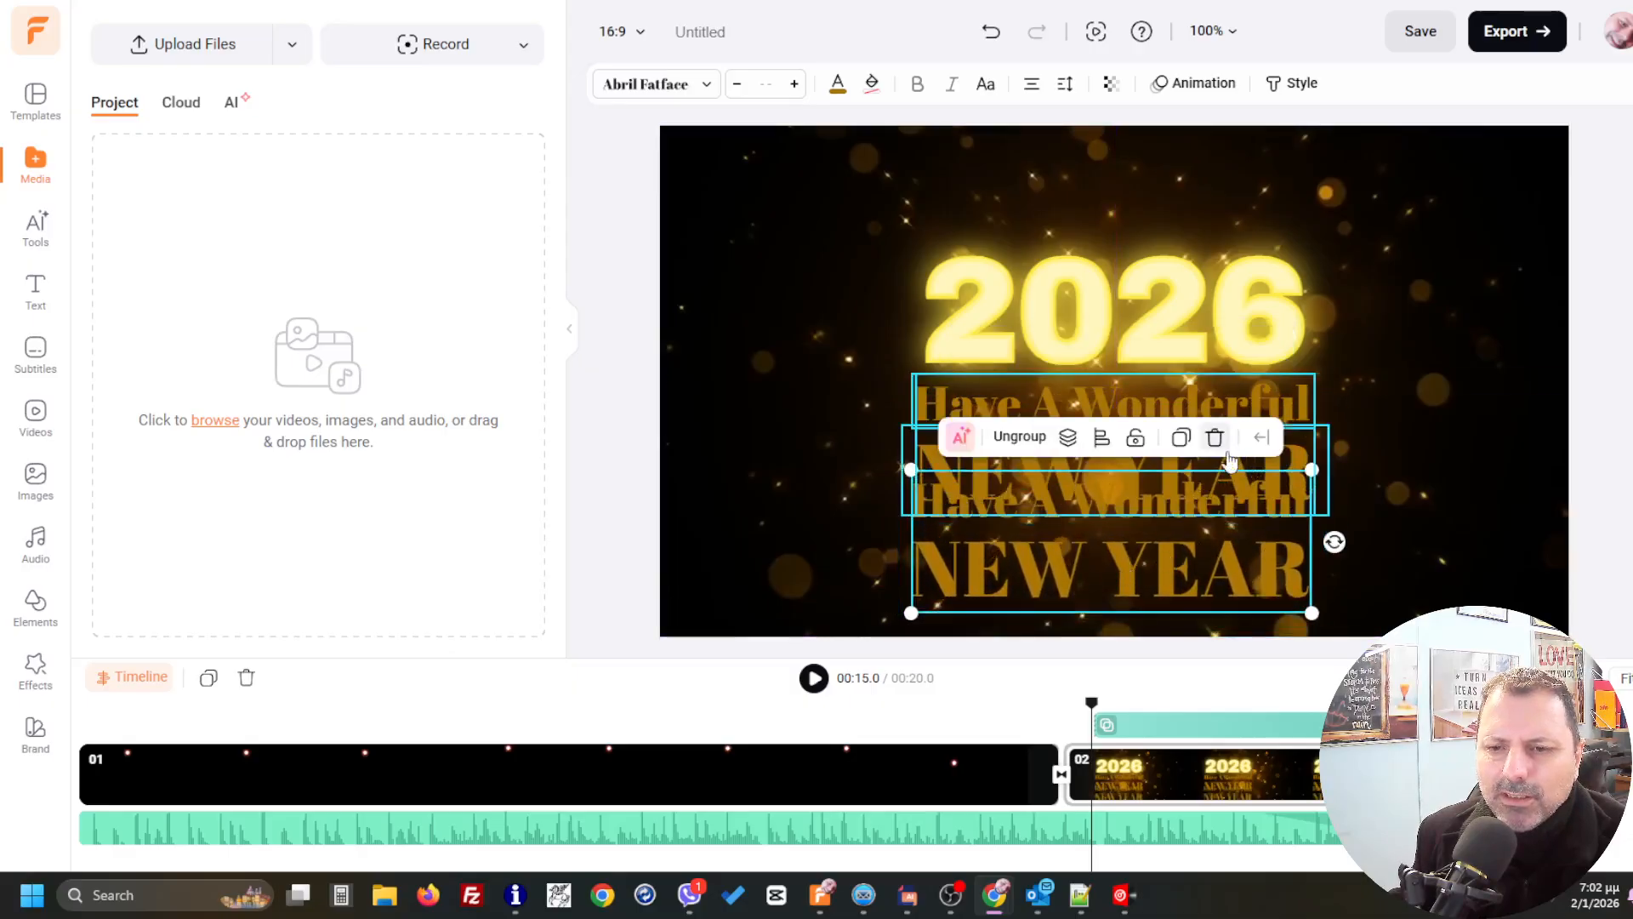
left_click(1215, 437)
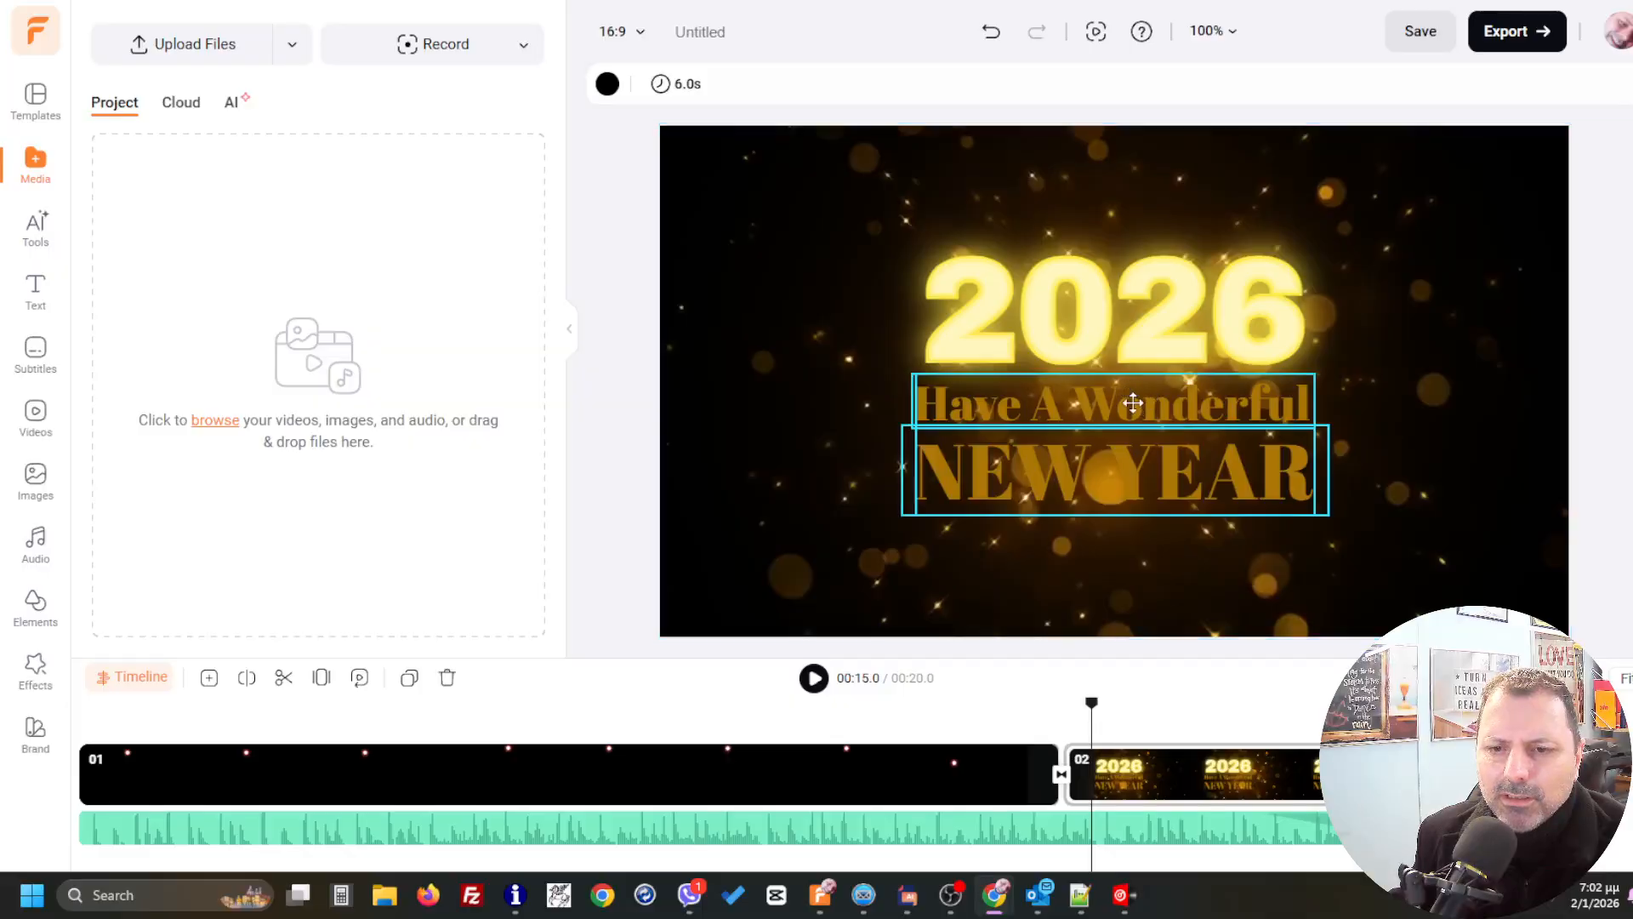
- Lock the grouped greeting text below the year and unlock it again
left_click(1116, 461)
right_click(1116, 462)
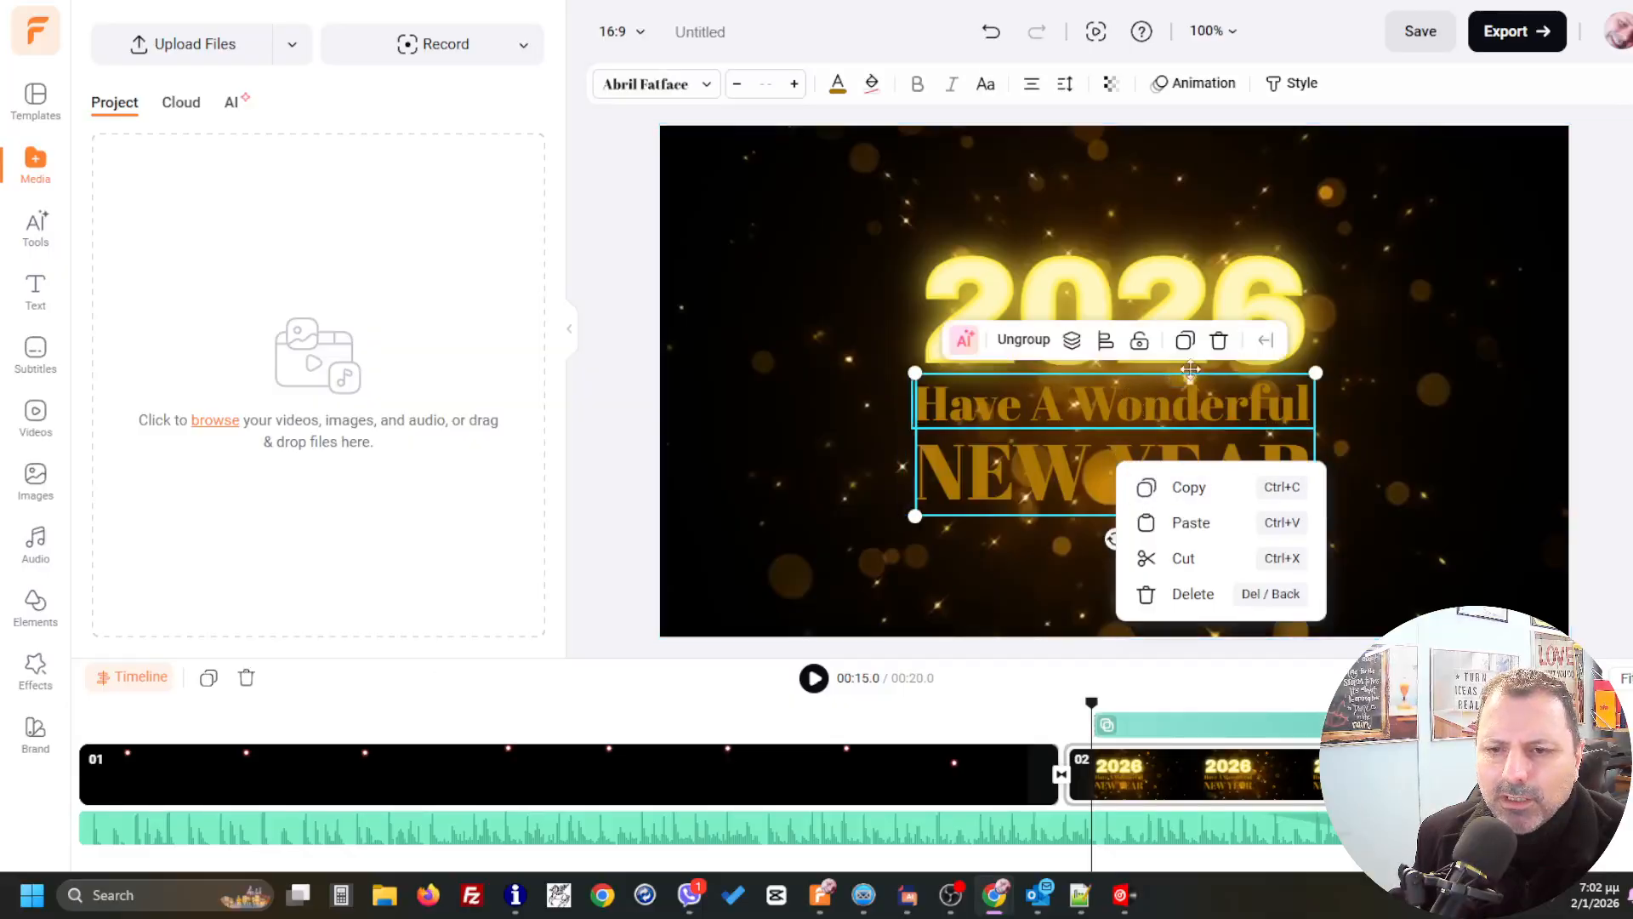
left_click(1139, 347)
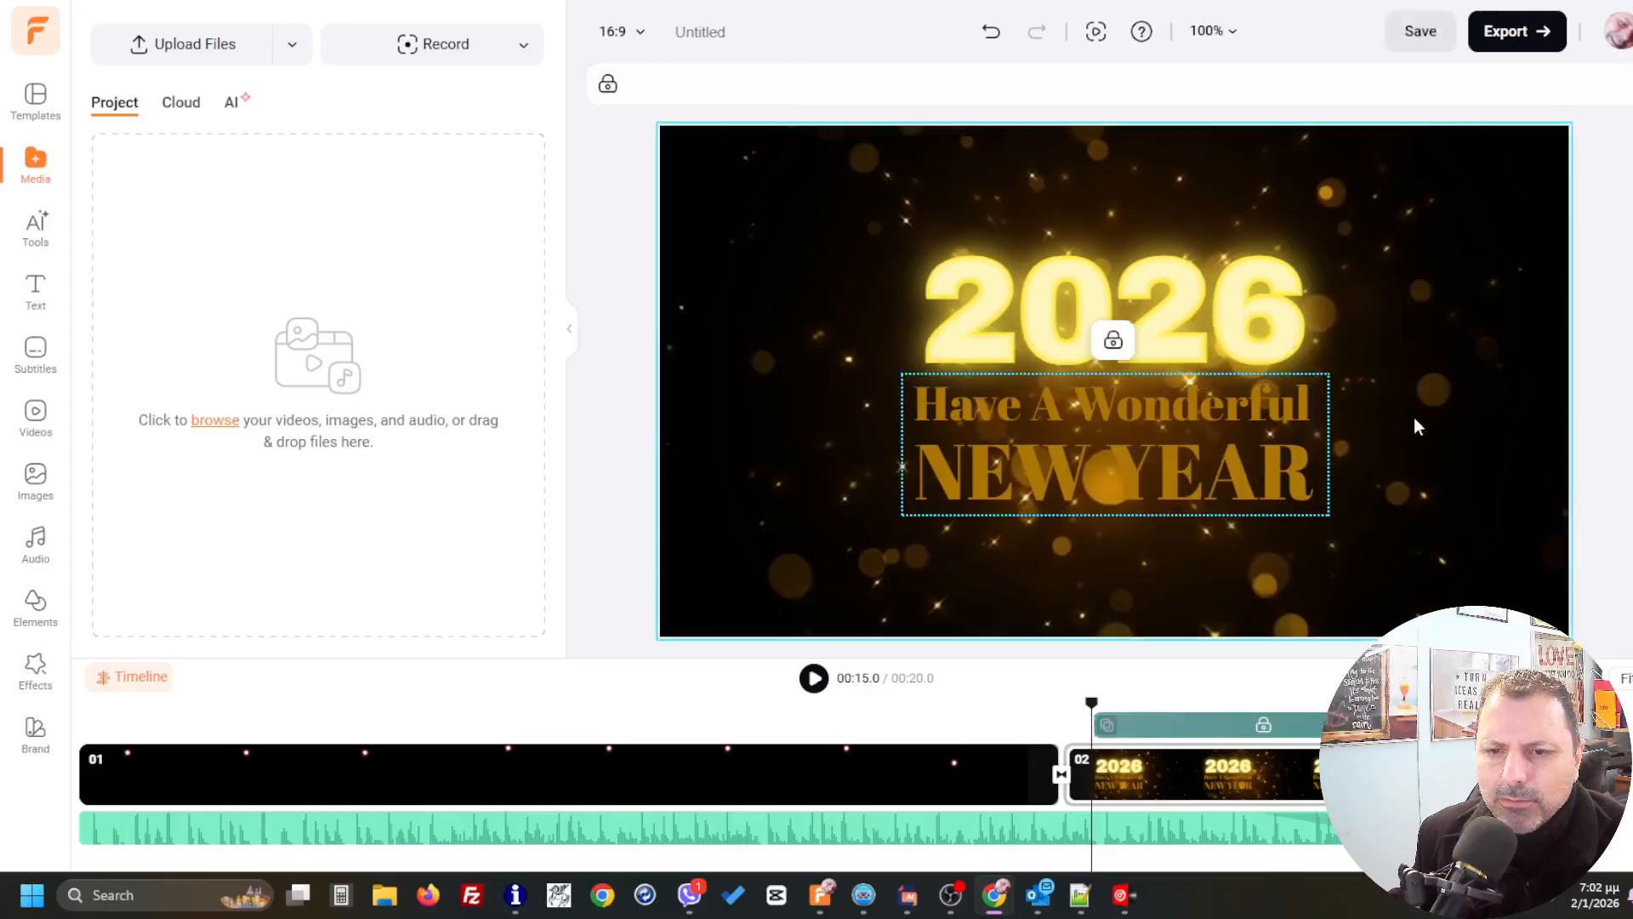
left_click(1415, 423)
left_click(1202, 429)
left_click(1327, 520)
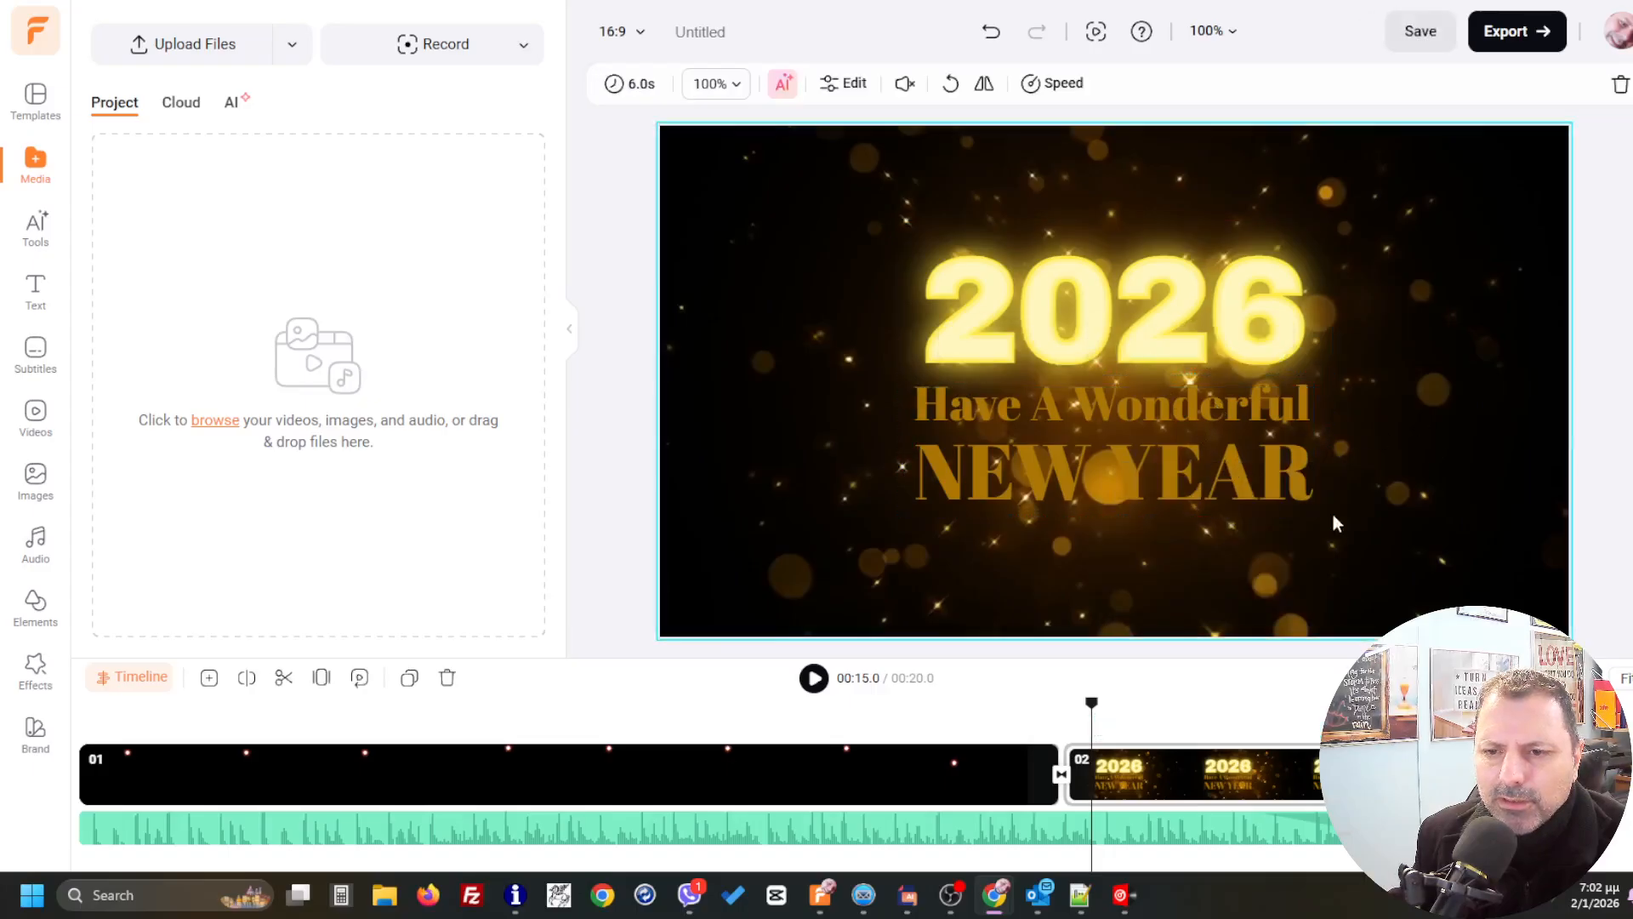
left_click(1218, 480)
left_click(832, 496)
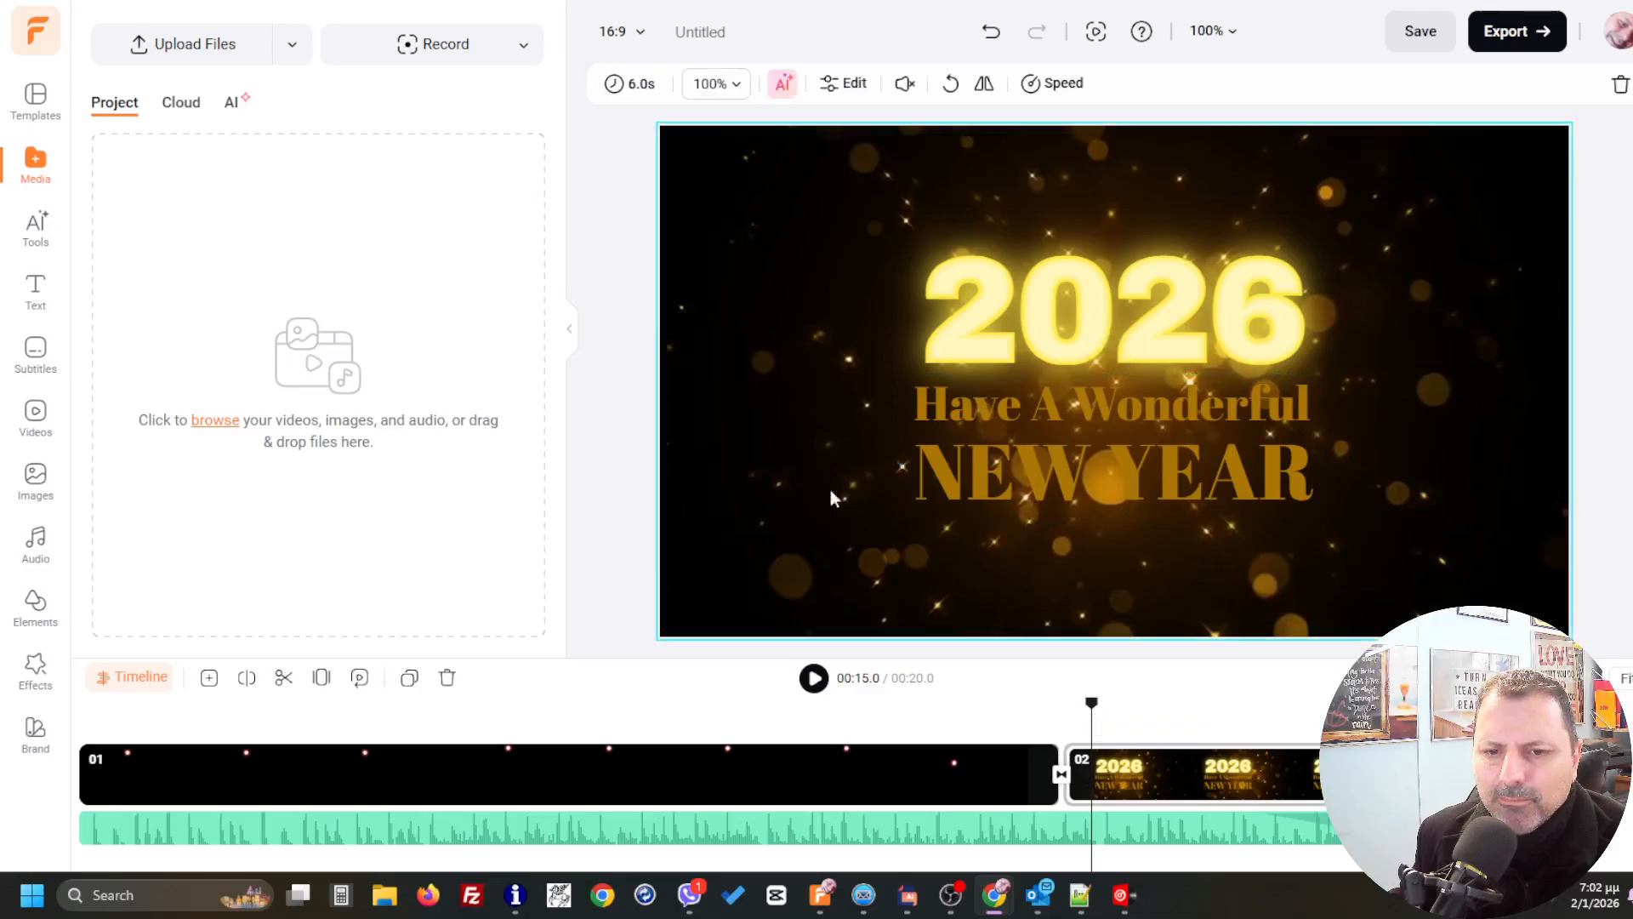
left_click(1132, 418)
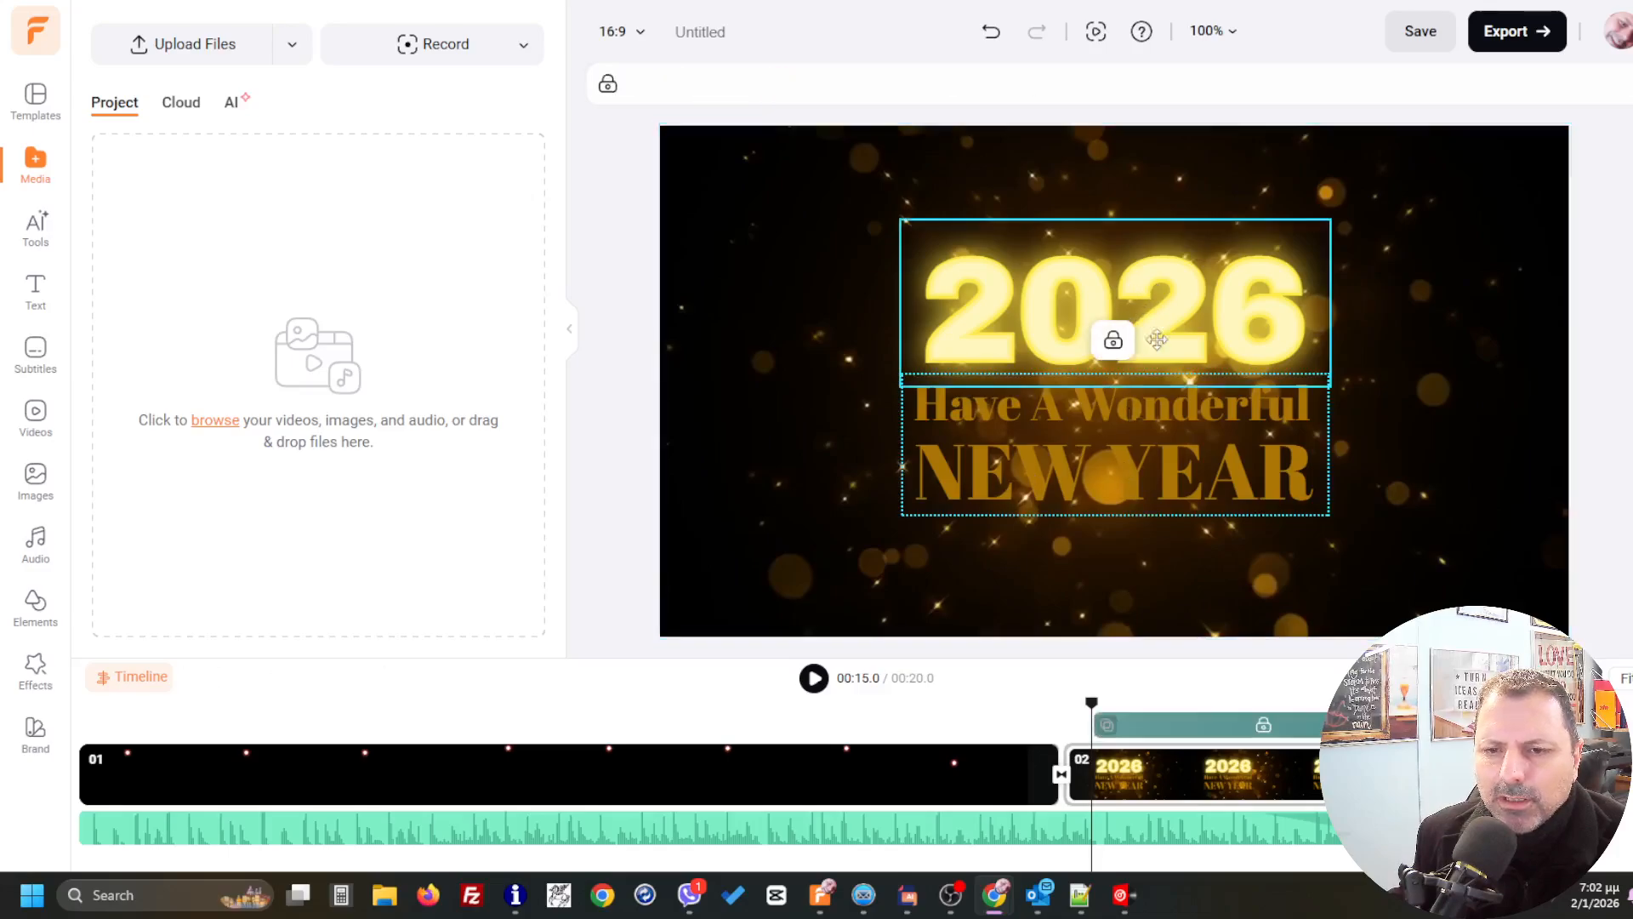
left_click(1113, 341)
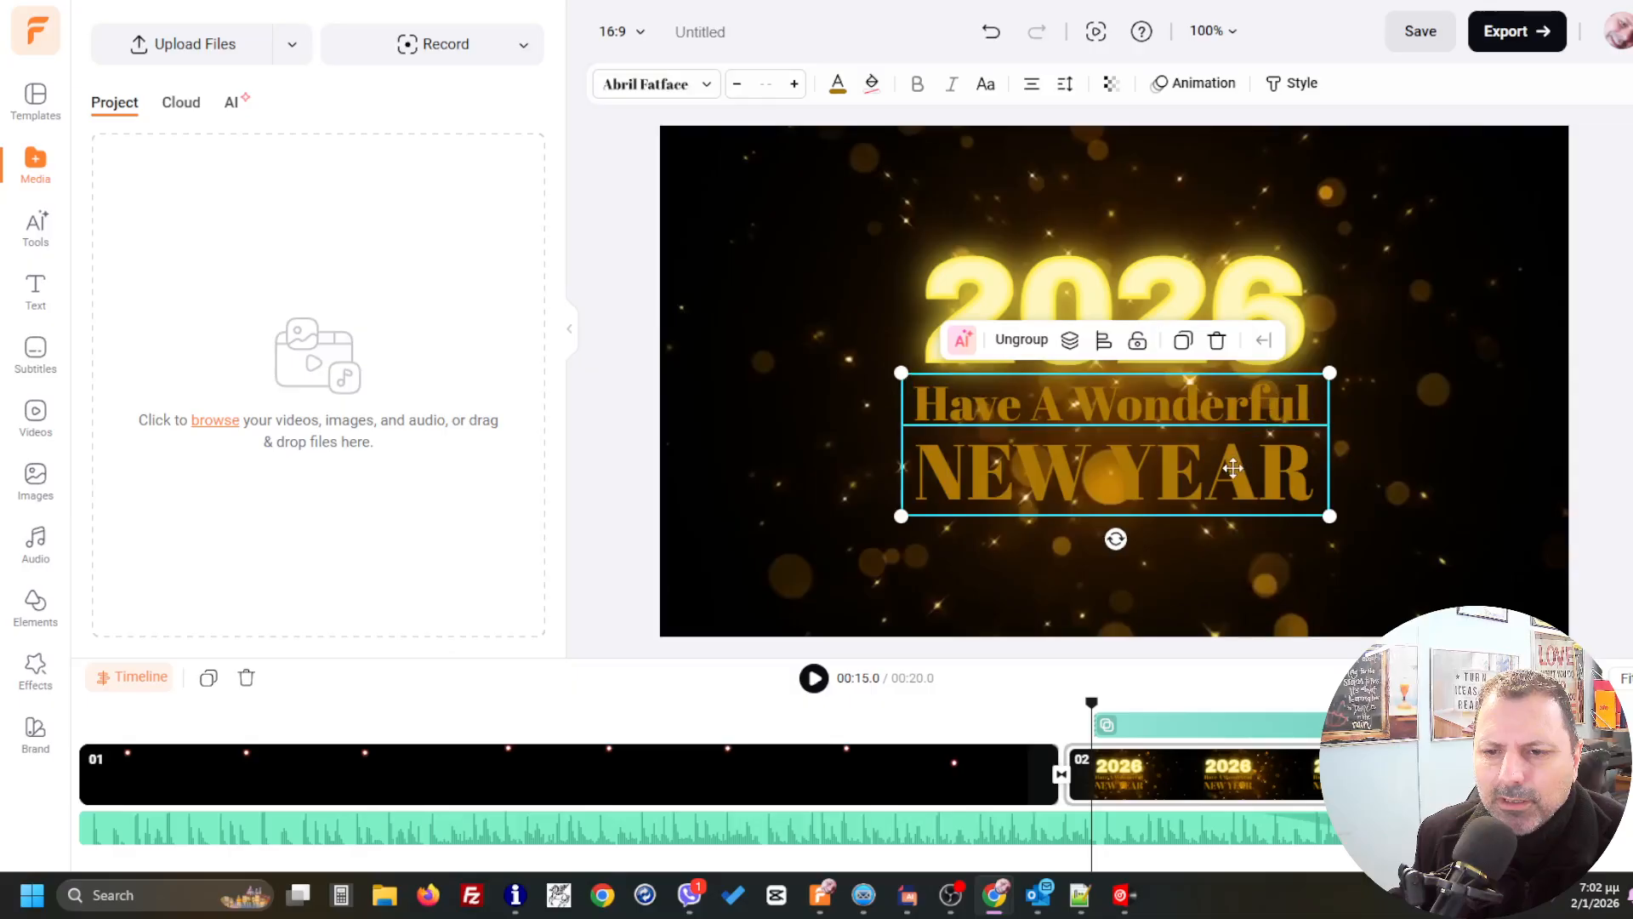
- Duplicate the grouped "Have A Wonderful NEW YEAR" text and move the copy to the scene's upper-right area
left_click(1234, 404)
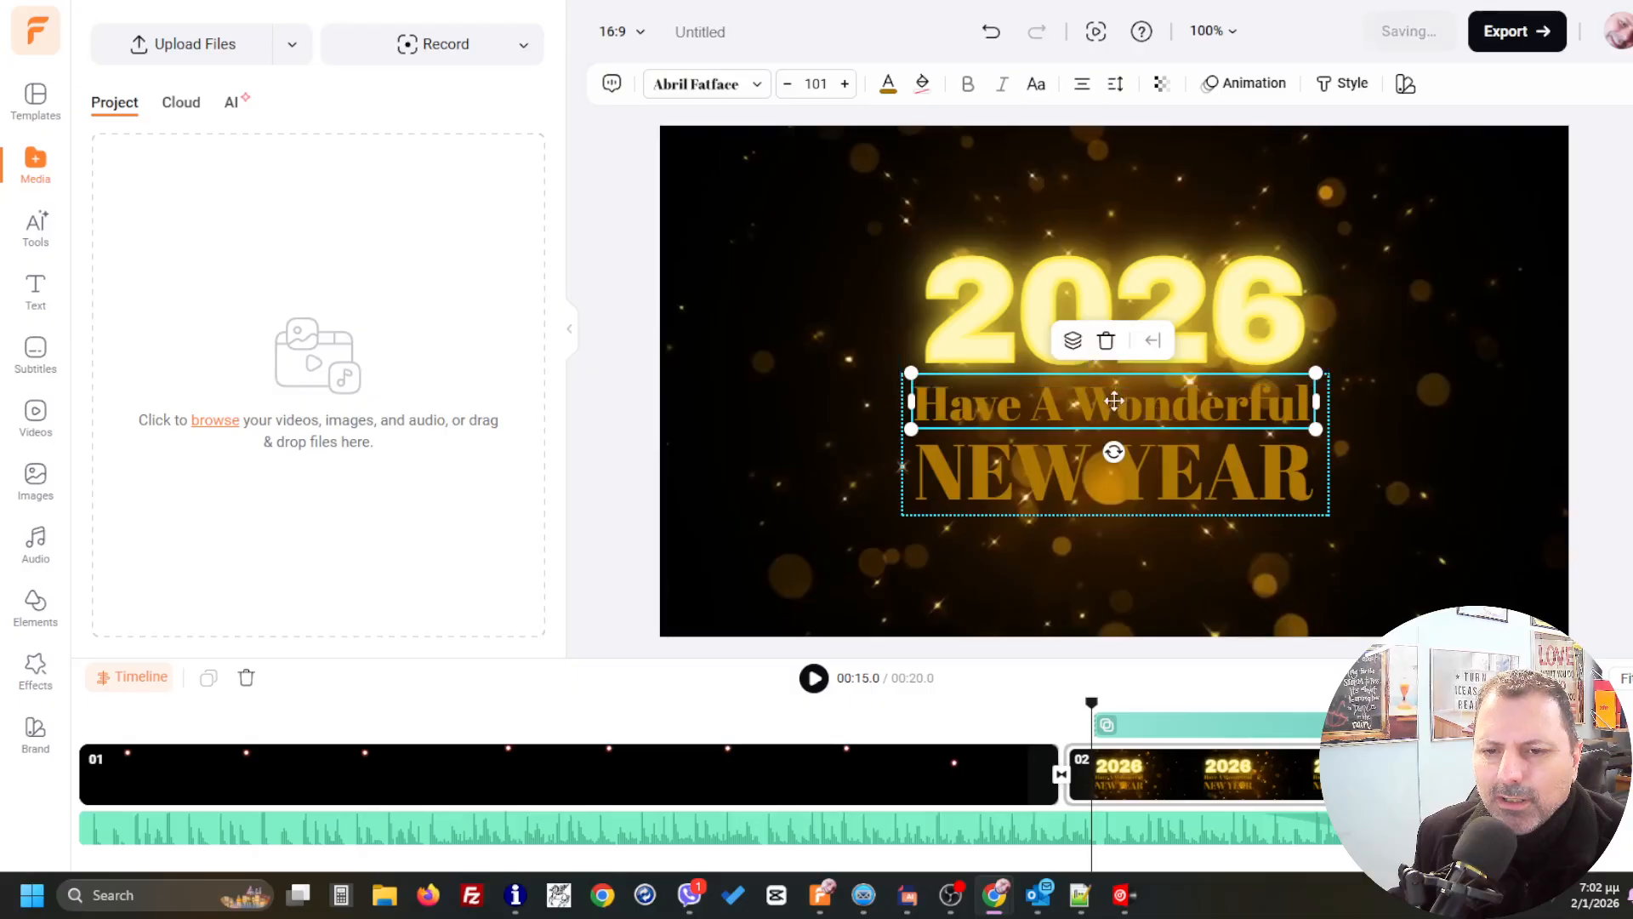
left_click(1140, 476)
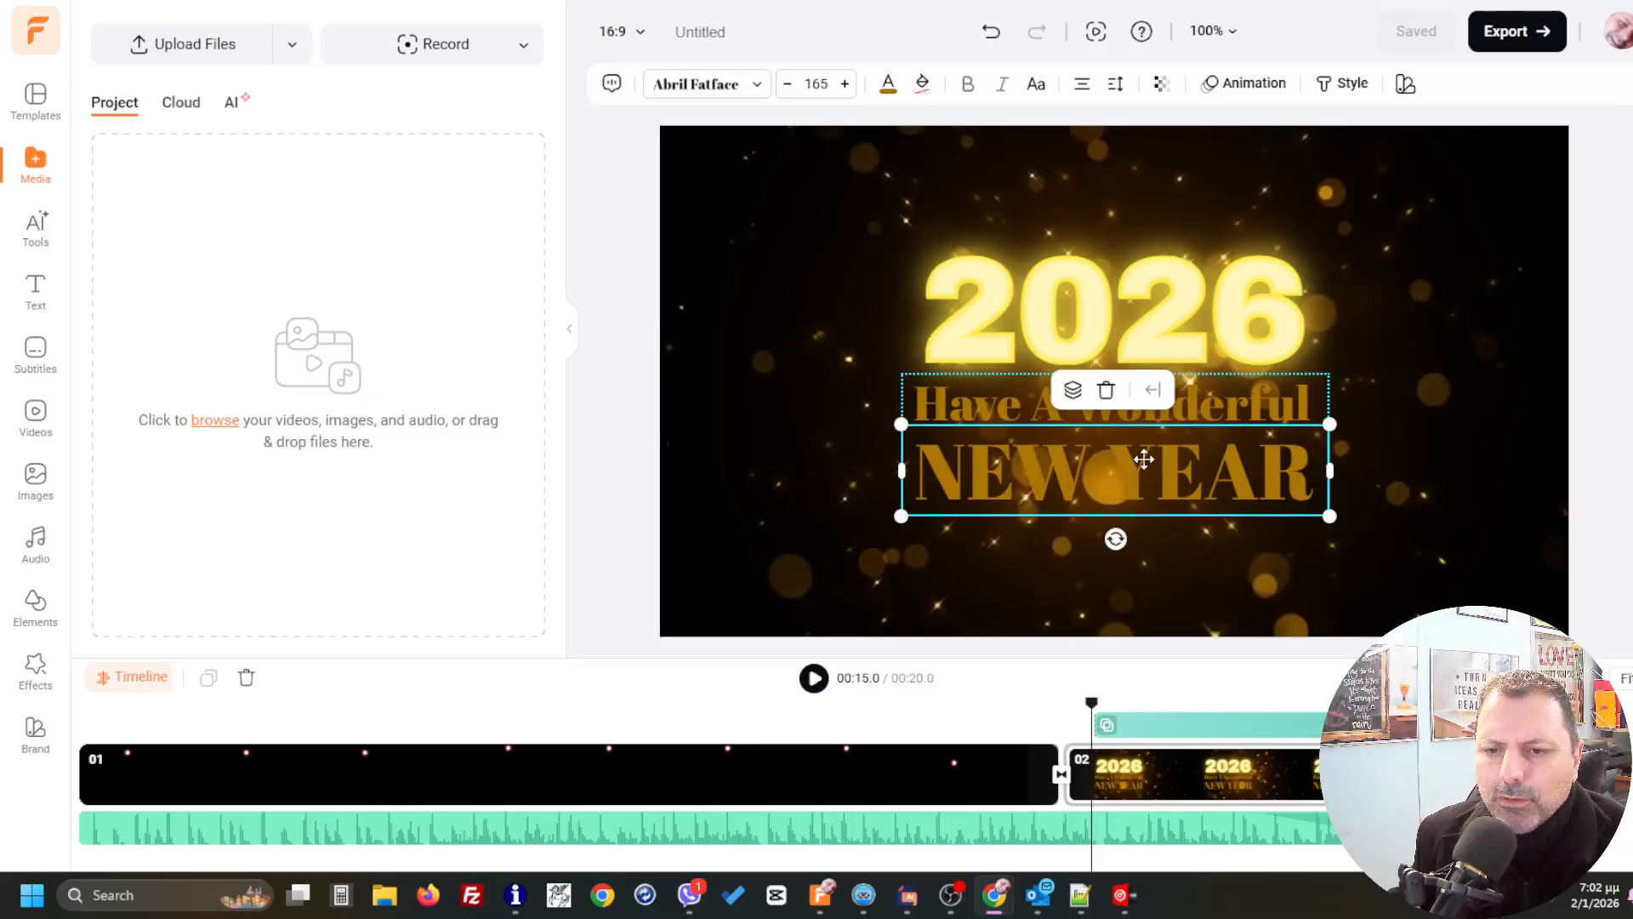
left_click(831, 467)
left_click(1047, 473)
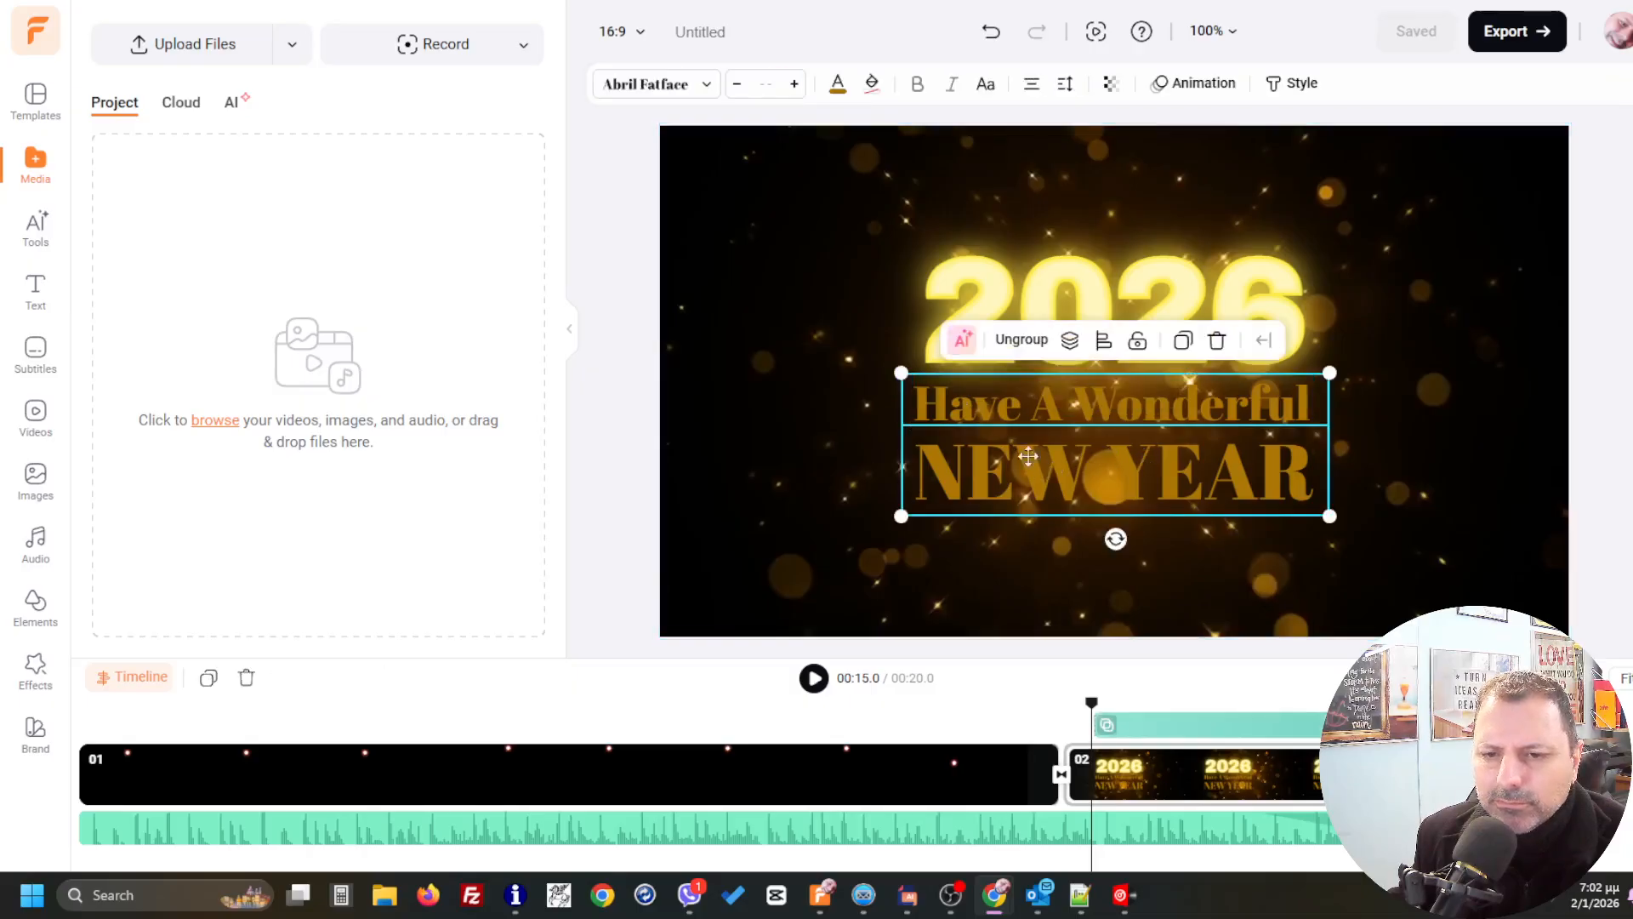
left_click(1184, 341)
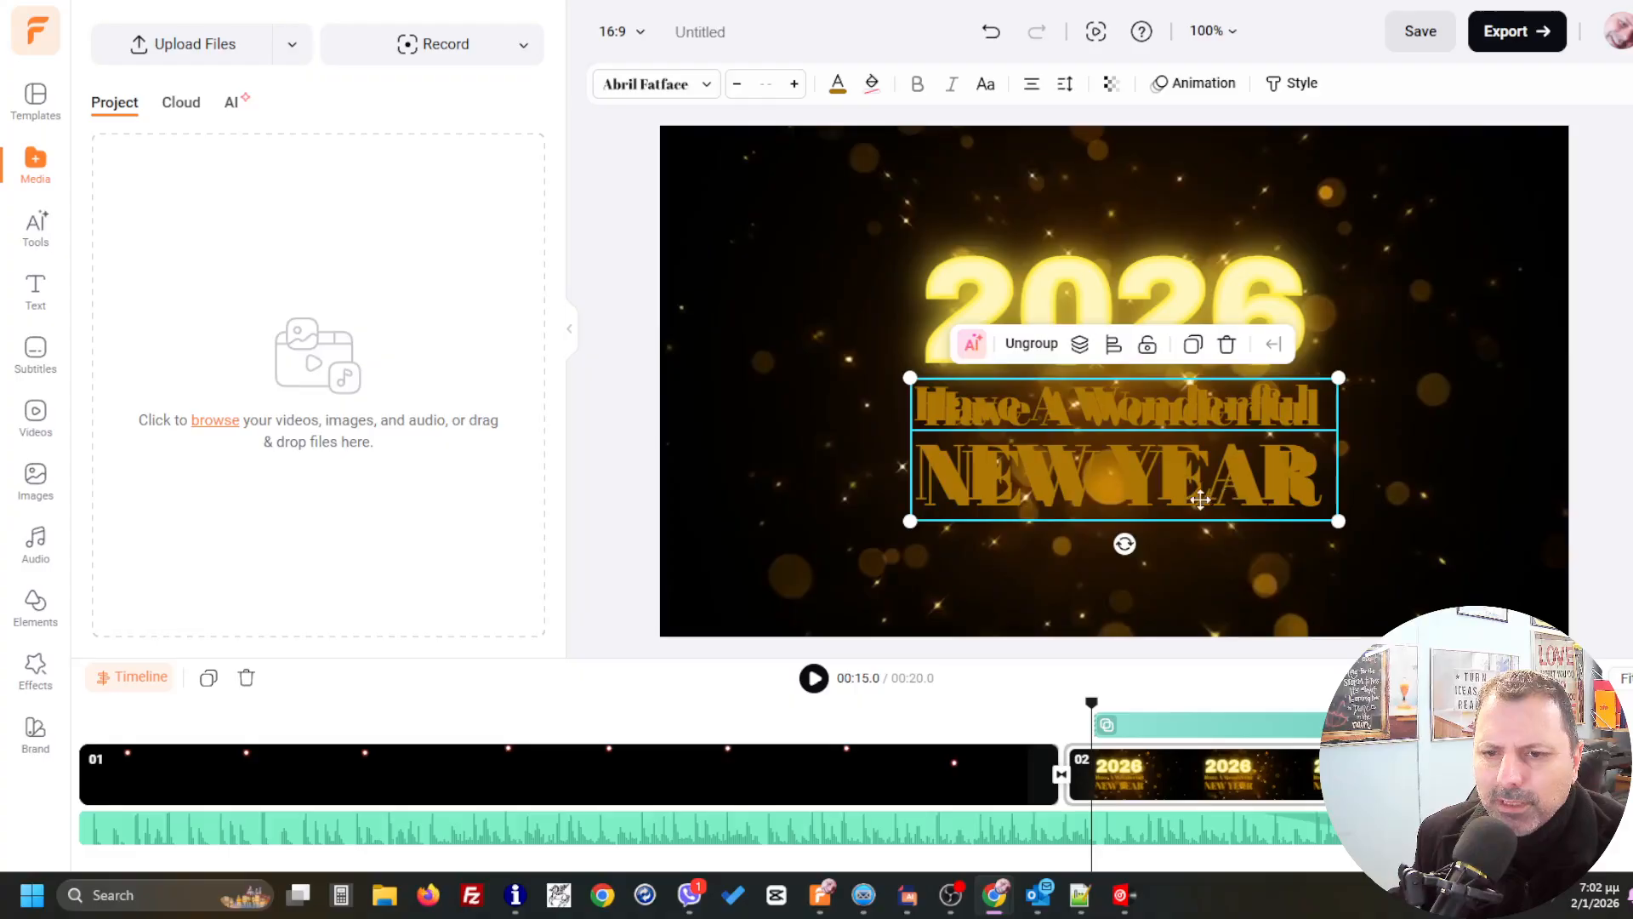
left_click_drag(1201, 488, 1382, 273)
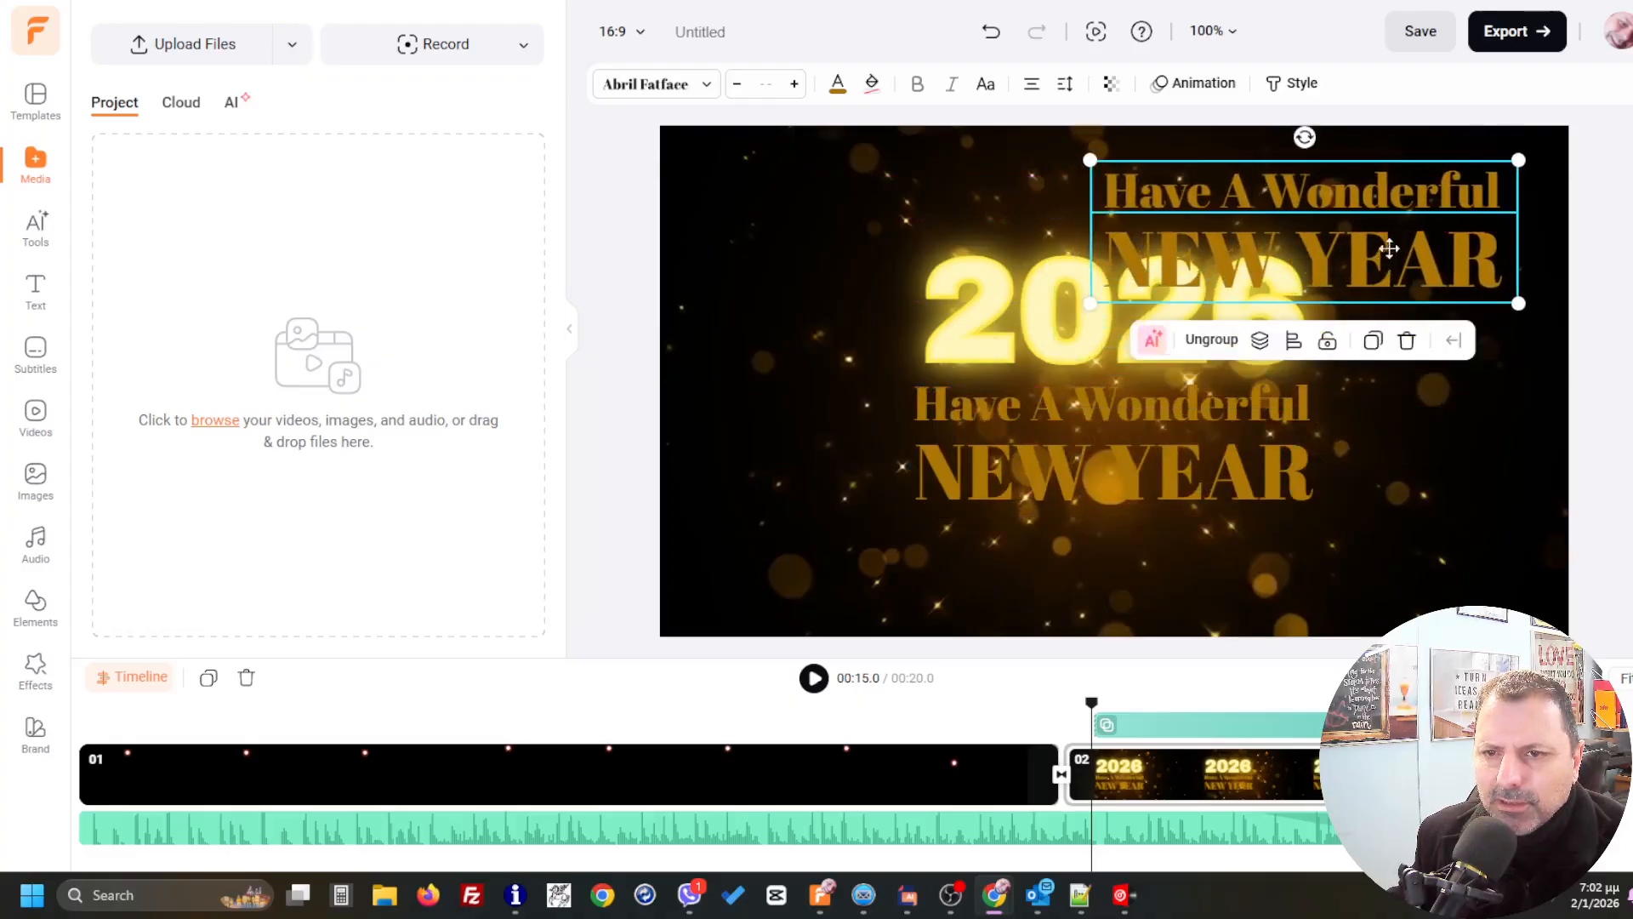
- Delete the "NEW YEAR" line from the copied group and move the remaining "Have A Wonderful" line to the scene's lower-right corner
left_click(1403, 194)
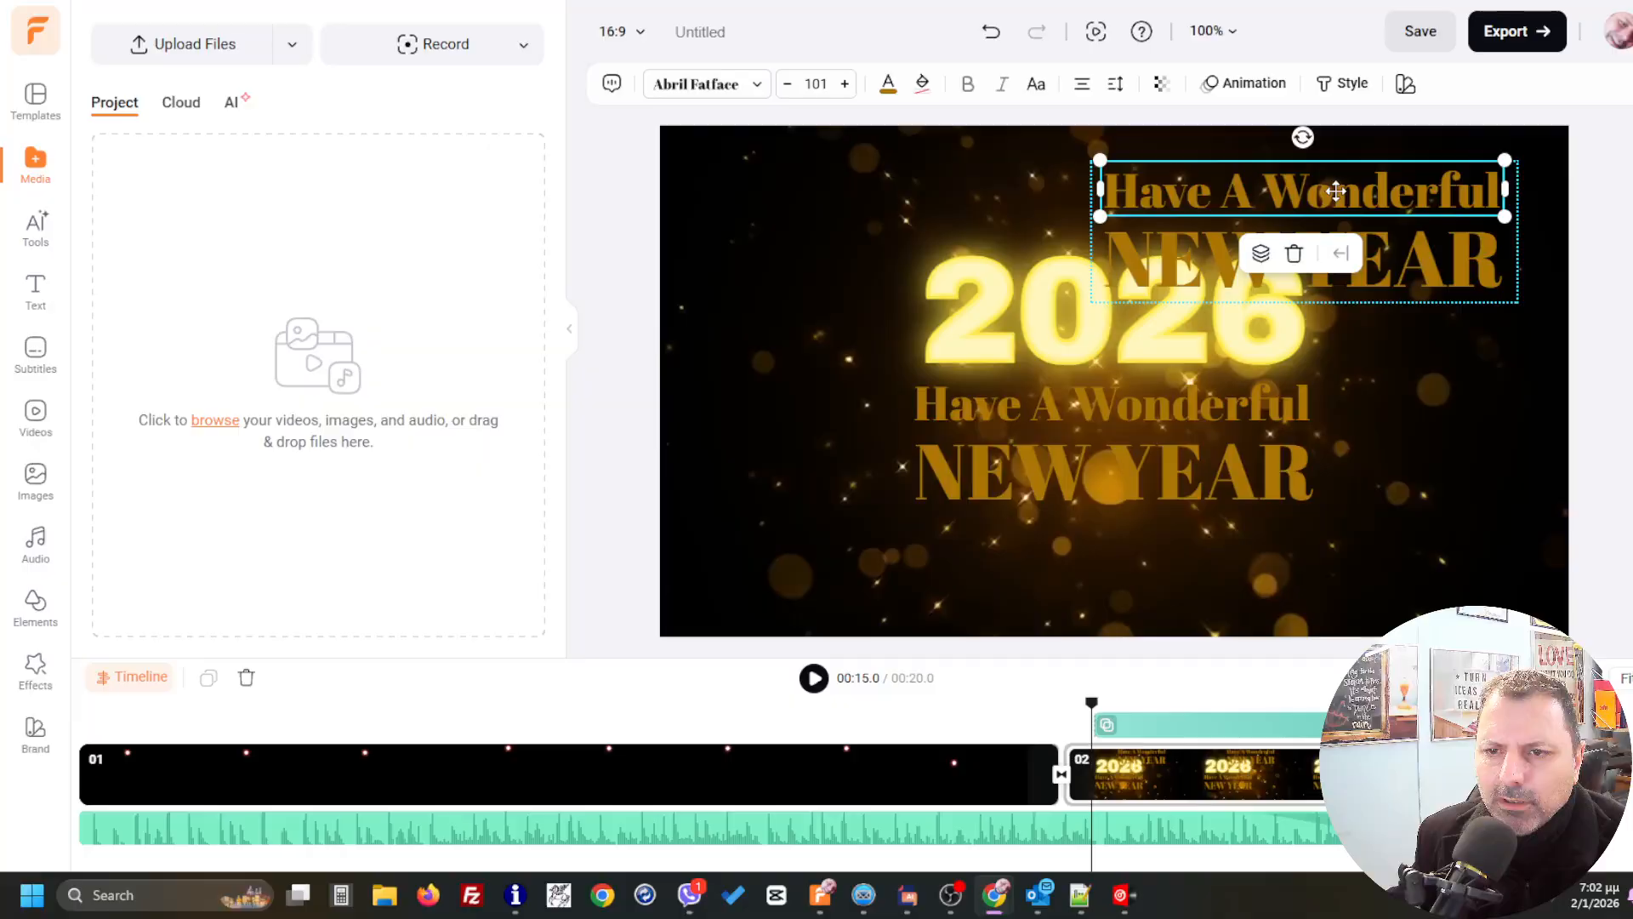
left_click(1344, 252)
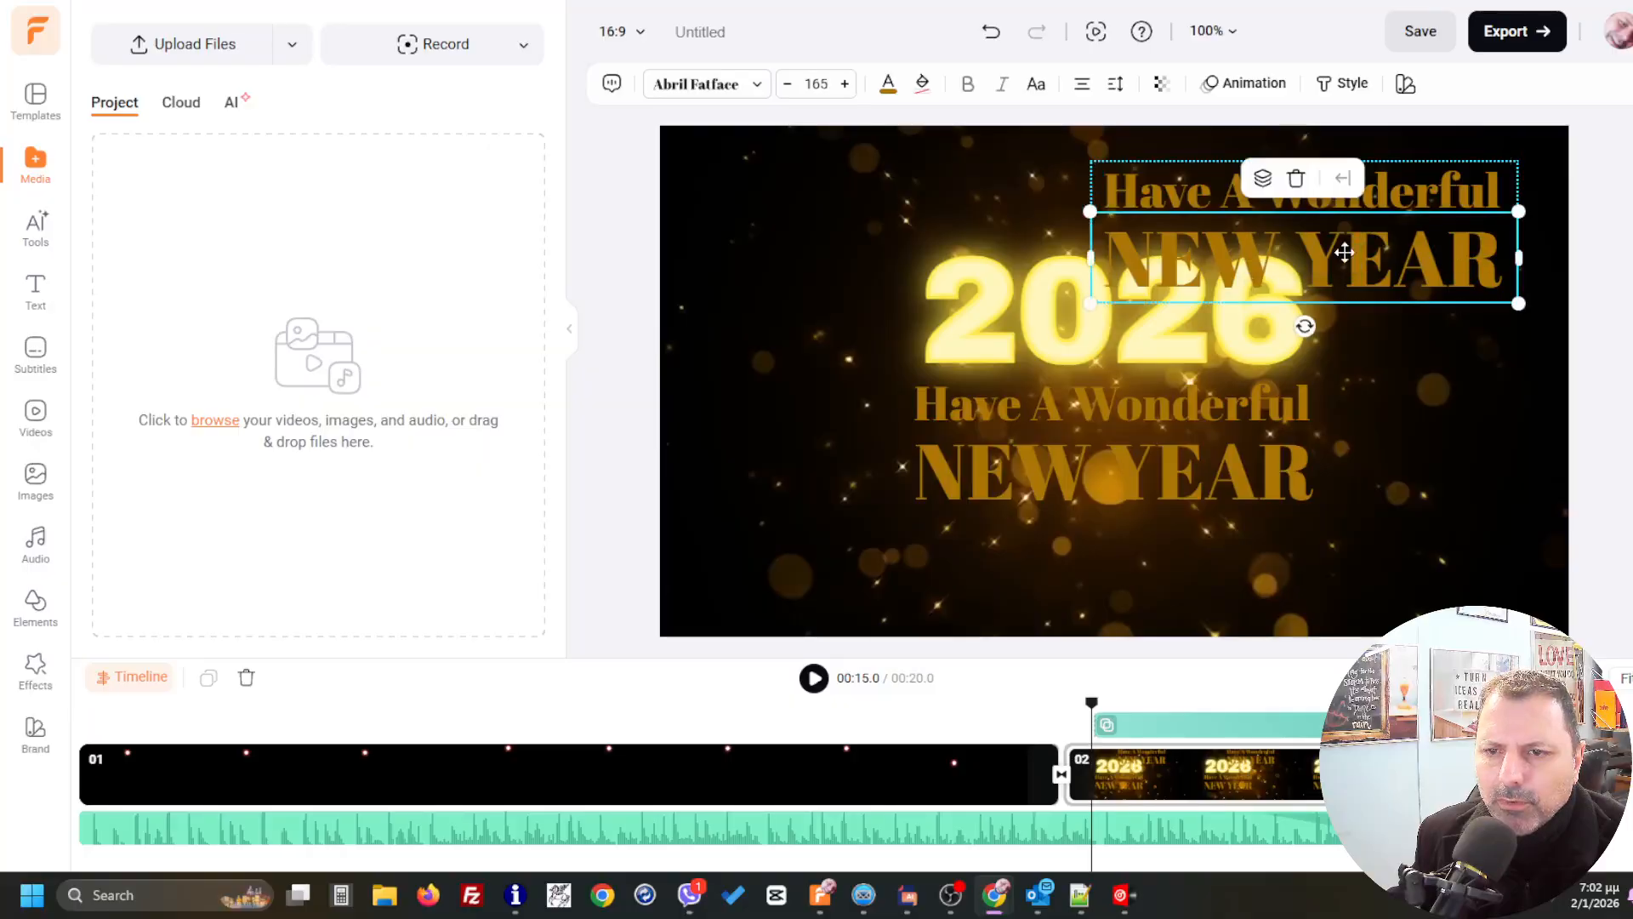
left_click(1297, 181)
left_click_drag(1392, 189, 1444, 597)
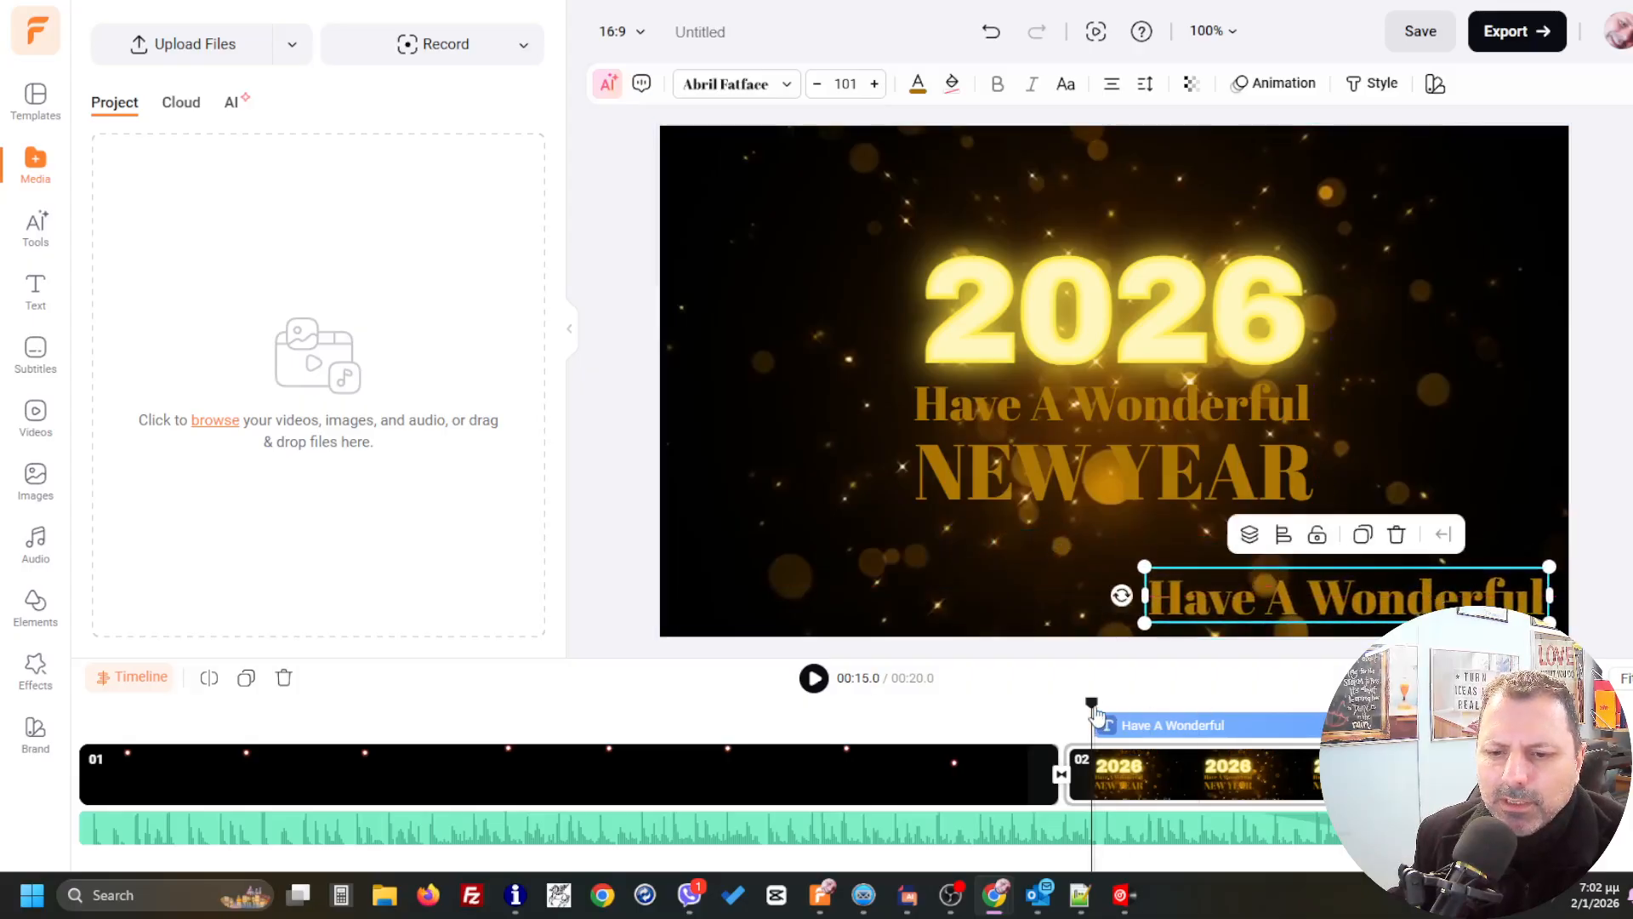
- Replace the text of the copied "Have A Wonderful" line with "Freespirits Web Services"
left_click_drag(1092, 704, 1312, 702)
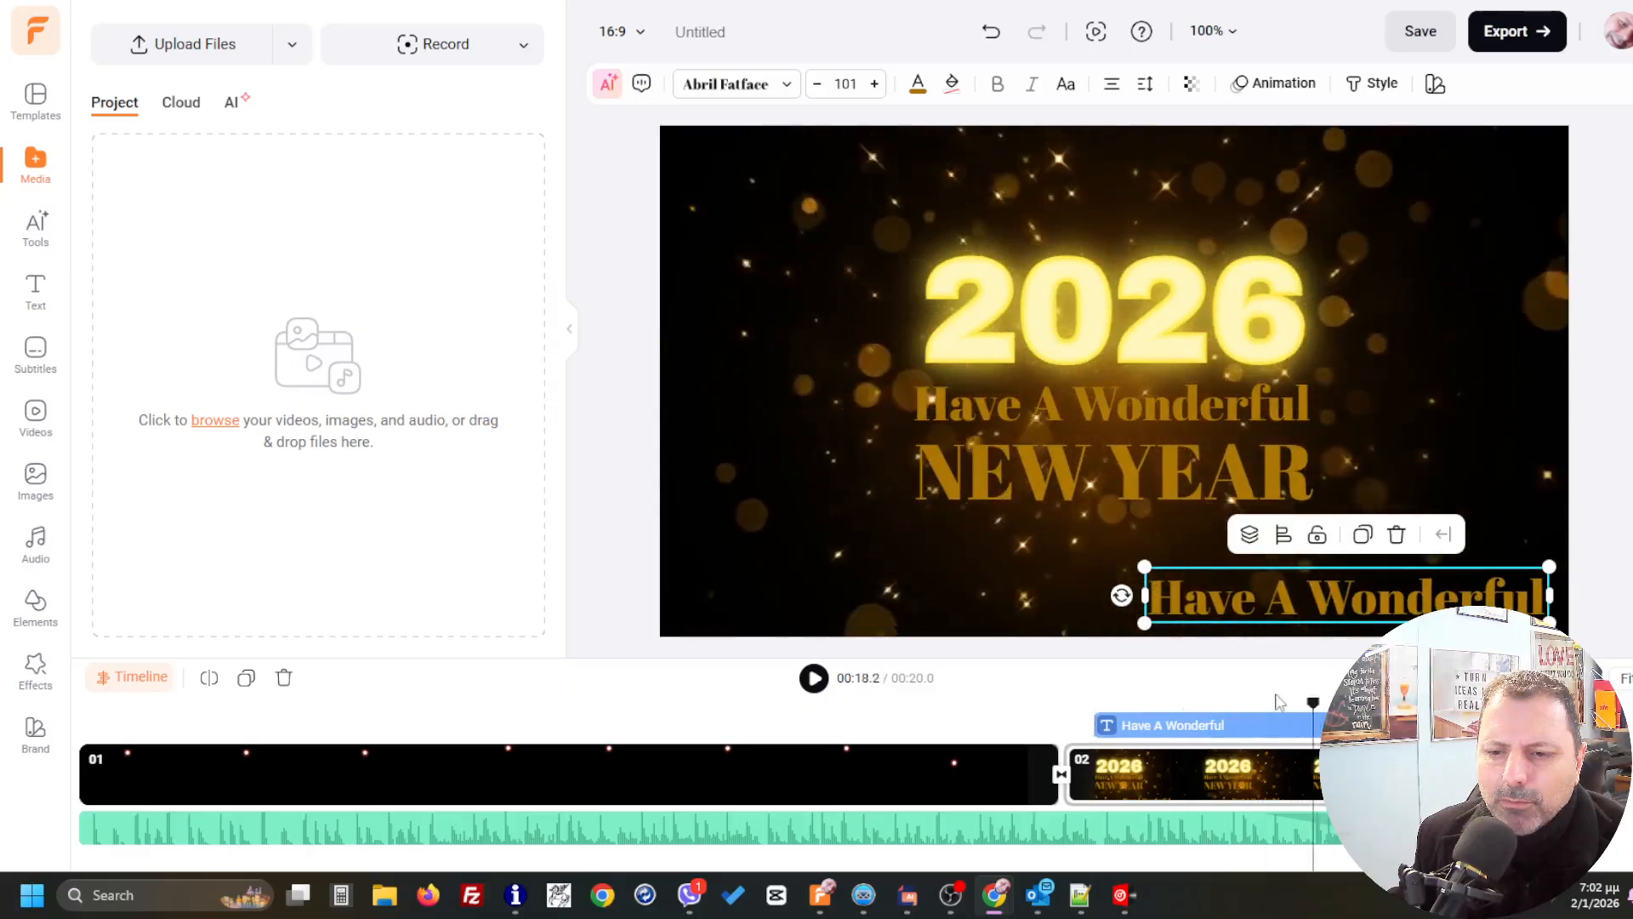
left_click(1086, 703)
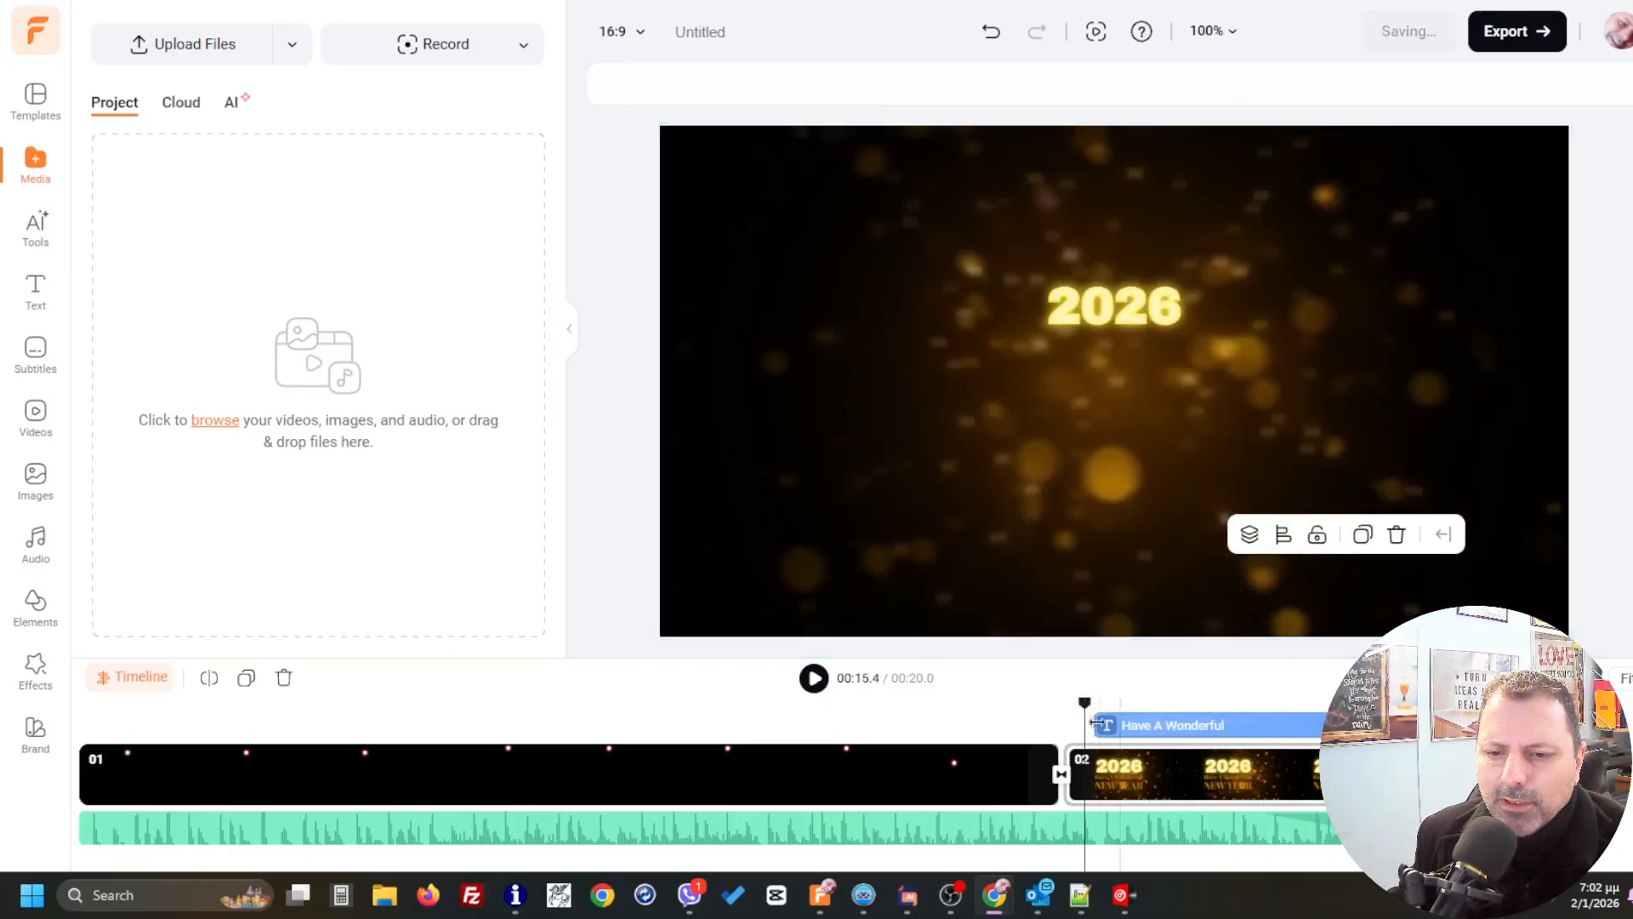
left_click_drag(1085, 703, 1192, 701)
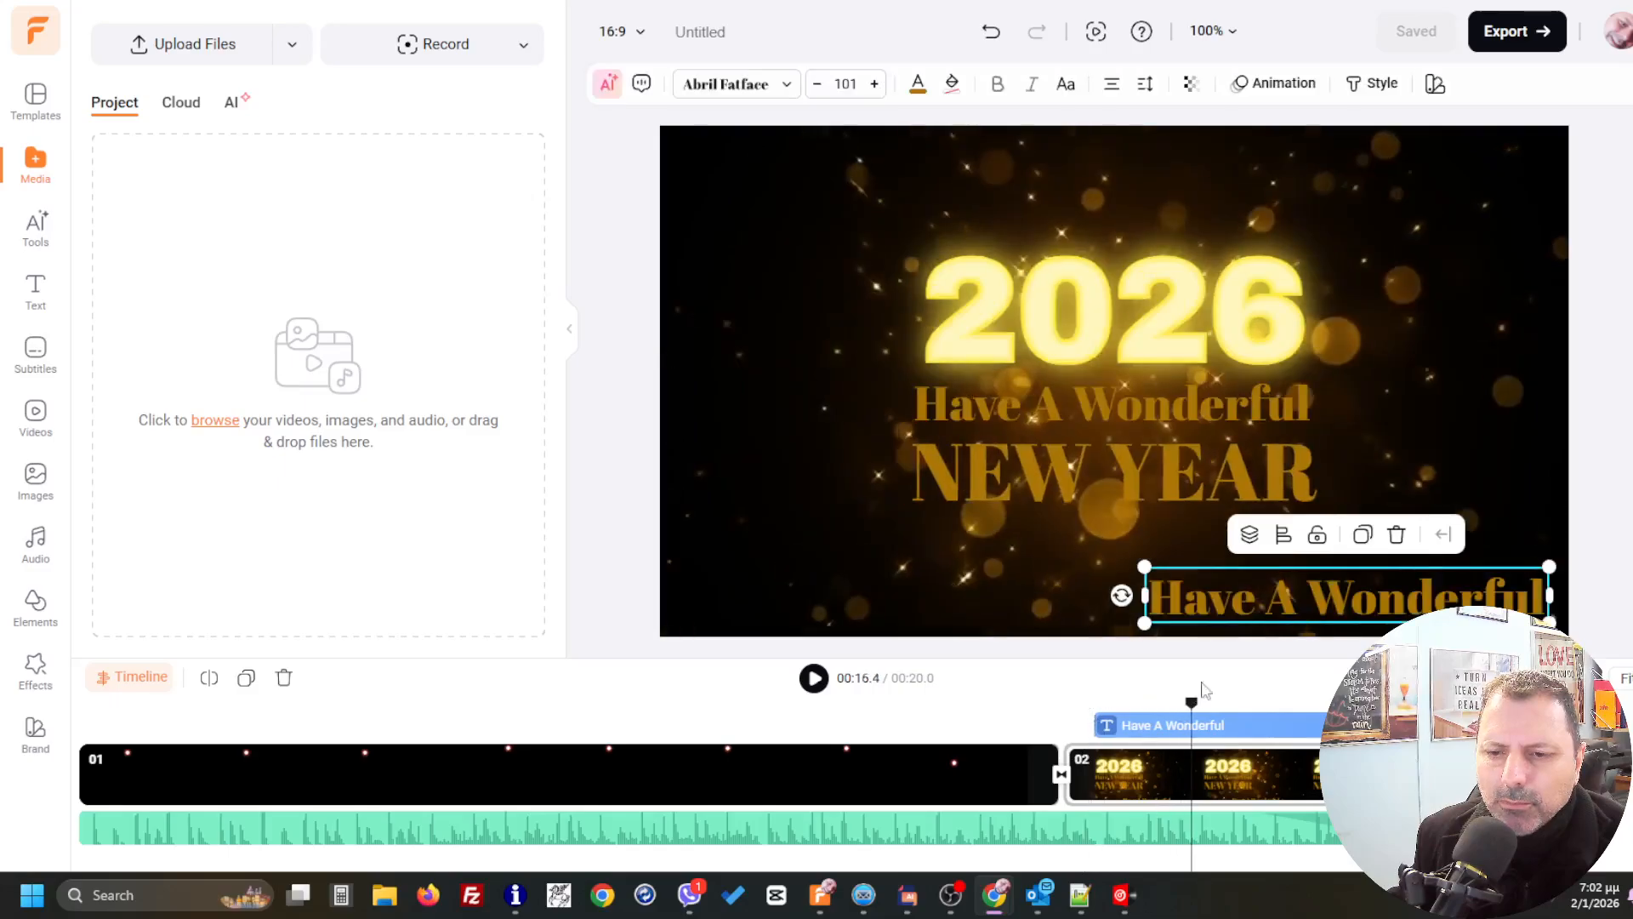
double_click(1373, 589)
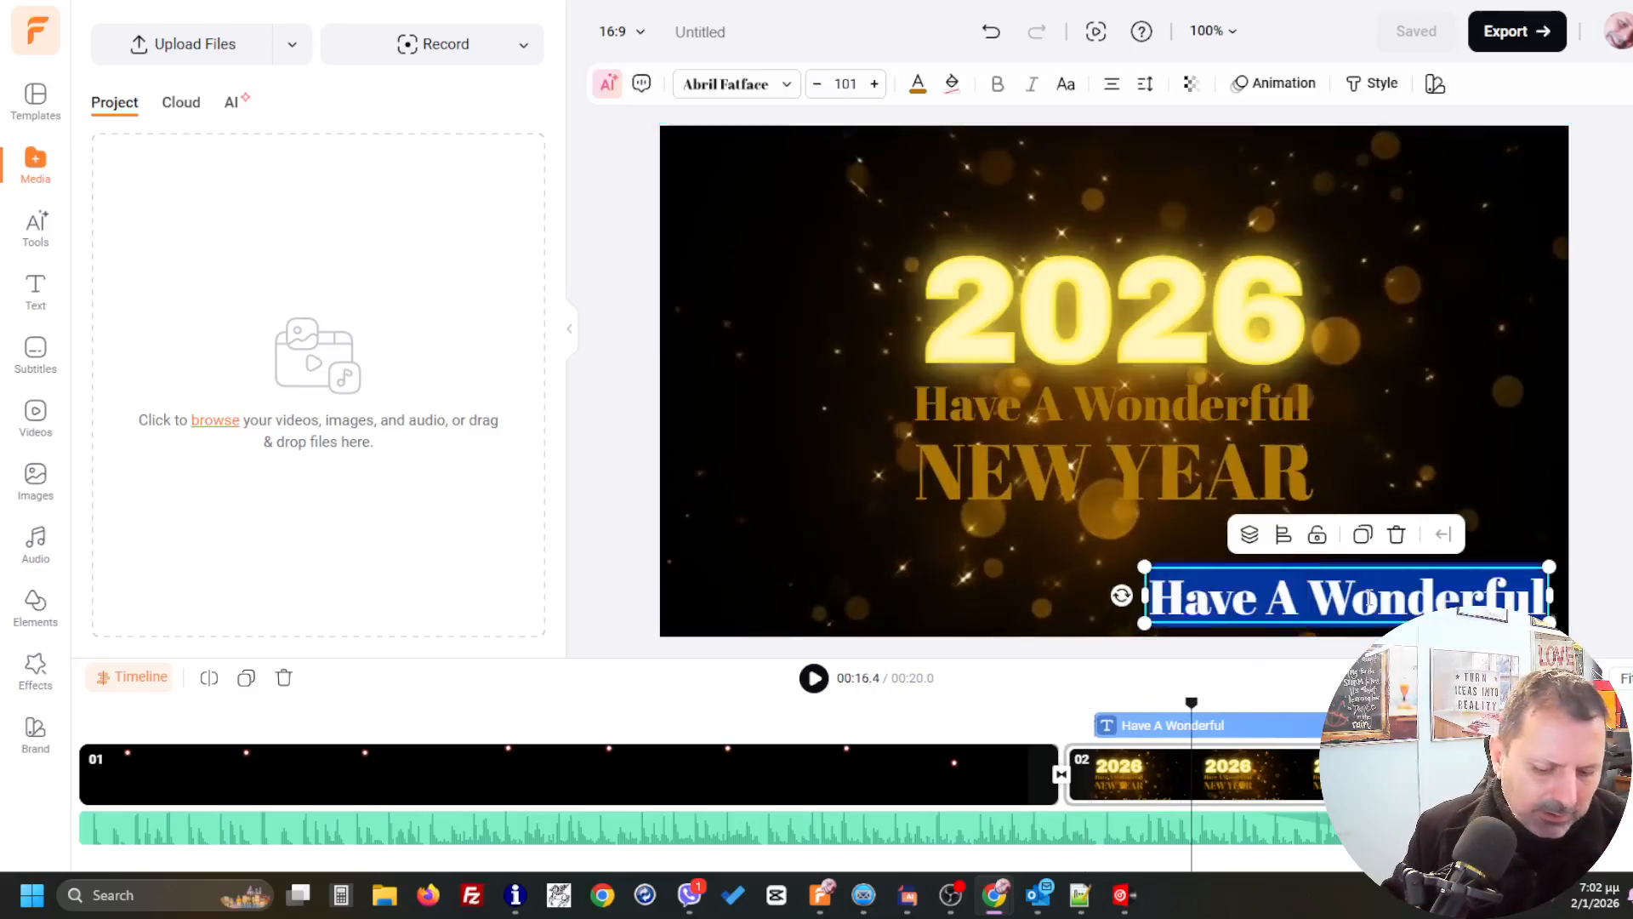
type("Fre")
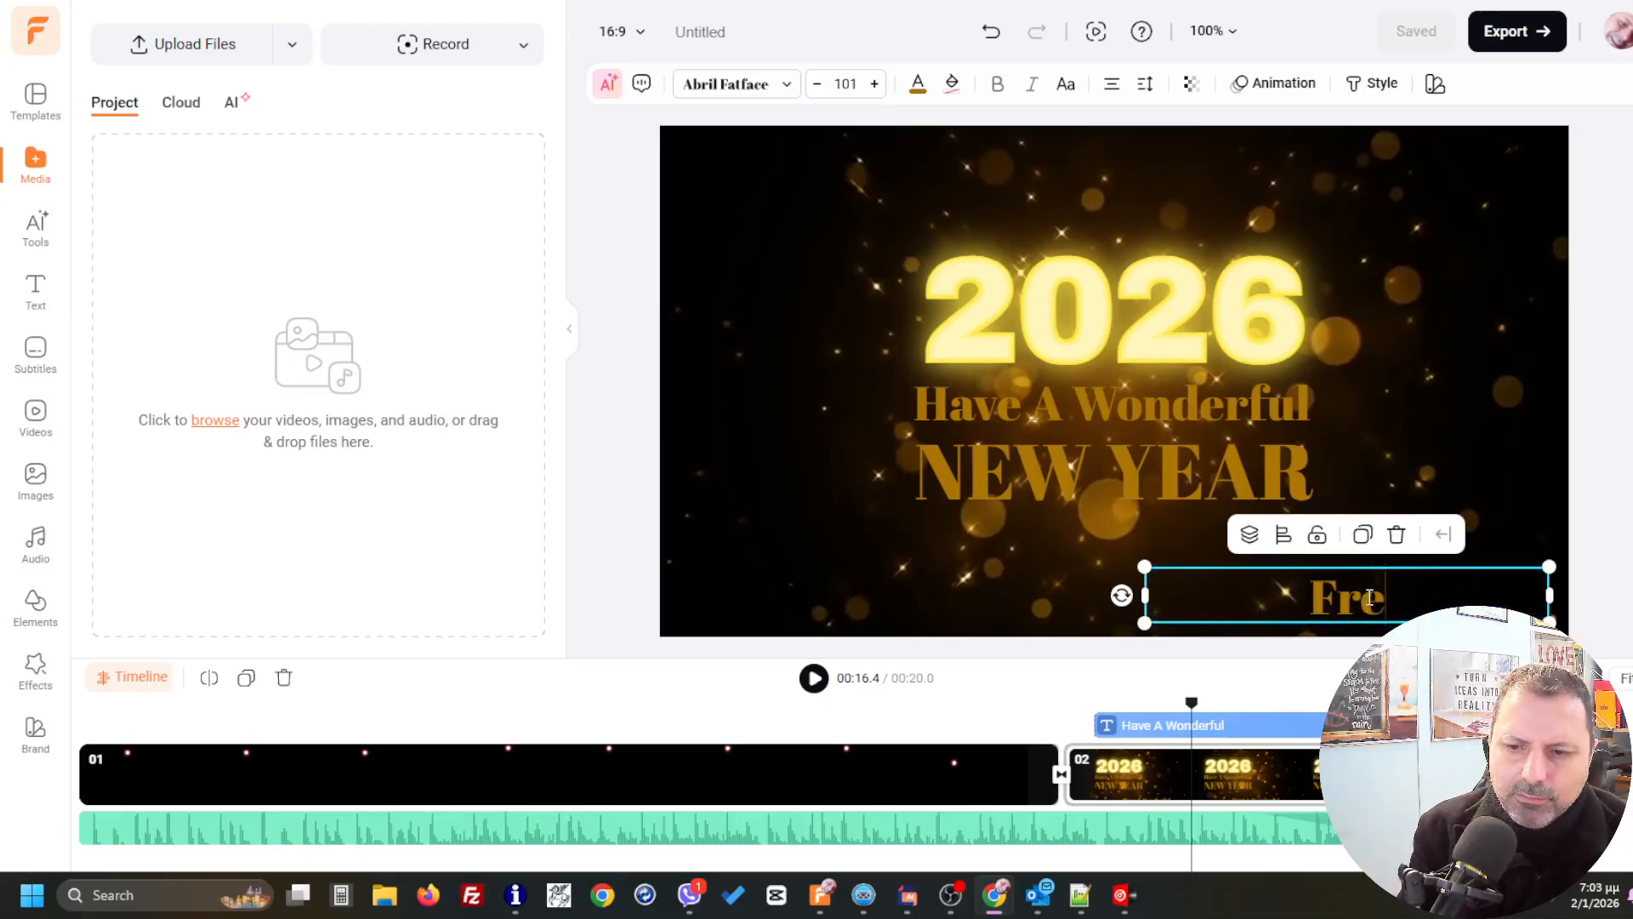
type("espir")
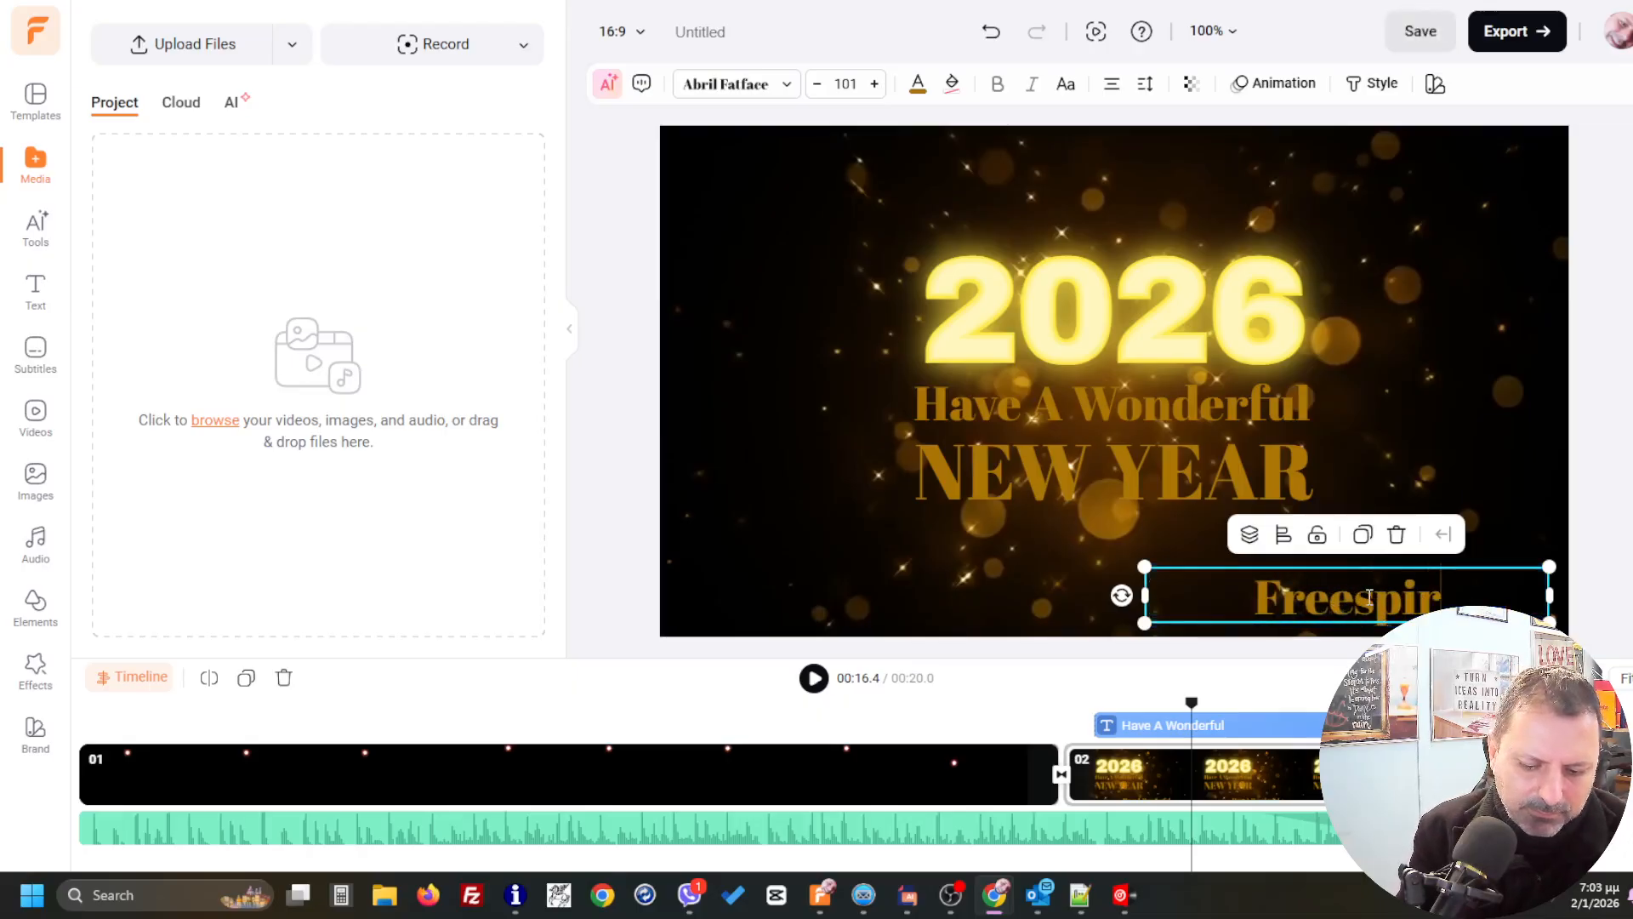
type("its We")
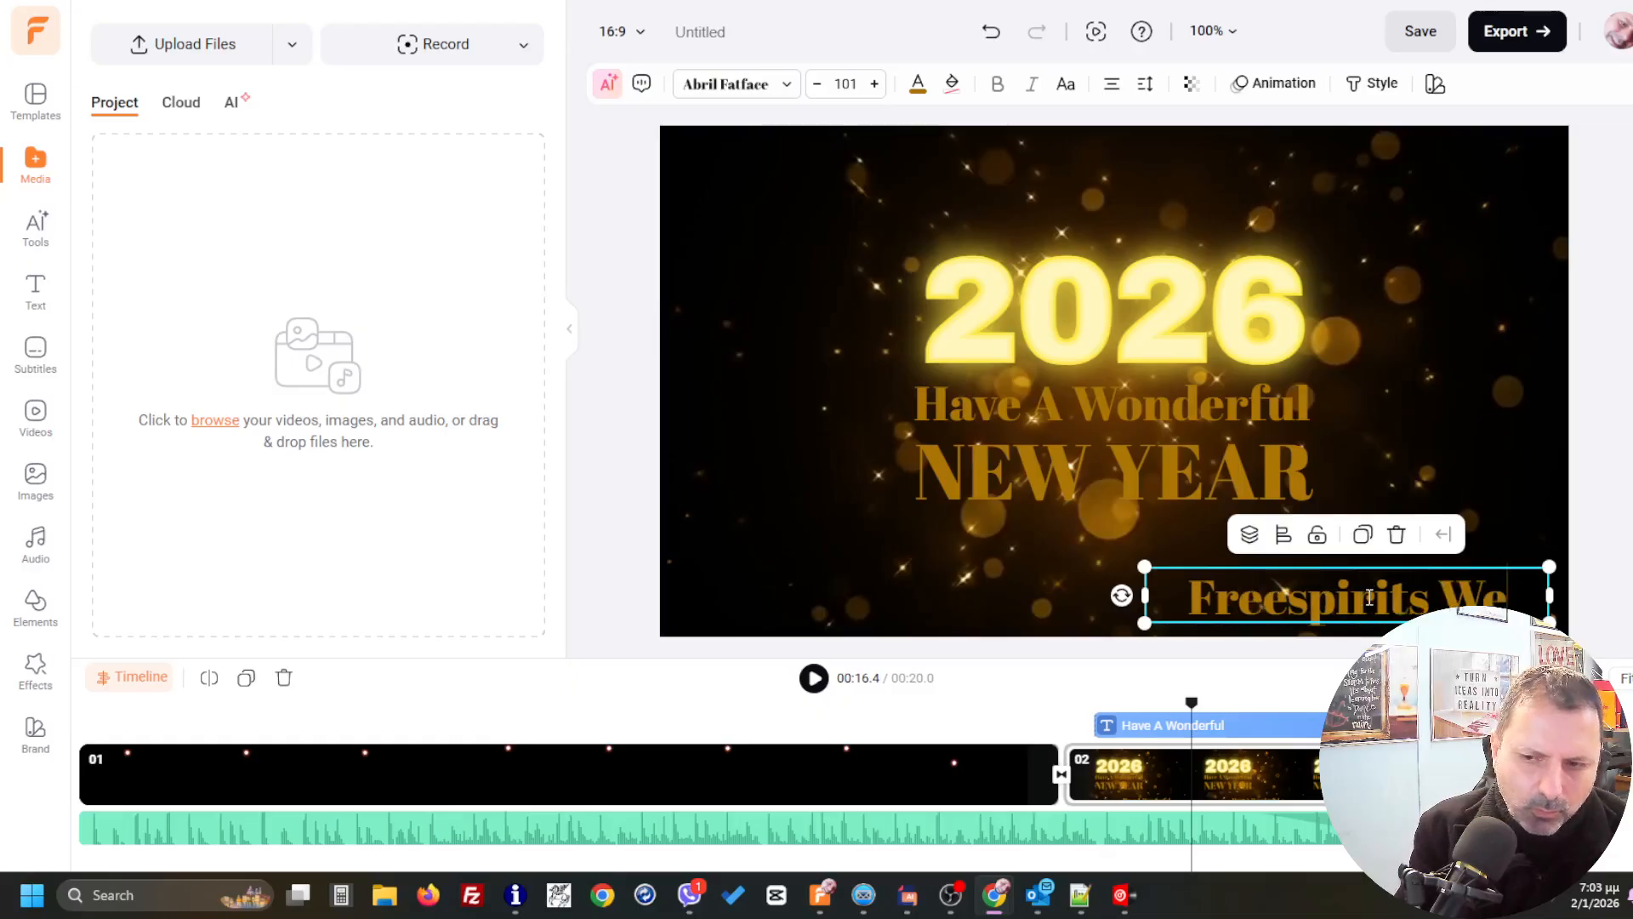
type("b Services")
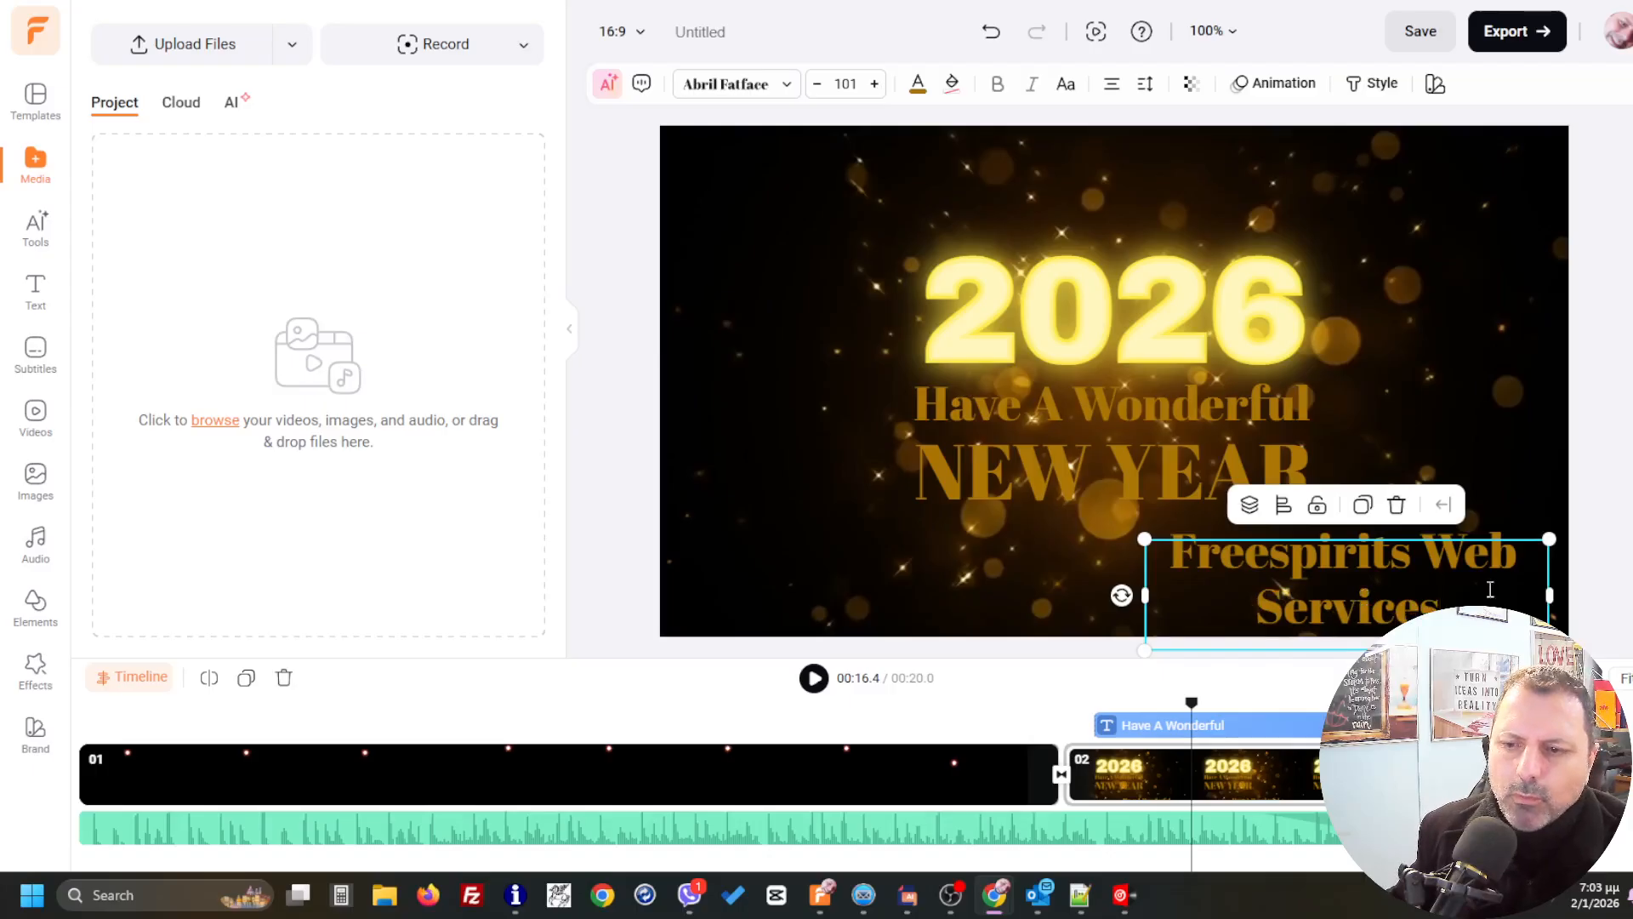
left_click(1580, 547)
- Widen the "Freespirits Web Services" text box to fit on one line and center it beneath the greeting
left_click(1280, 633)
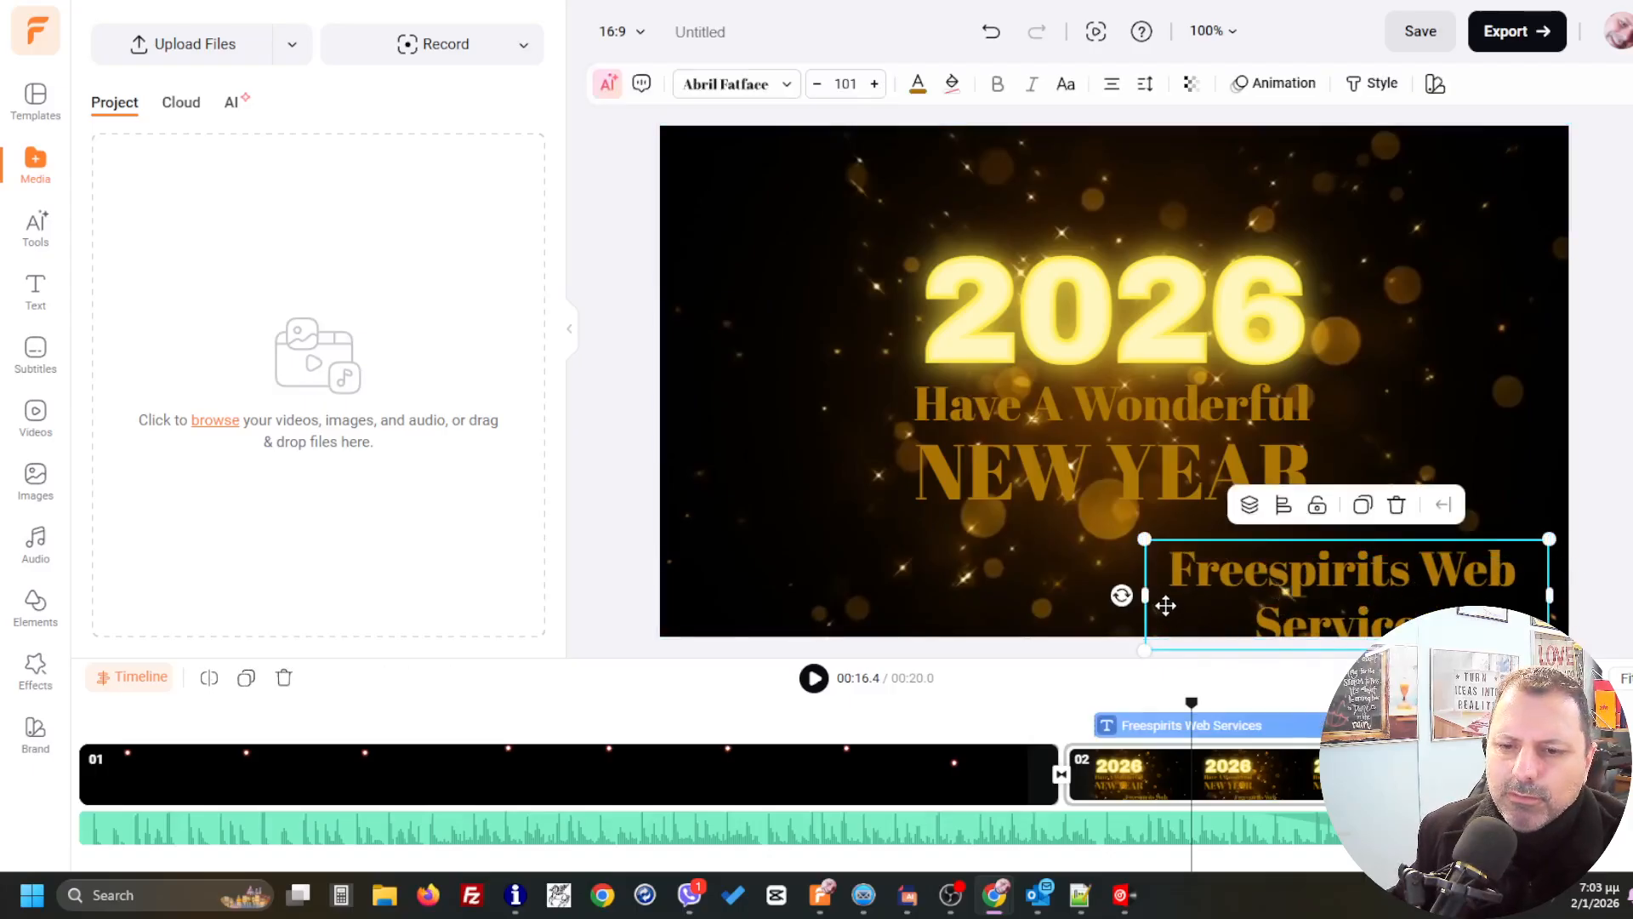
left_click_drag(1153, 596, 816, 597)
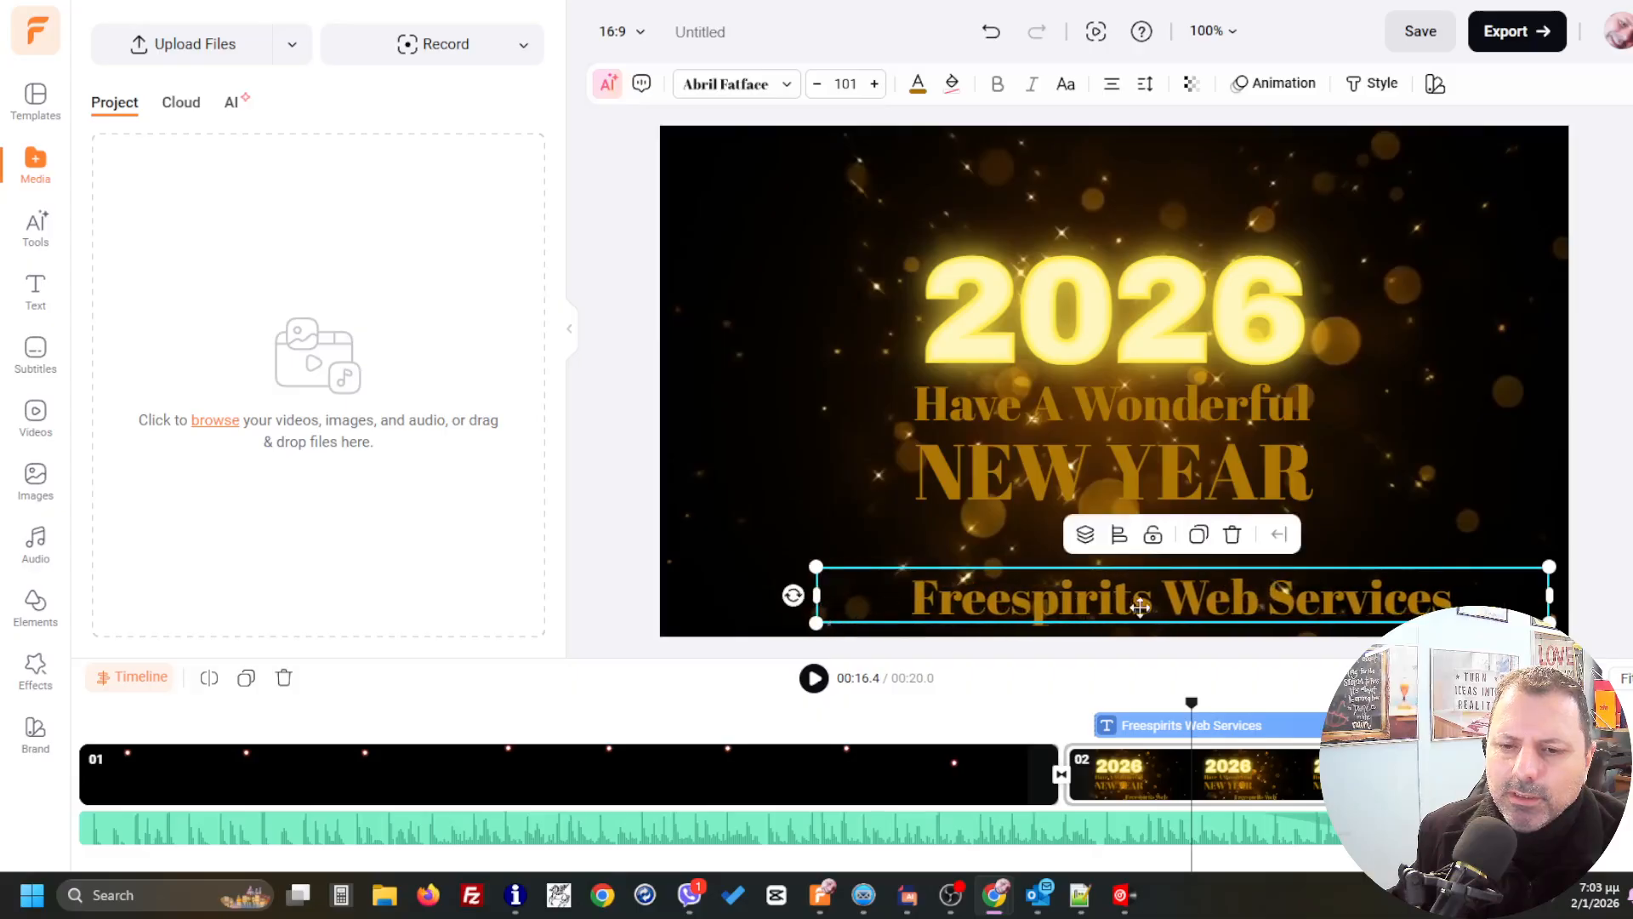
left_click_drag(1165, 600, 1053, 598)
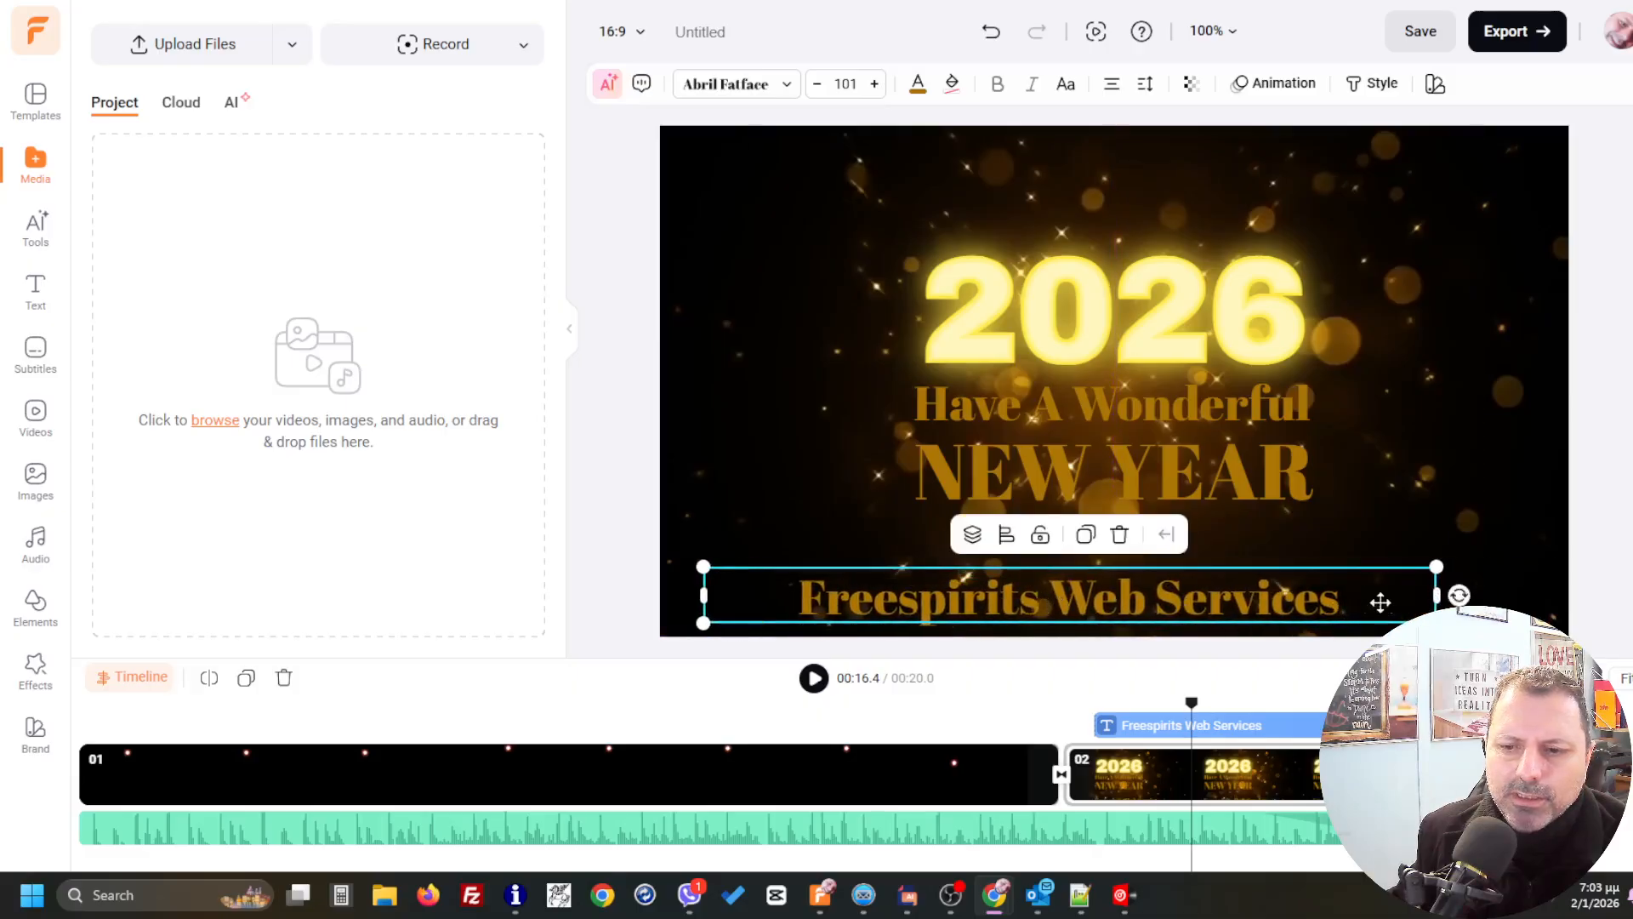
left_click_drag(1436, 594, 1305, 594)
mouse_move(1189, 609)
left_mouse_down()
mouse_move(1131, 614)
mouse_move(1245, 601)
mouse_move(1205, 606)
left_mouse_up()
left_click(1593, 525)
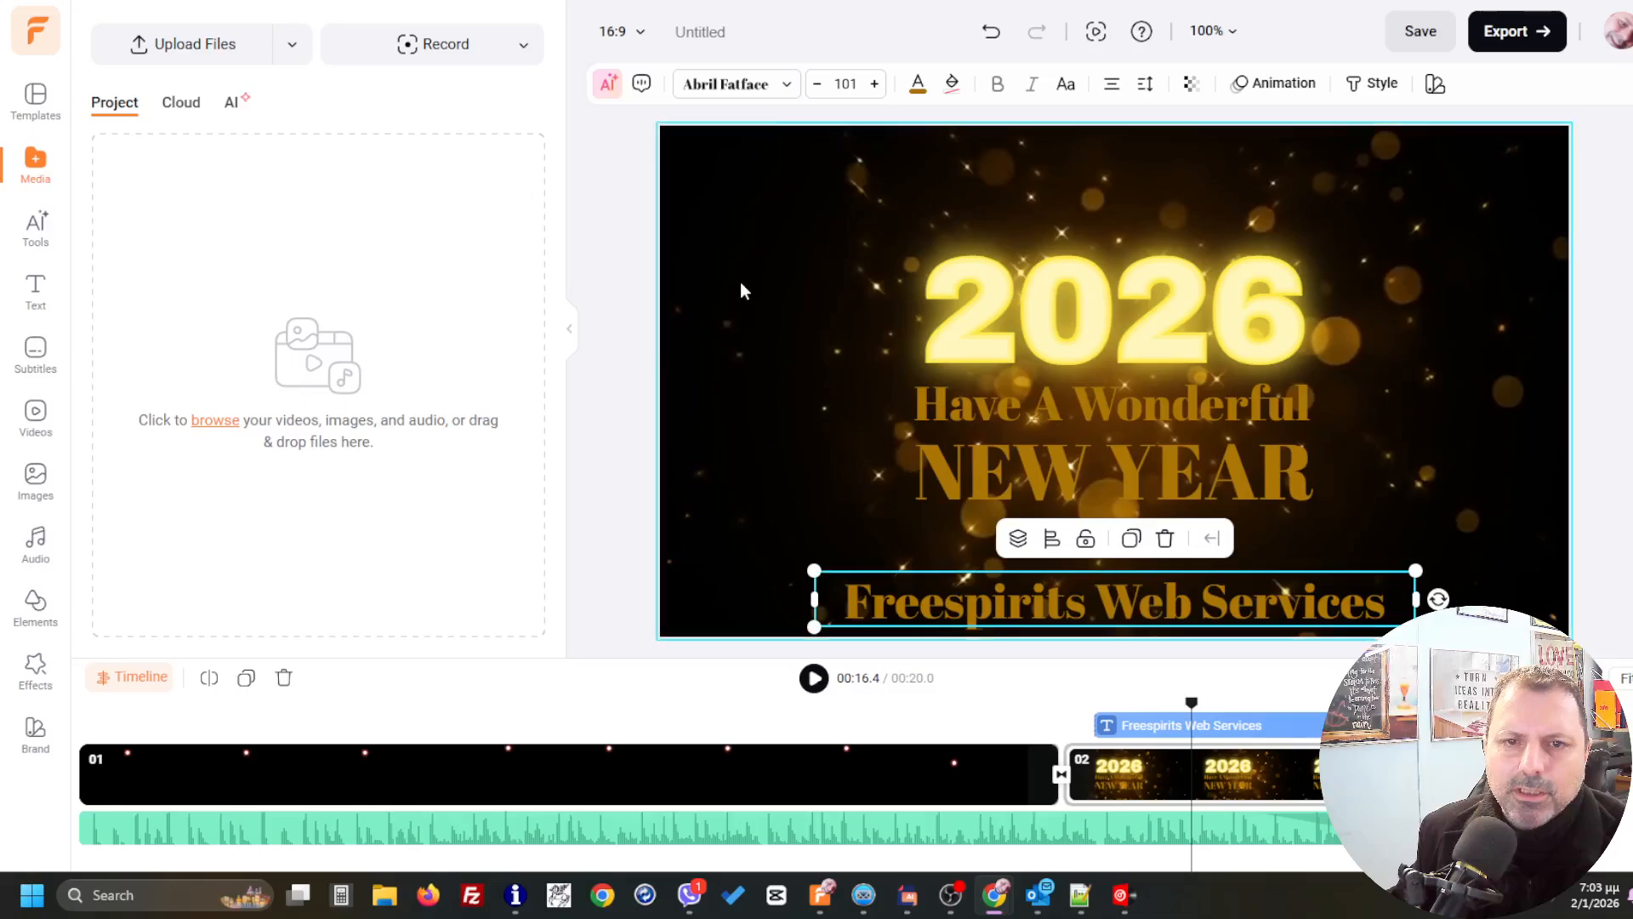
- Color the "Freespirits Web Services" text white and shrink it slightly to font size 98, keeping it beneath the greeting
left_click(919, 85)
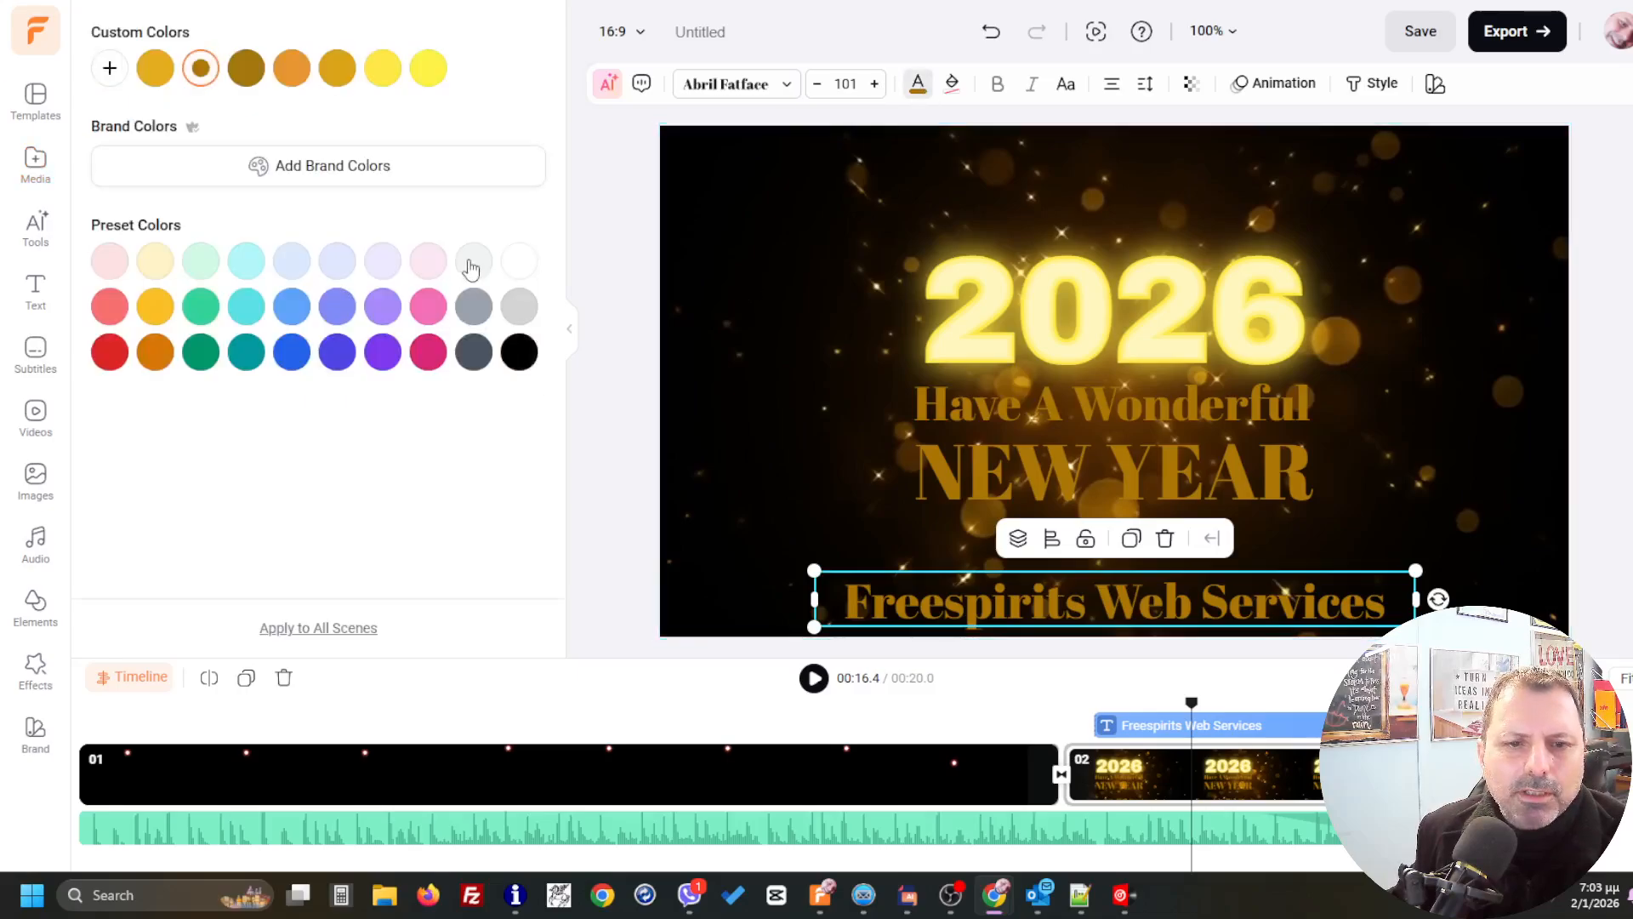
left_click(518, 261)
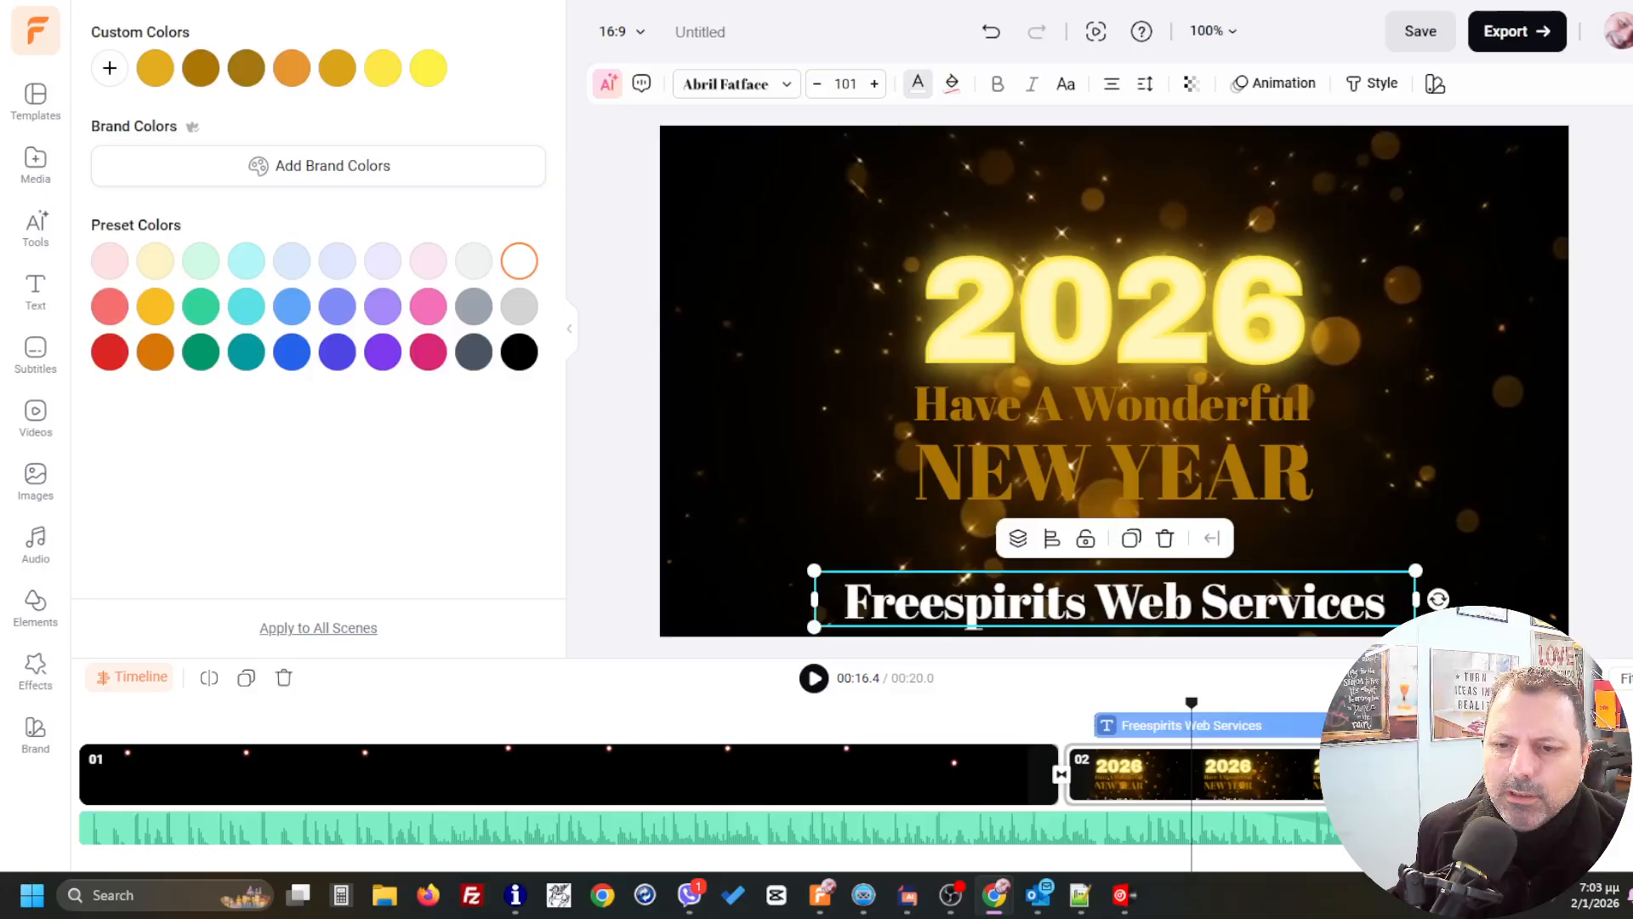
left_click(1276, 536)
left_click(1191, 603)
left_click_drag(815, 571, 831, 573)
mouse_move(1170, 612)
left_mouse_down()
mouse_move(1242, 613)
mouse_move(1168, 612)
left_mouse_up()
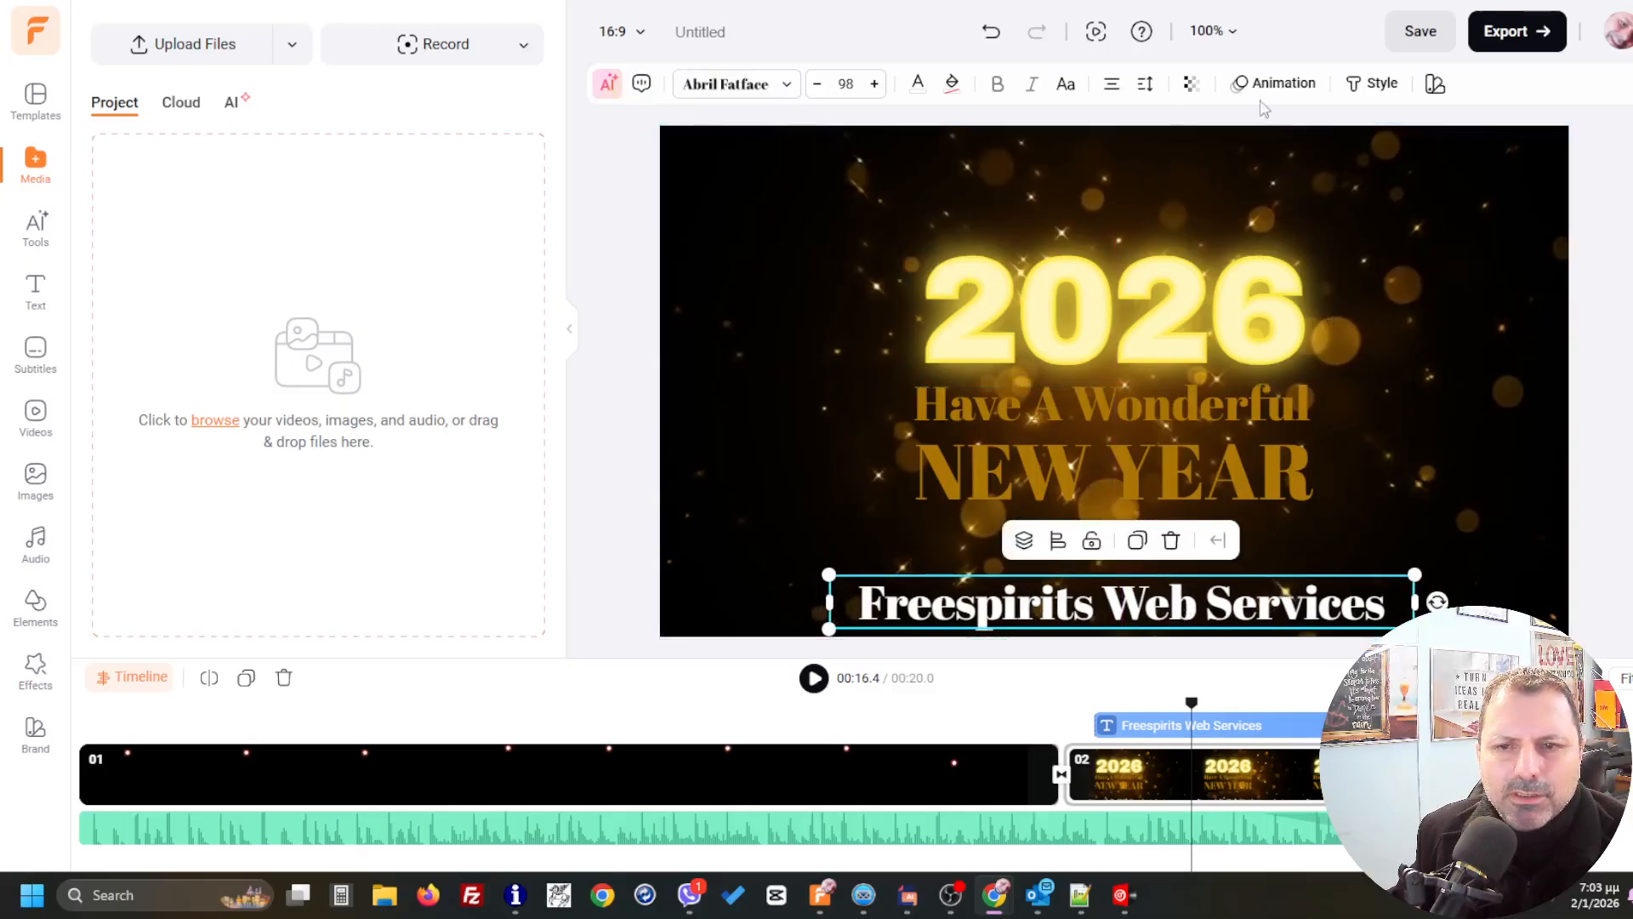
- Try the Enter, Fade In and Slide entrance animations on the "Freespirits Web Services" text and settle on Slow Roll In
left_click(1283, 84)
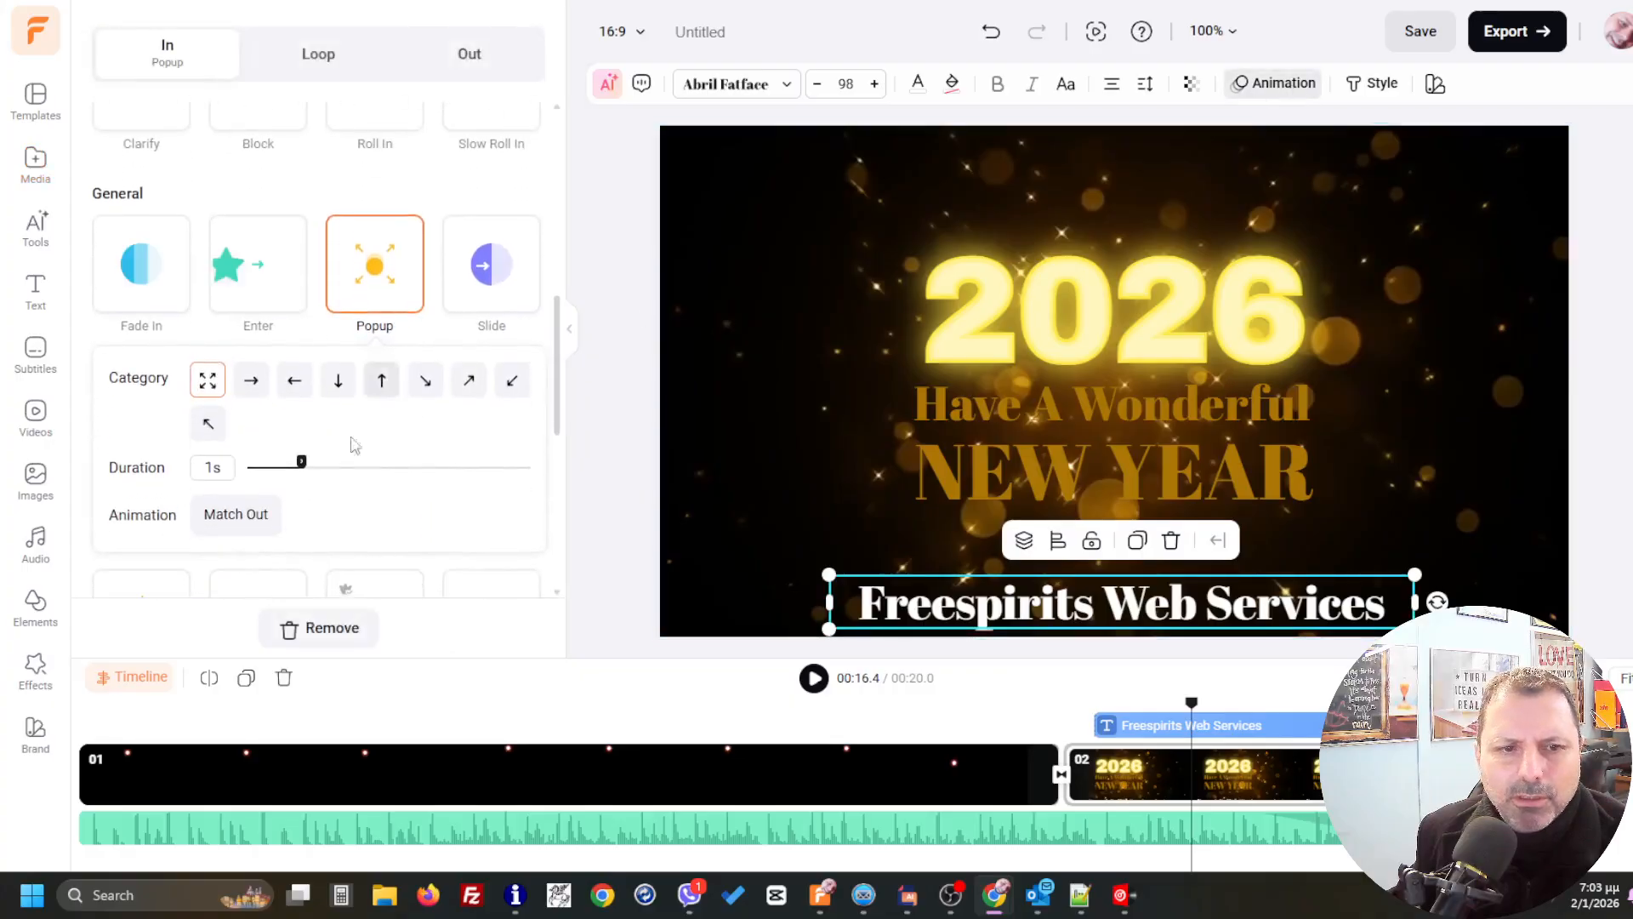
left_click(259, 276)
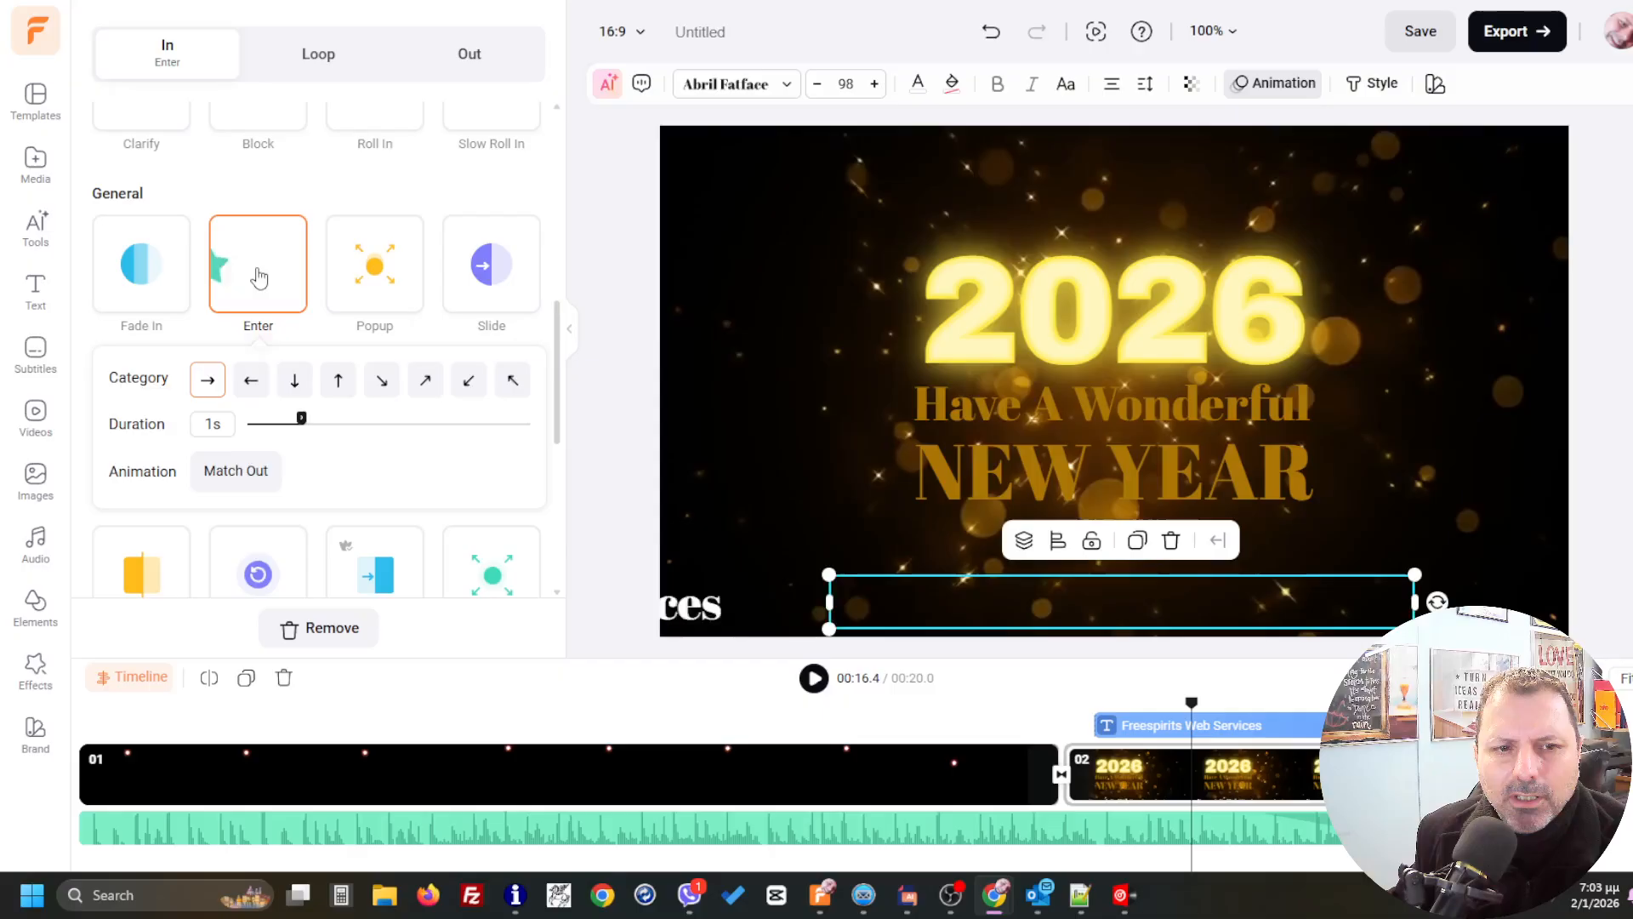
left_click(141, 267)
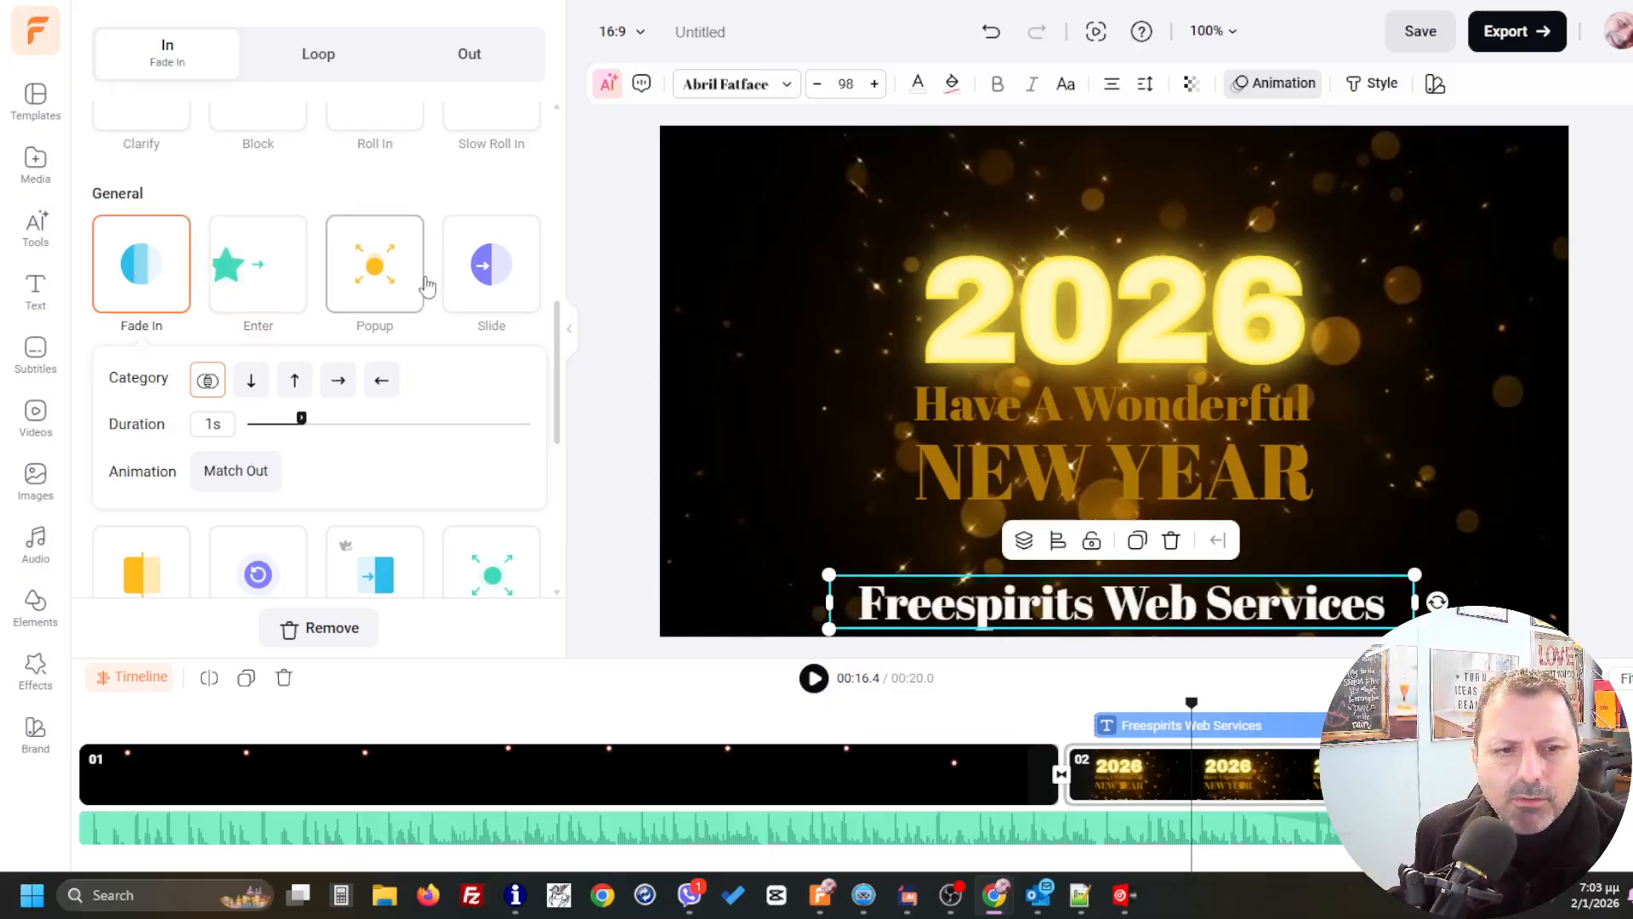
left_click(501, 264)
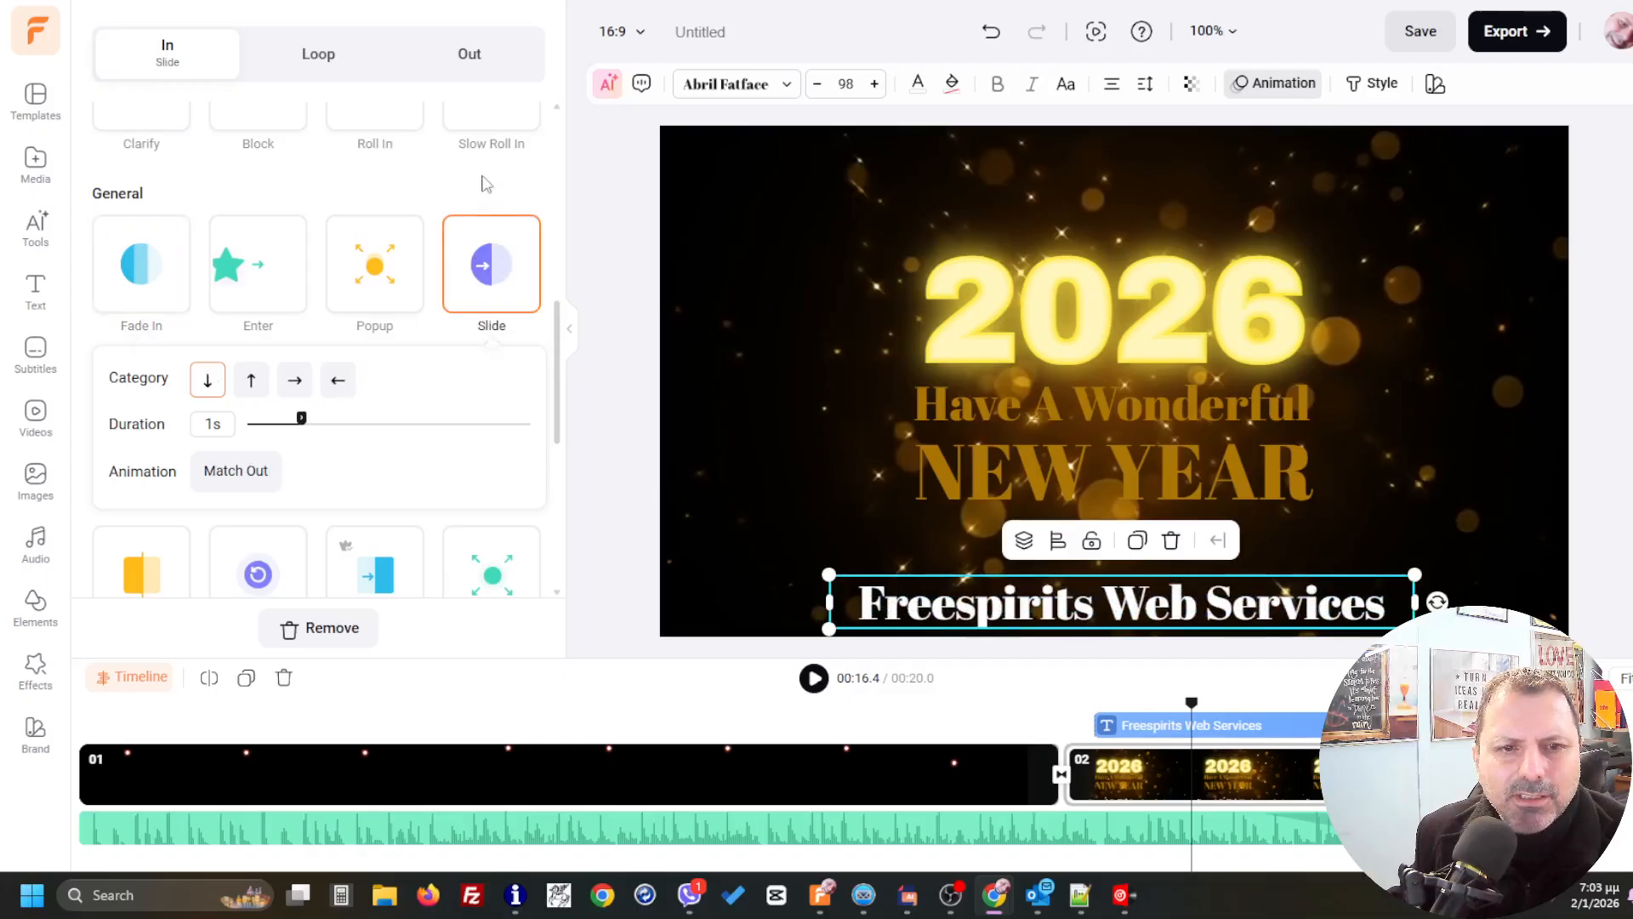
scroll(482, 178, "up", 1)
left_click(500, 206)
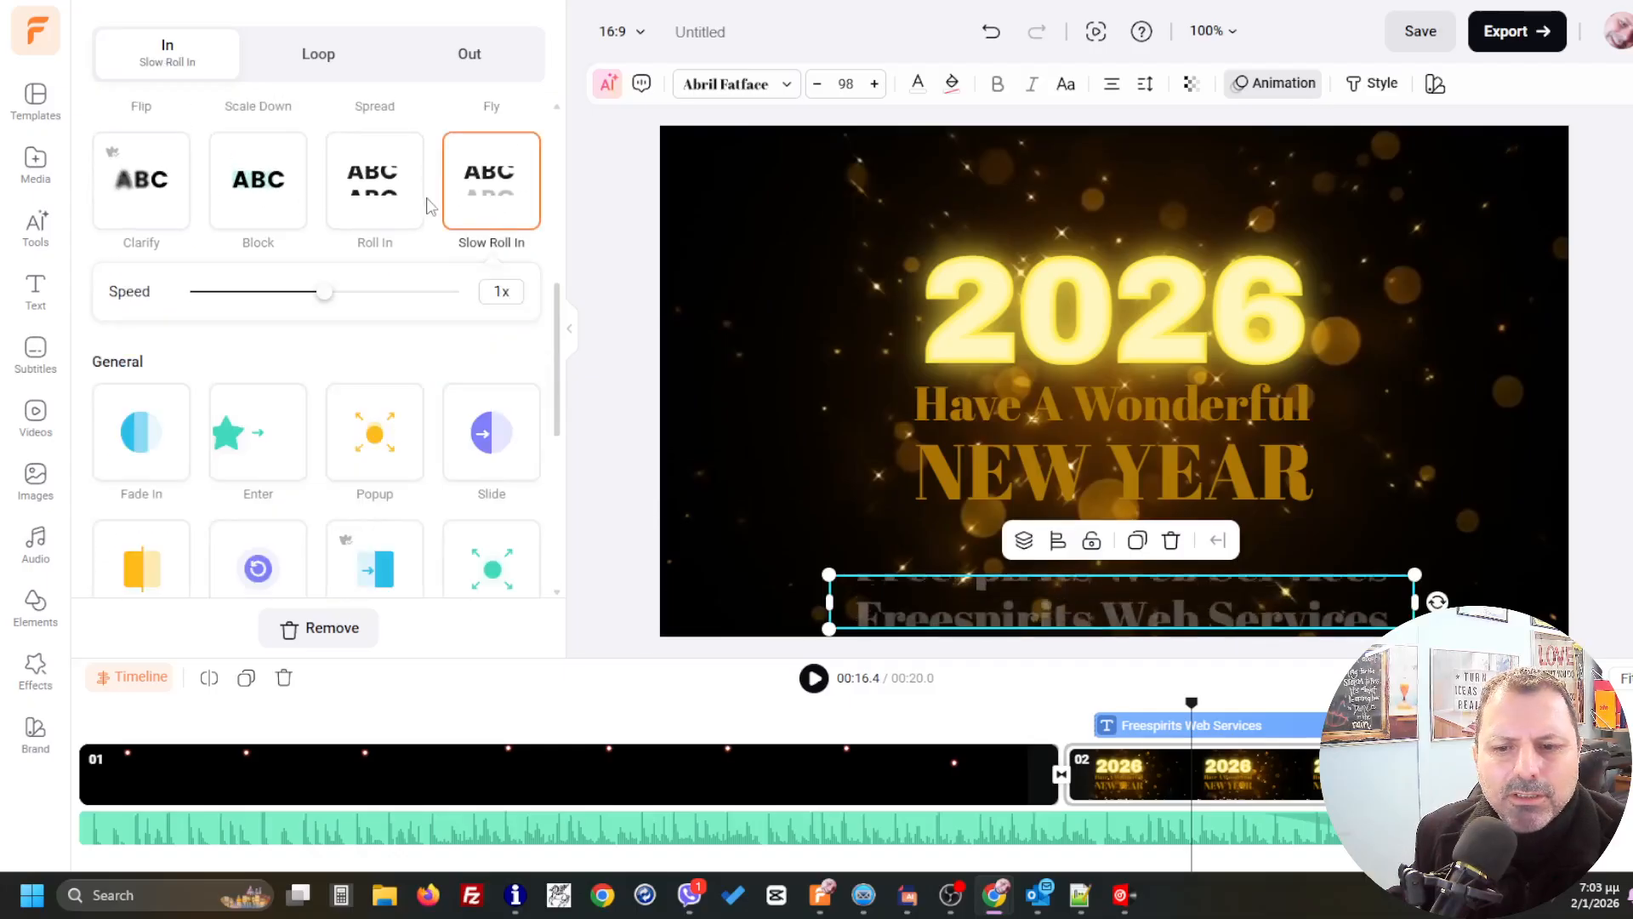
left_click(394, 182)
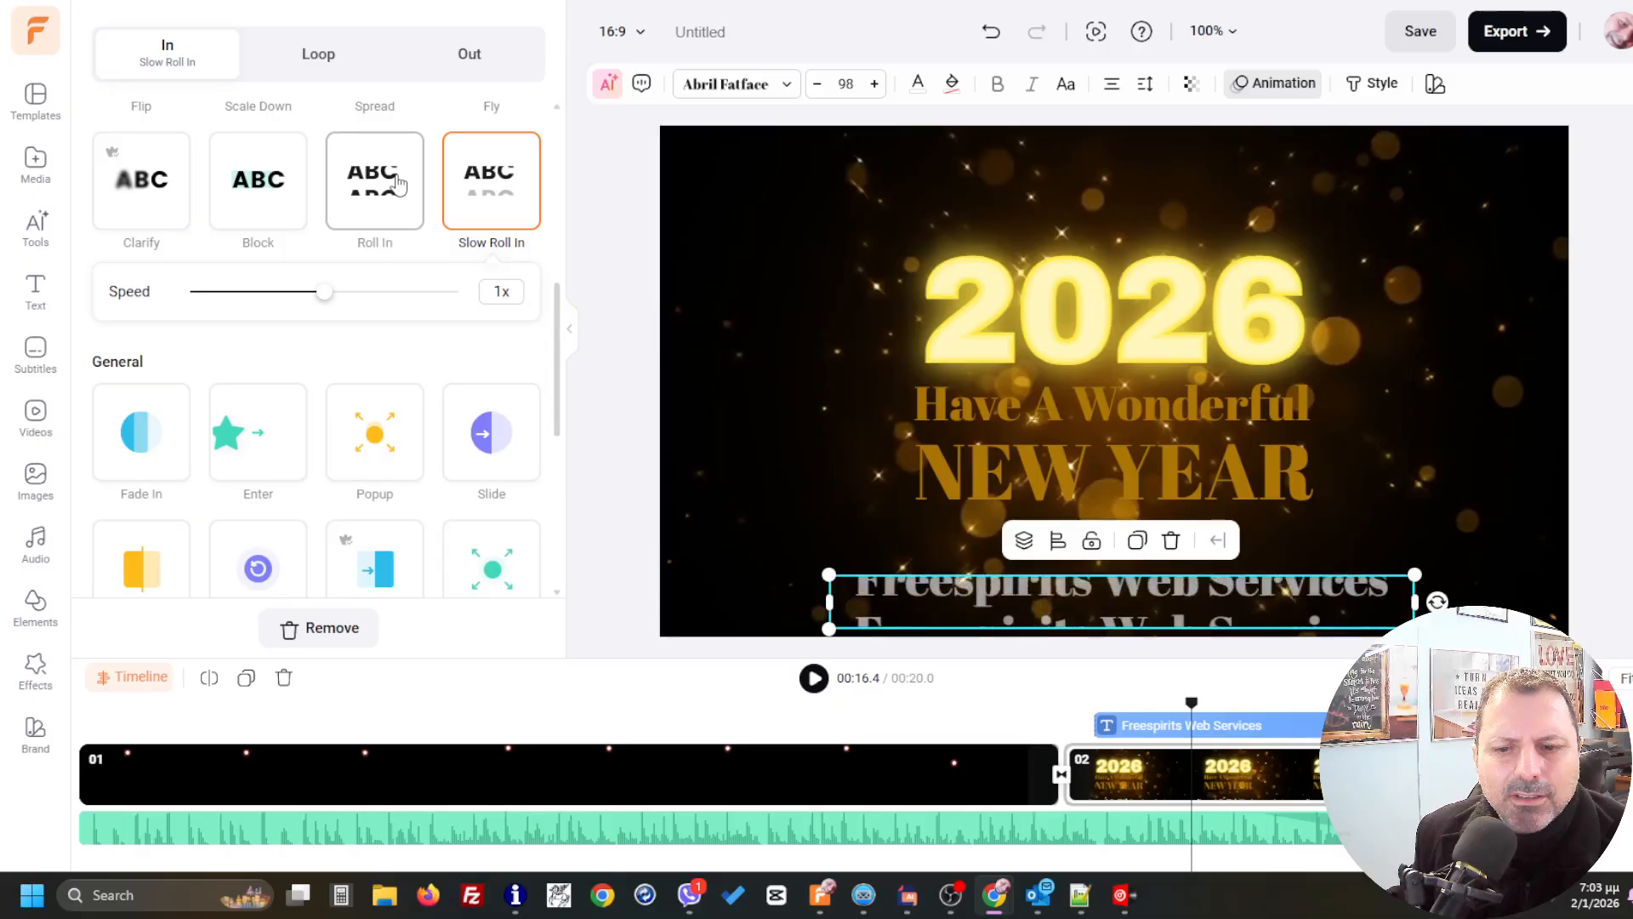
left_click(497, 183)
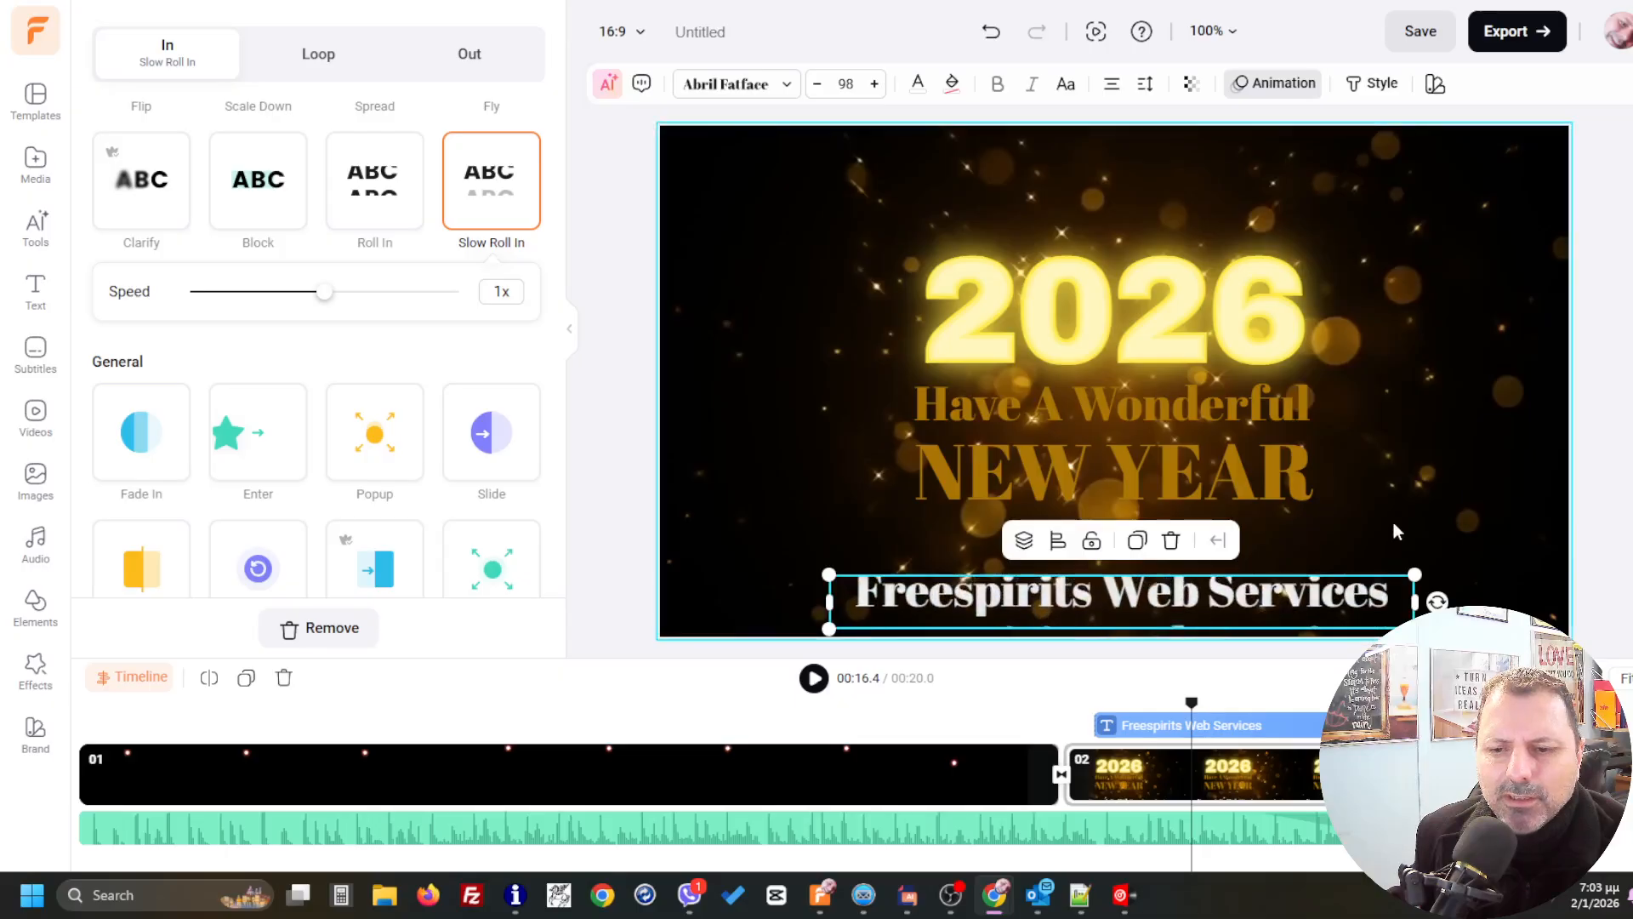
left_click(1610, 400)
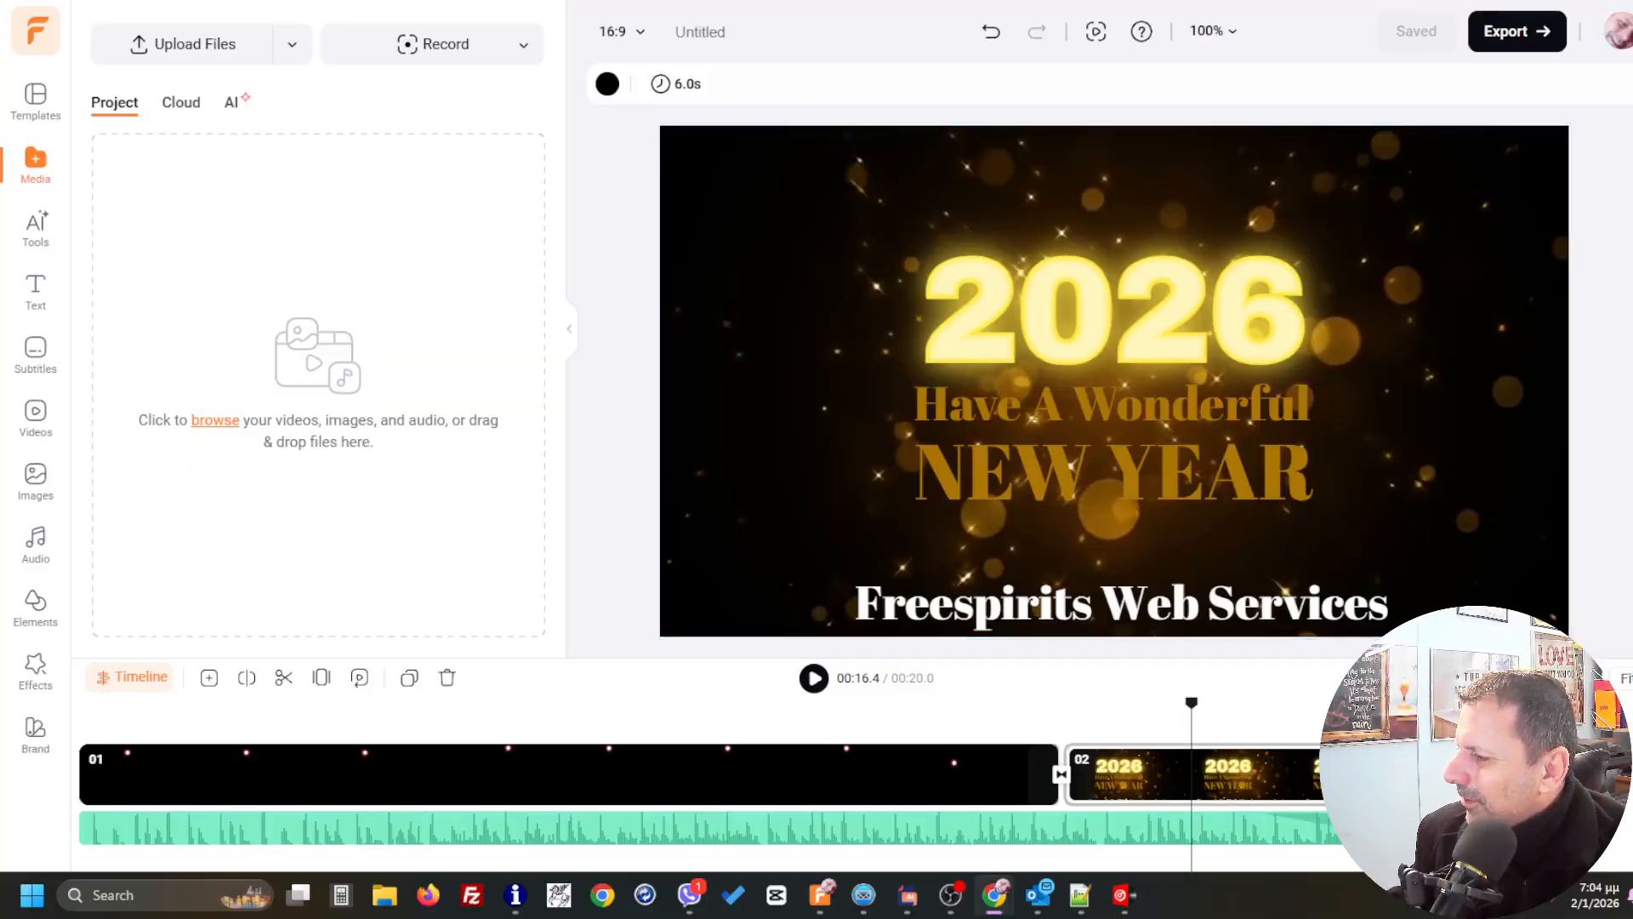
- Export the greeting as a video at 720p, 25fps and Normal Quality
left_click(1519, 34)
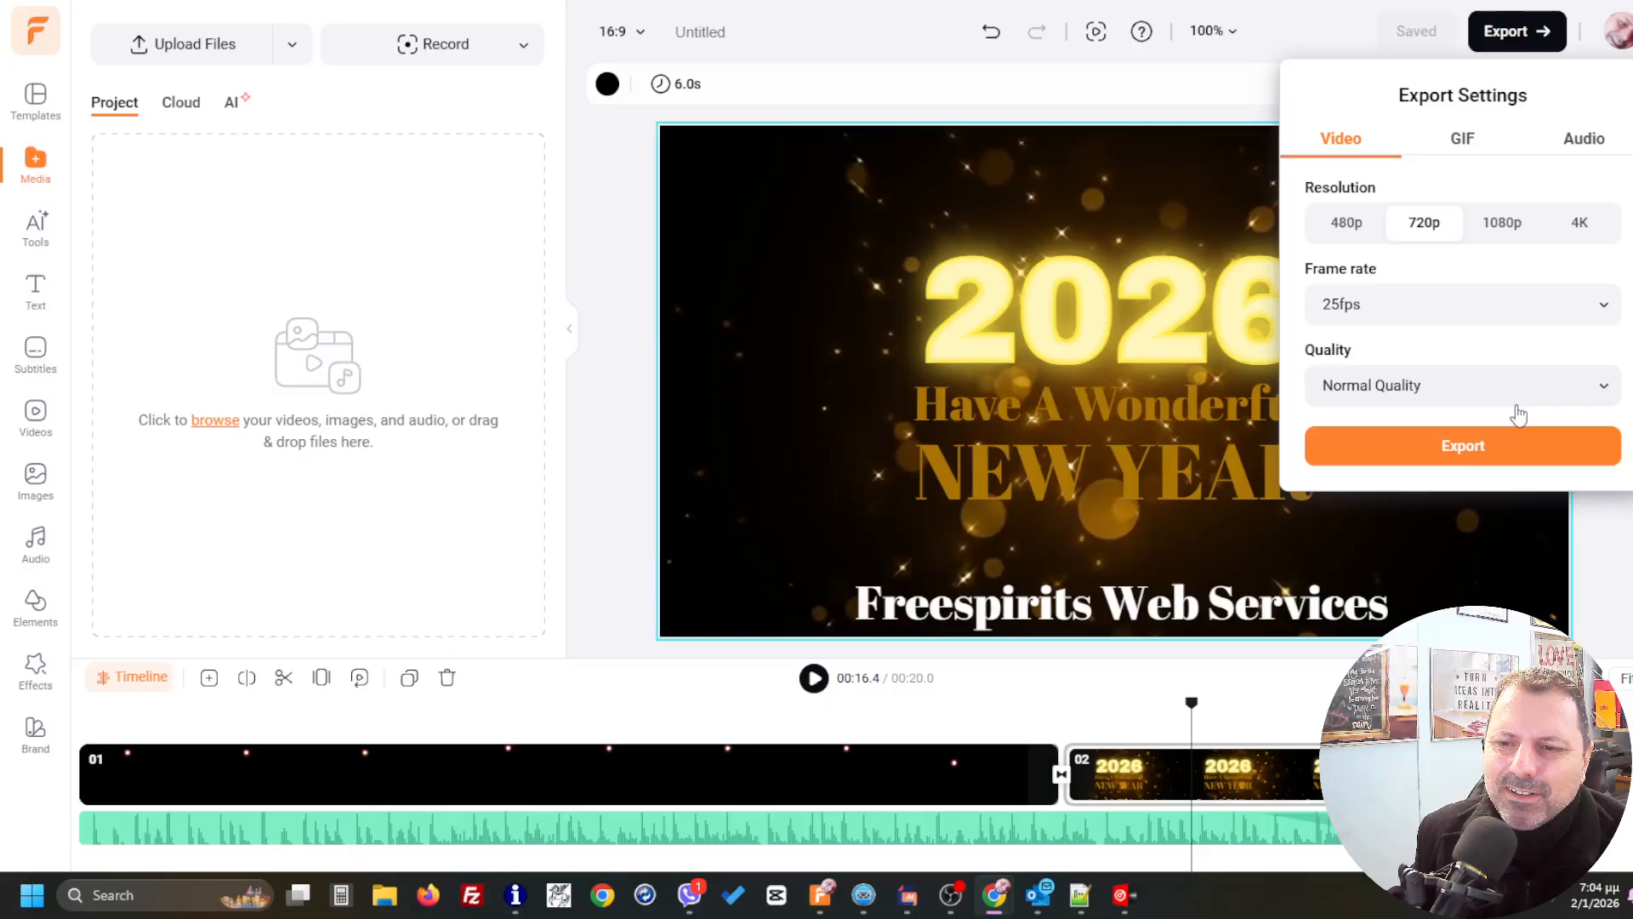
left_click(1504, 452)
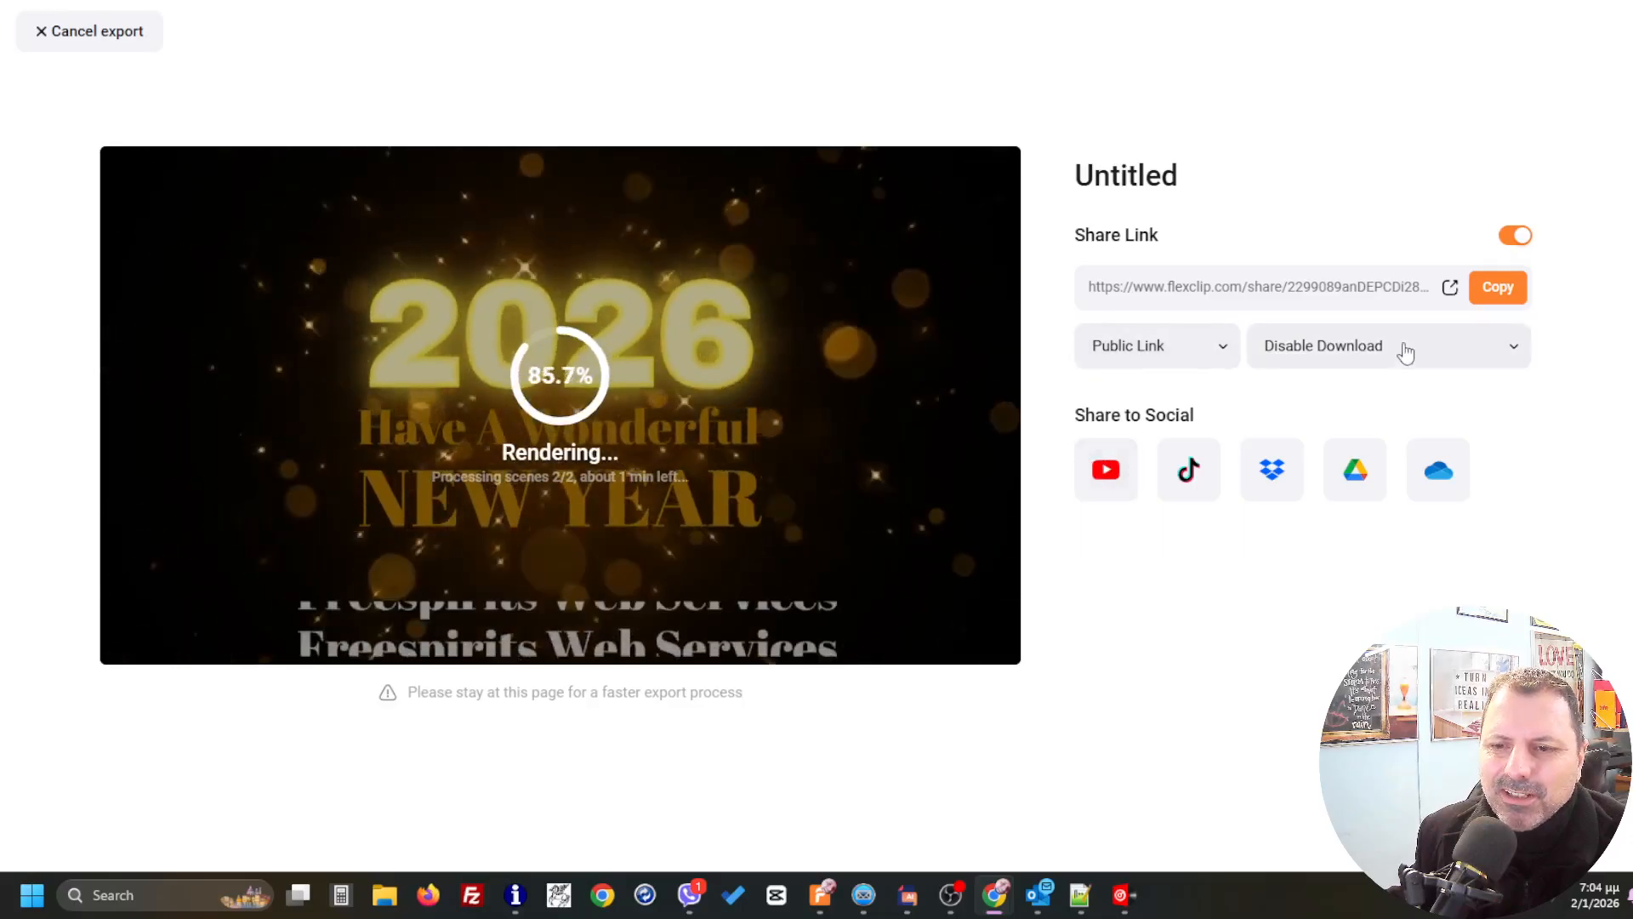
left_click(1457, 343)
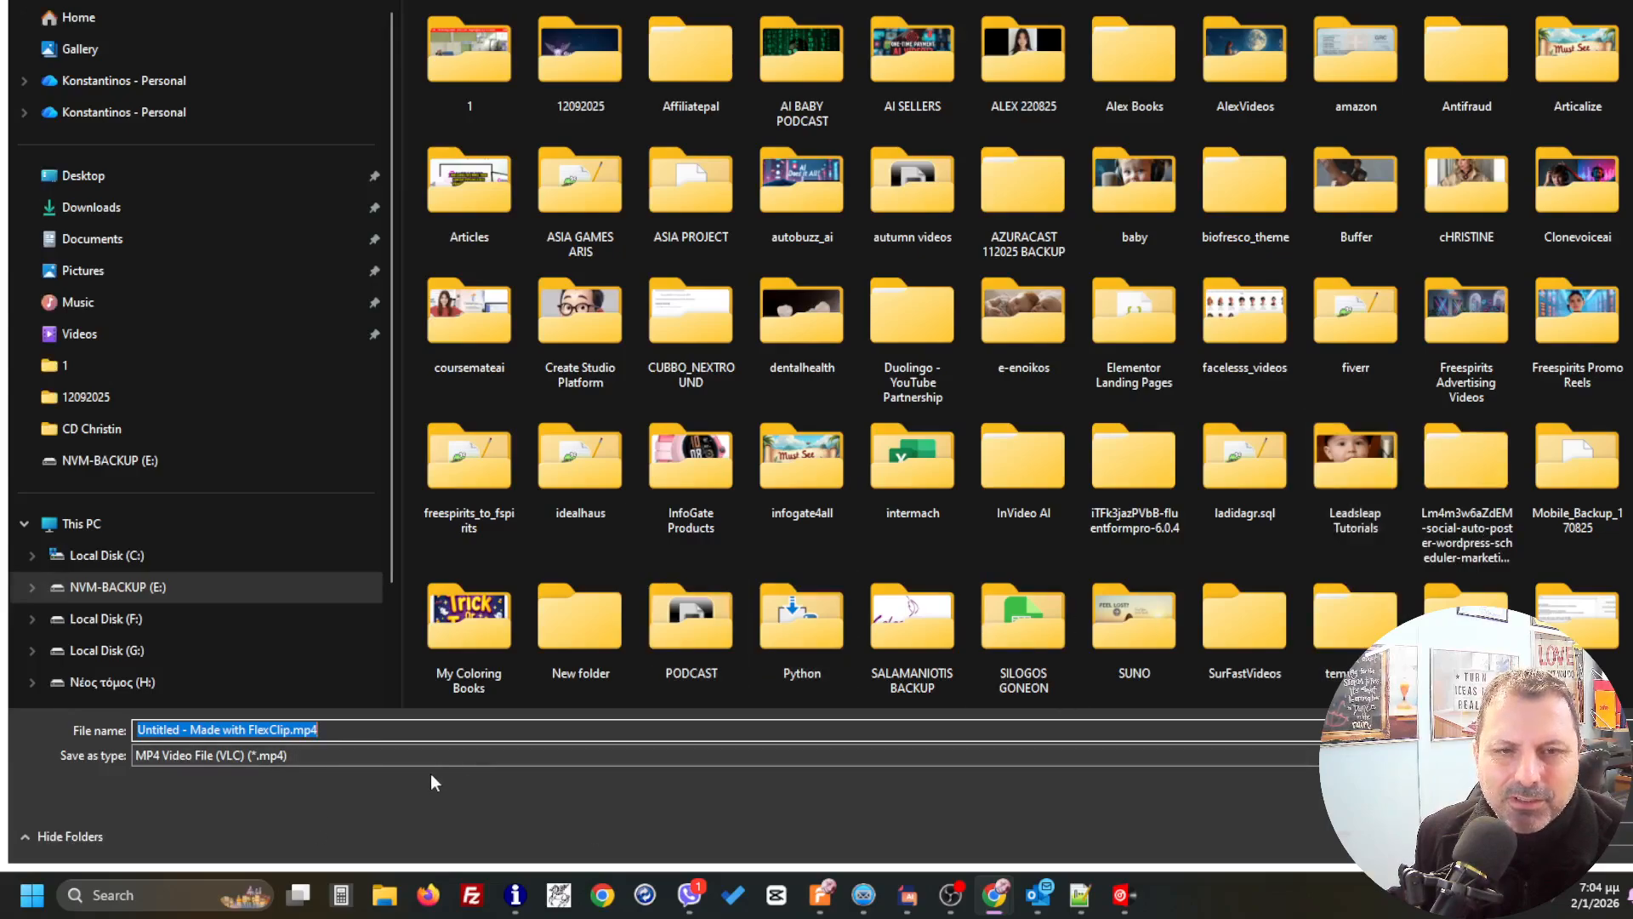
- Copy the suggested file name "Untitled - Made with FlexClip.mp4" and save the exported MP4 under that name
right_click(219, 730)
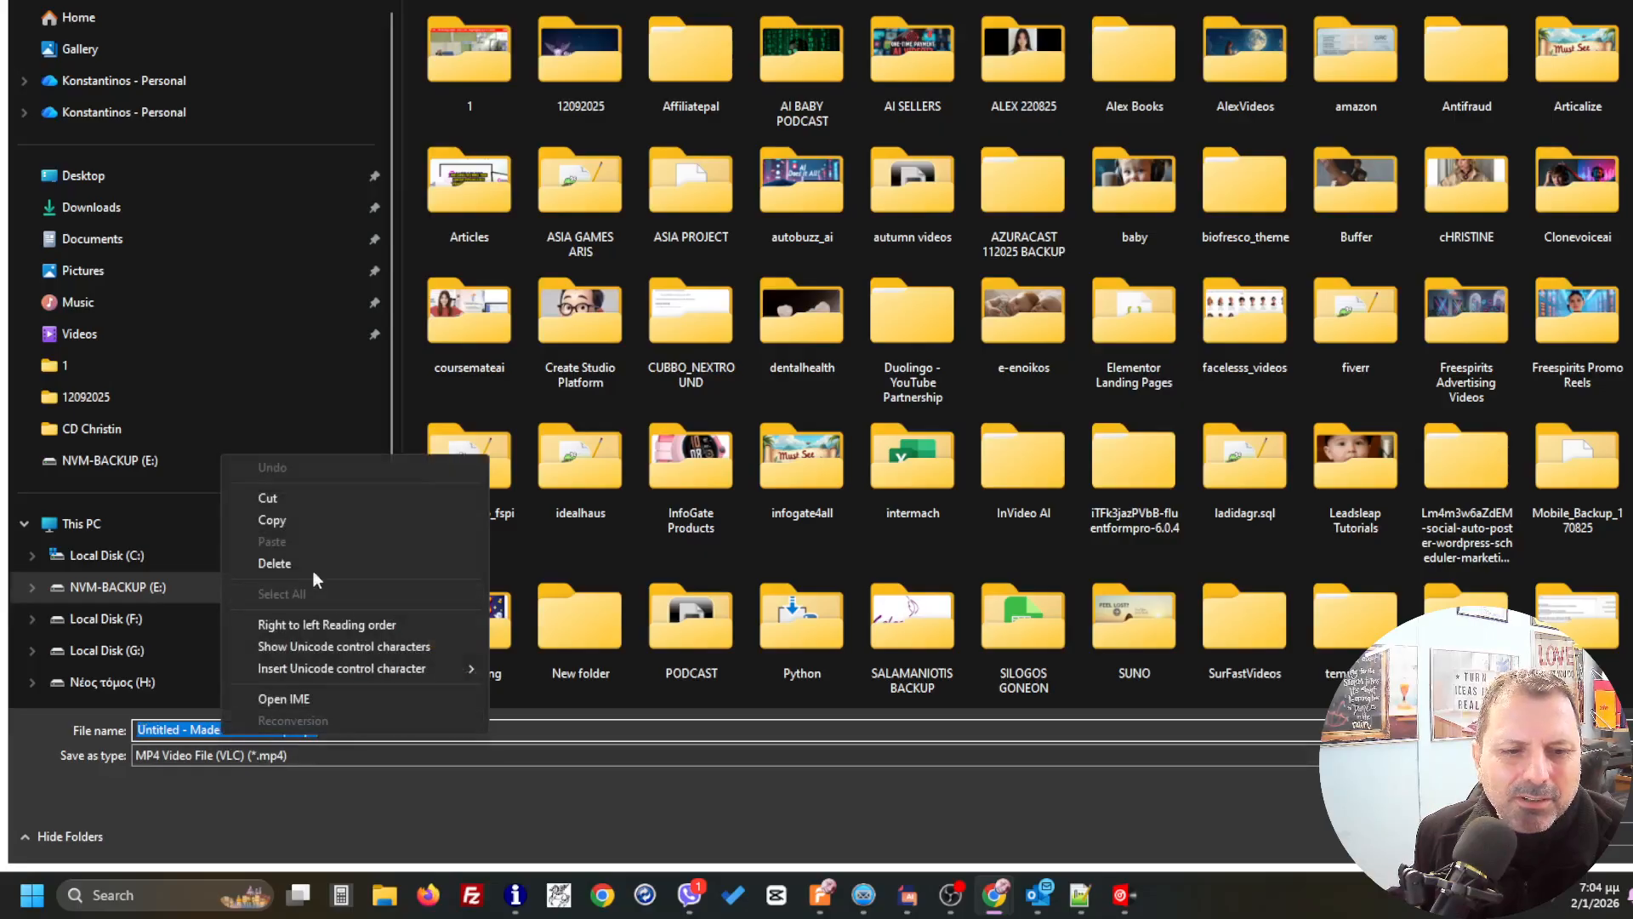
left_click(272, 525)
key("Return")
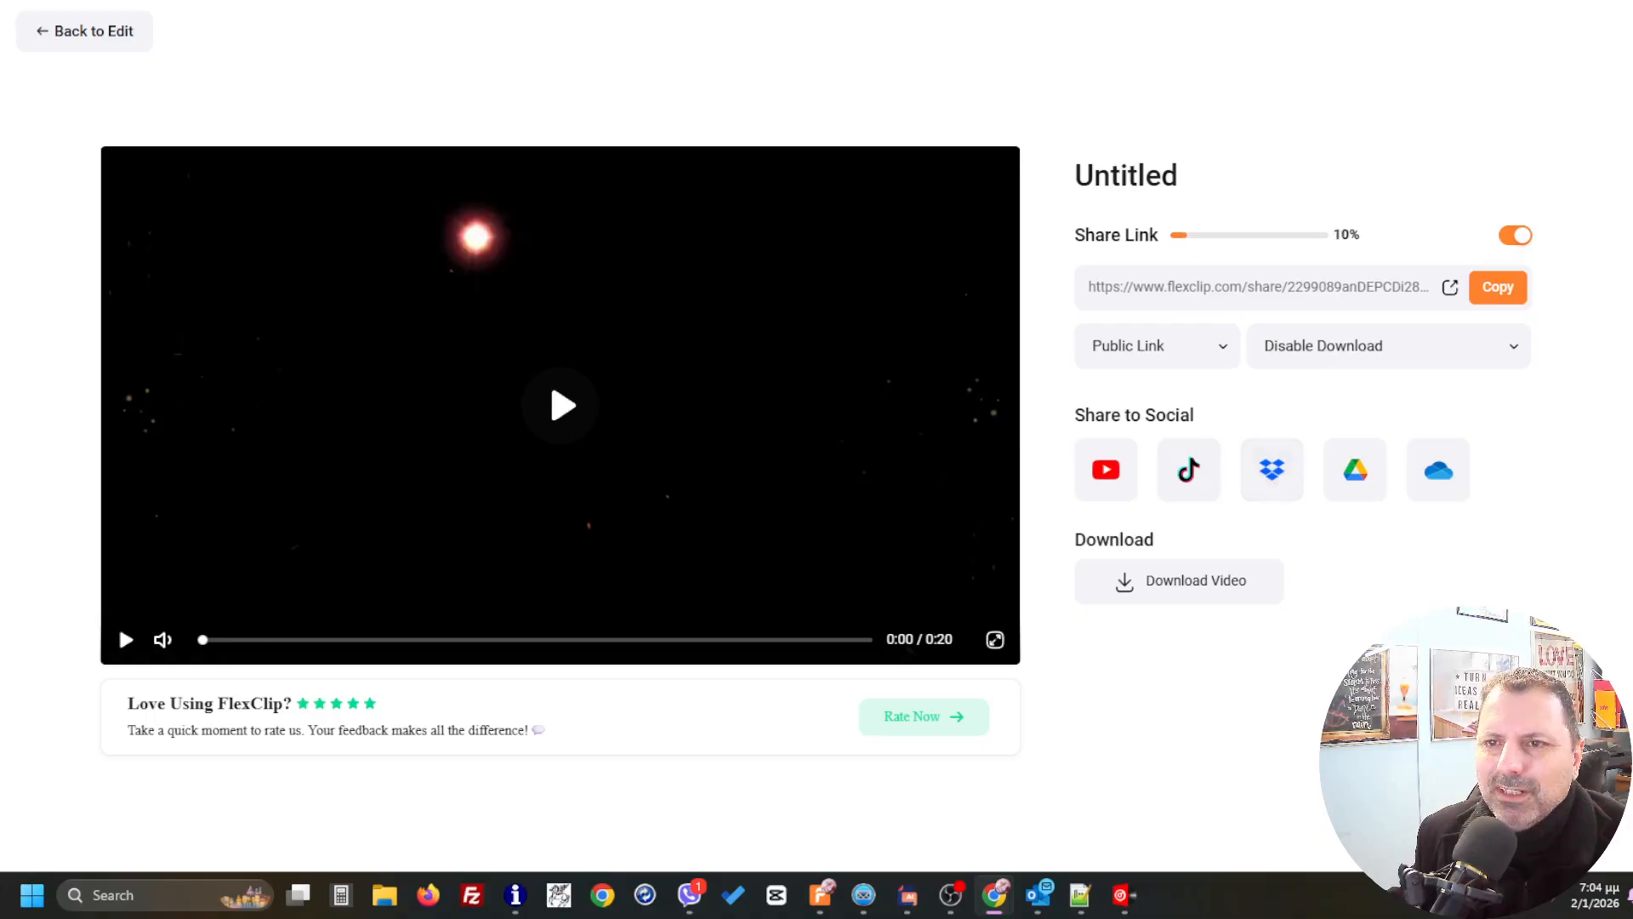
- Show the browser's recent downloads to locate the exported greeting video
left_click(1534, 1)
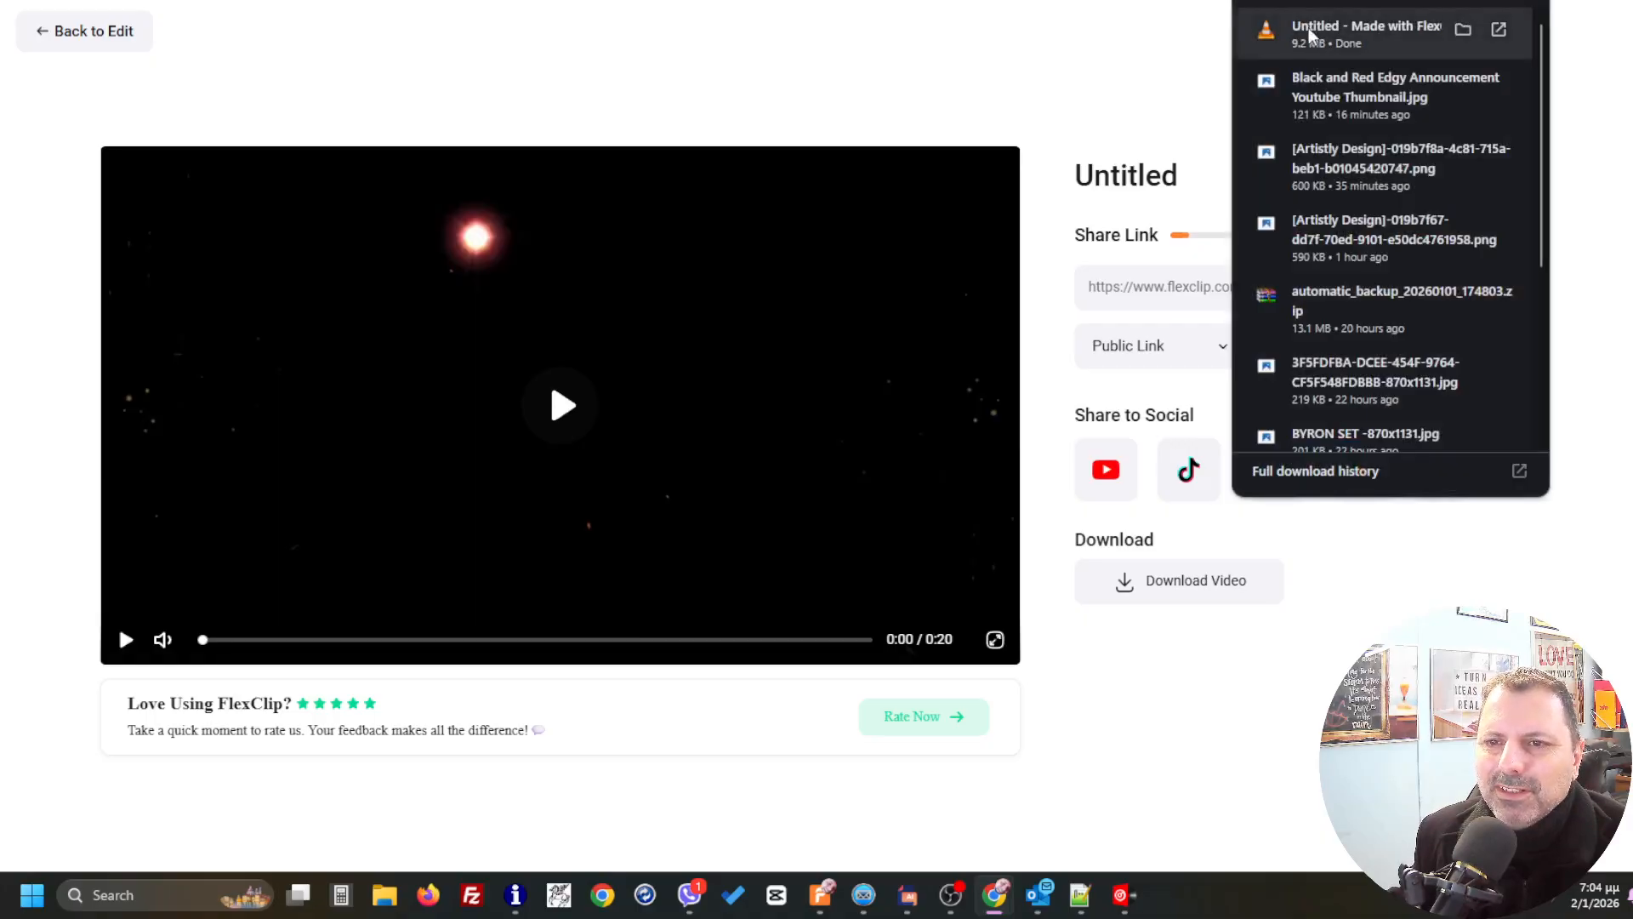